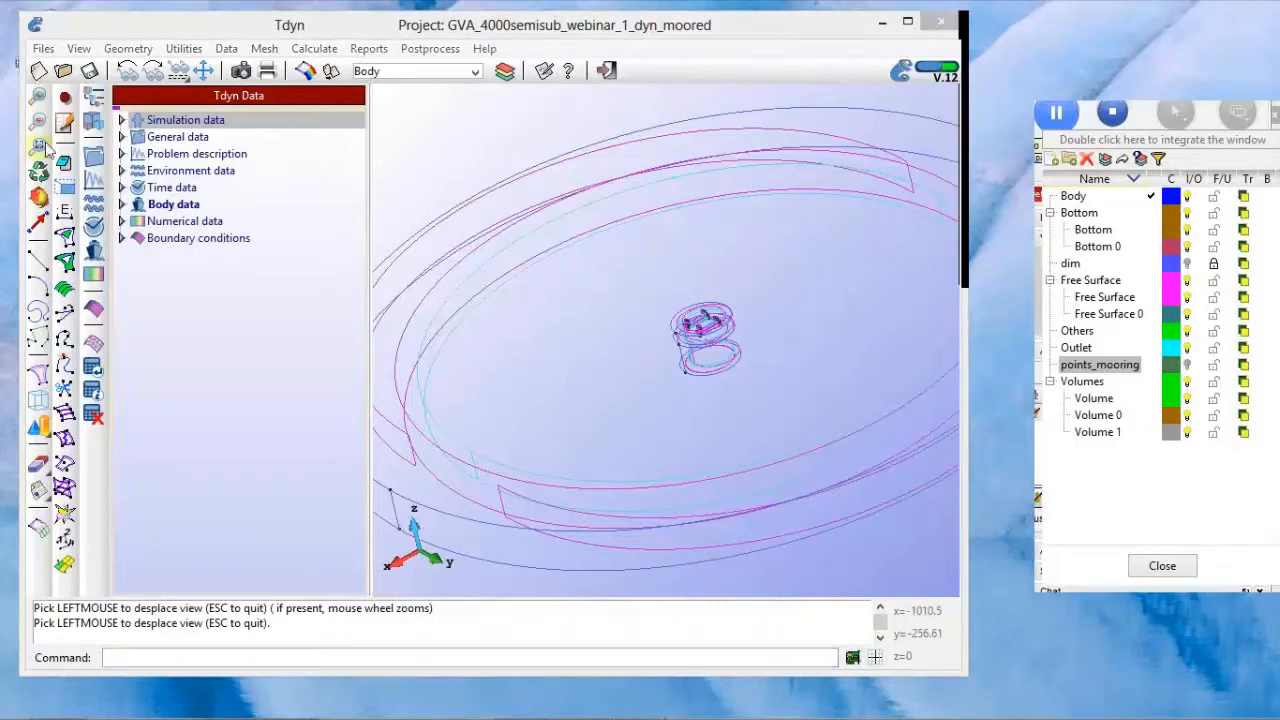
Step: Expand the wave settings under the environment data and widen the data tree so the full entries fit
{"action": "left_click_drag", "start_coordinate": [135, 33], "coordinate": [126, 32]}
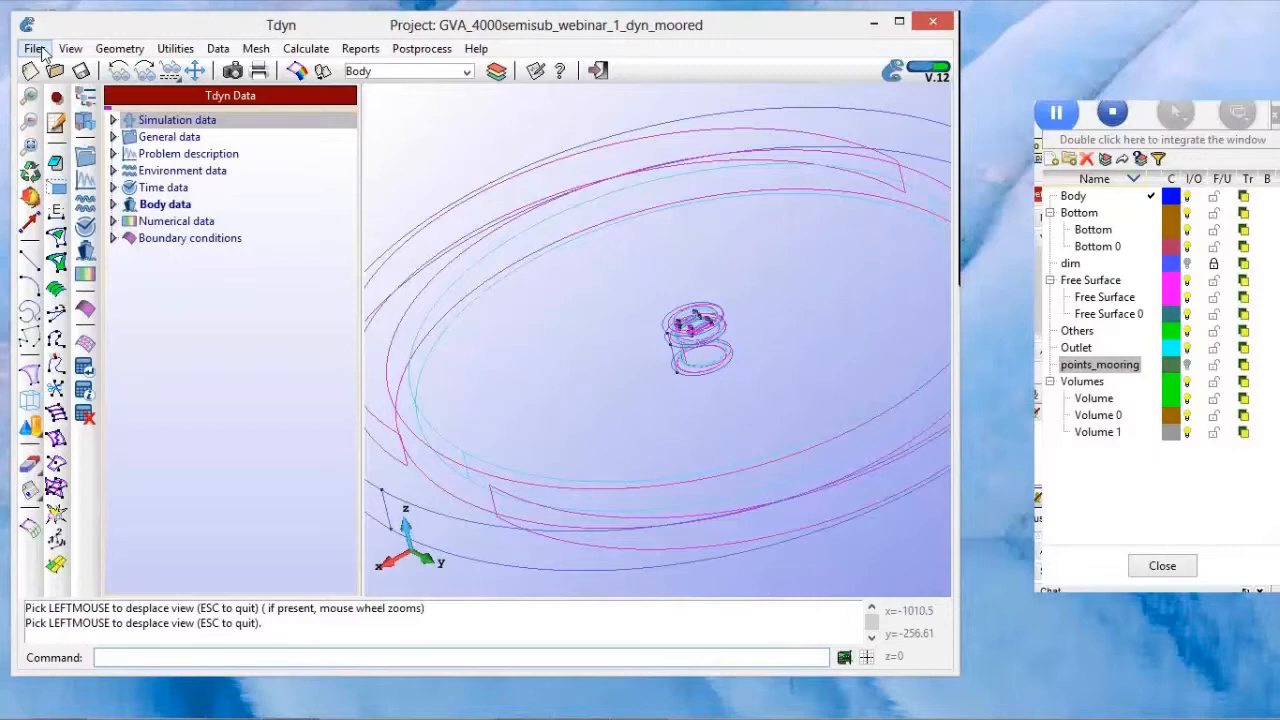
{"action": "left_click", "coordinate": [113, 171]}
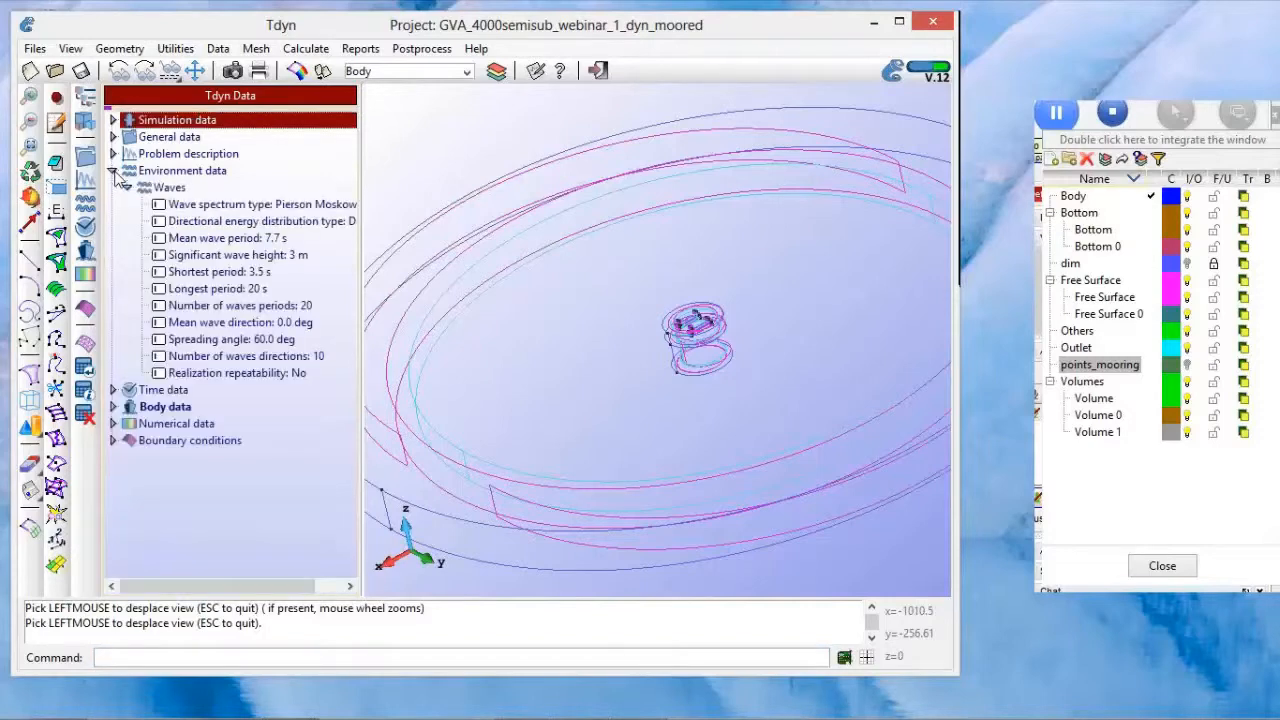
{"action": "left_click_drag", "start_coordinate": [362, 186], "coordinate": [398, 186]}
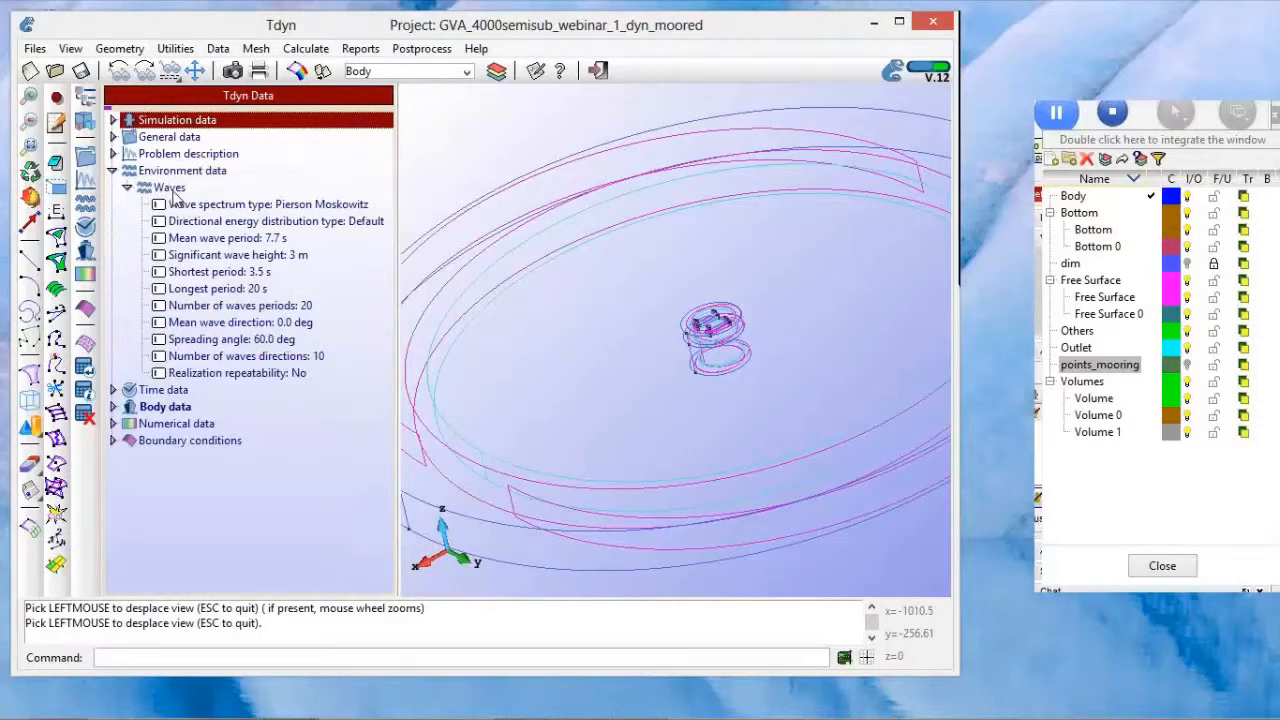
{"action": "left_click", "coordinate": [1018, 218]}
{"action": "left_click", "coordinate": [1053, 283]}
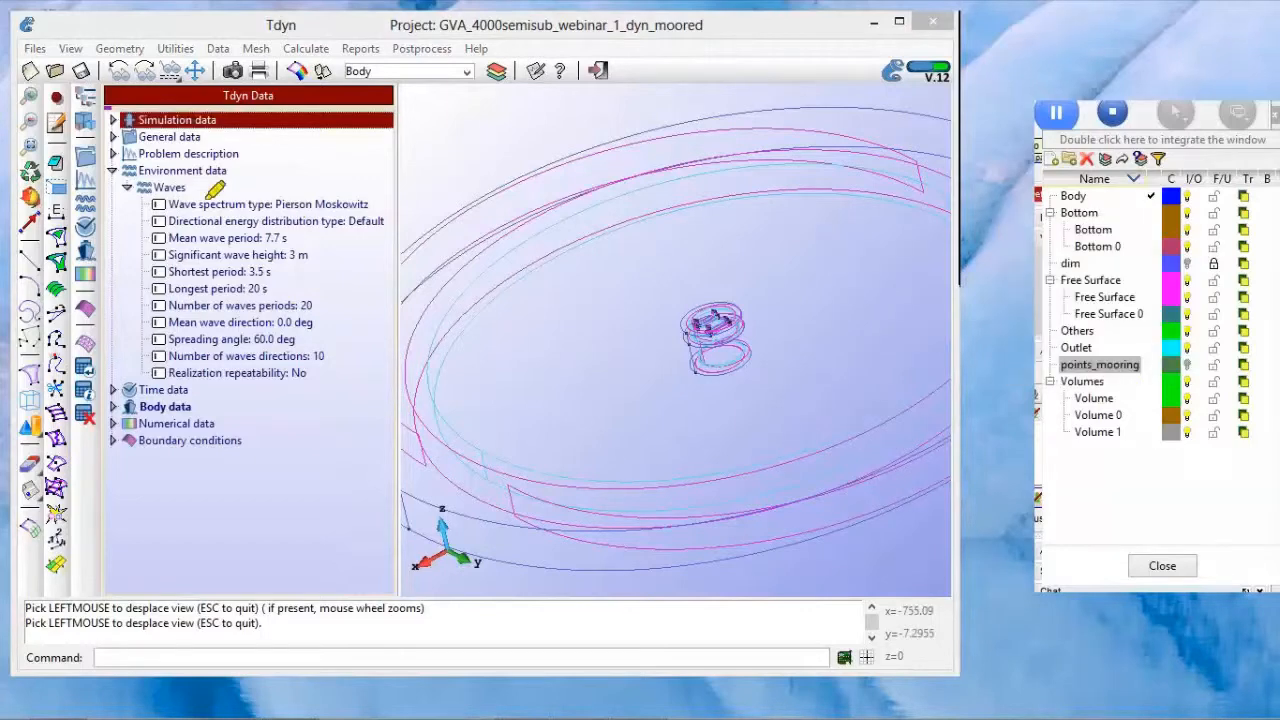
{"action": "mouse_move", "coordinate": [103, 169]}
{"action": "left_mouse_down"}
{"action": "mouse_move", "coordinate": [226, 170]}
{"action": "mouse_move", "coordinate": [376, 384]}
{"action": "mouse_move", "coordinate": [121, 155]}
{"action": "left_mouse_up"}
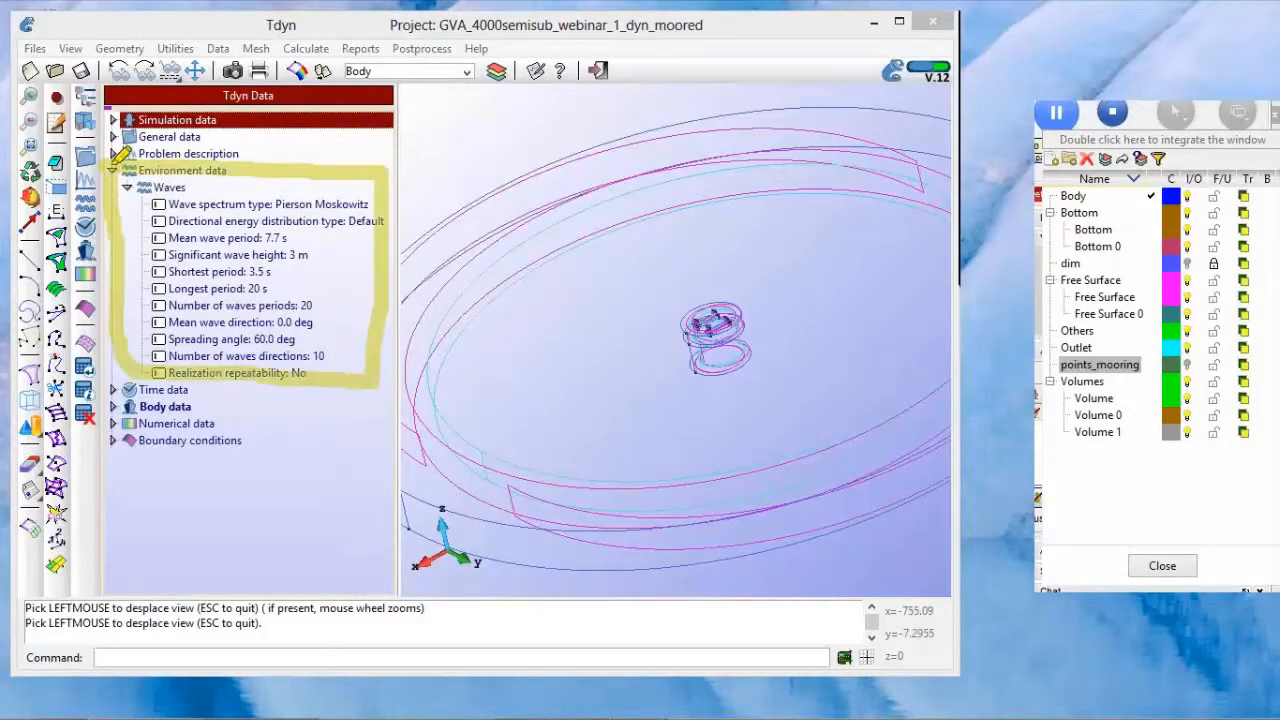
{"action": "right_click", "coordinate": [574, 220]}
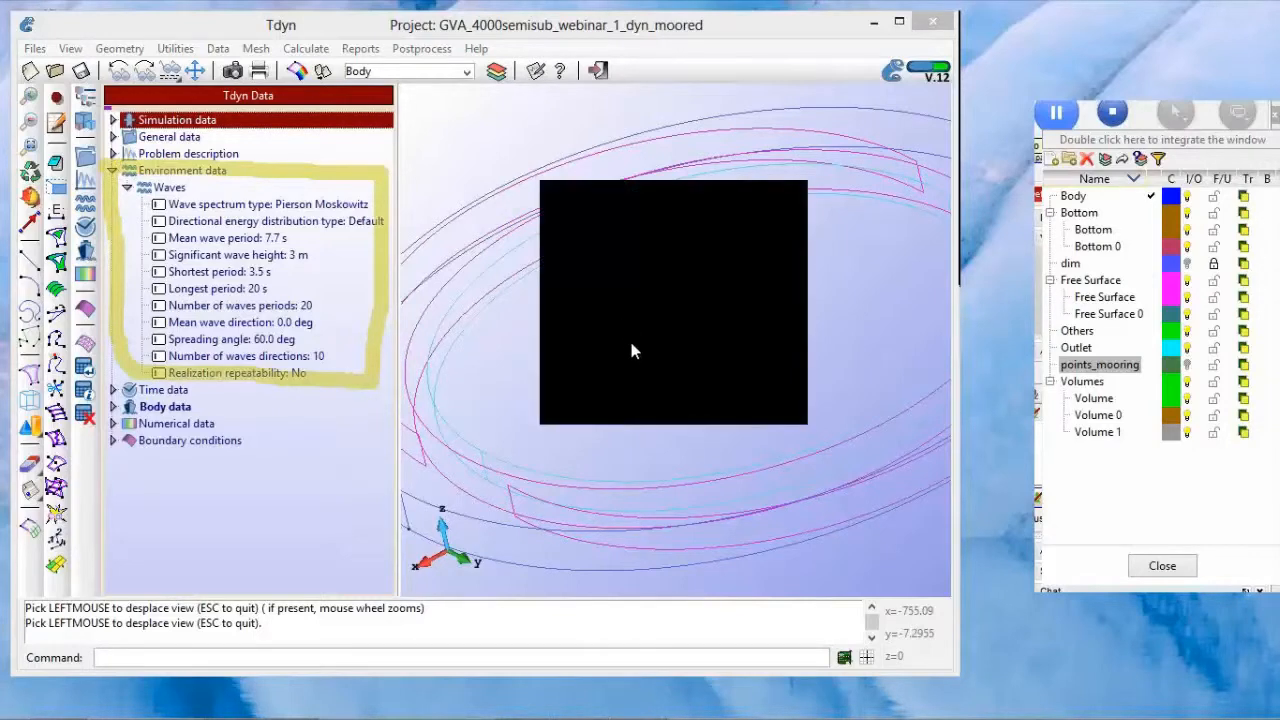
{"action": "left_click", "coordinate": [638, 258]}
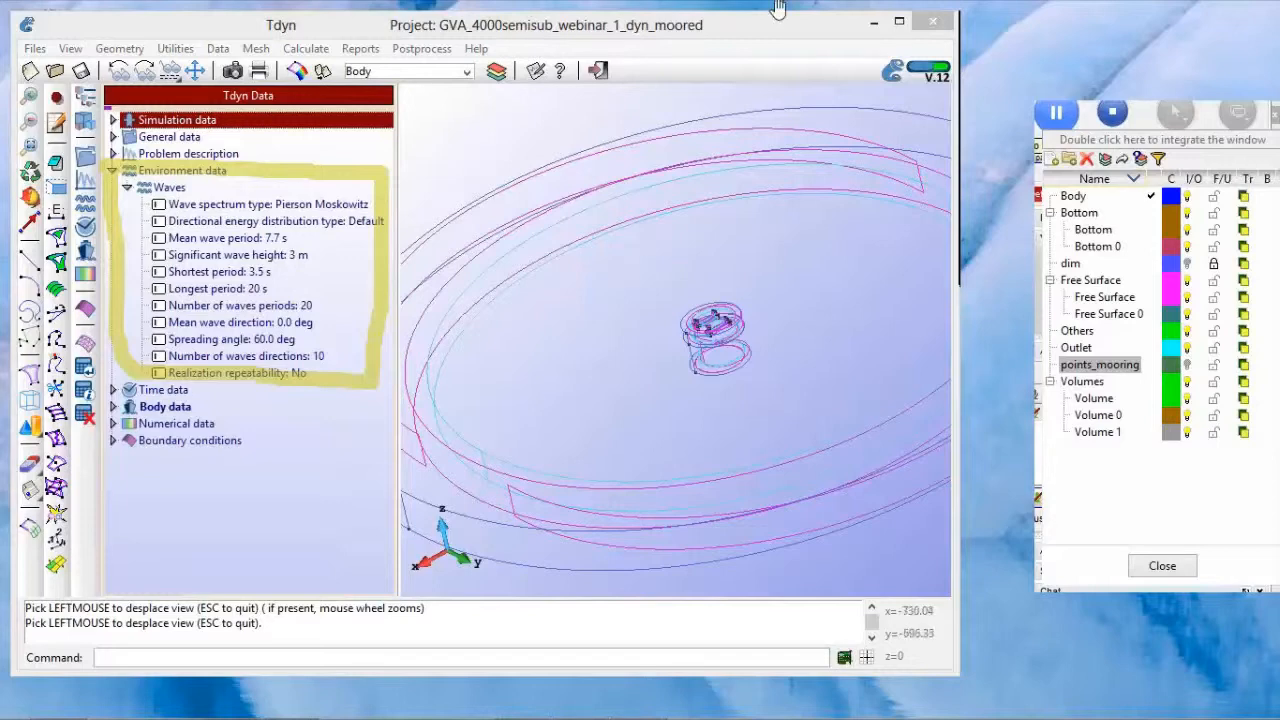
Step: Review the available wave spectrum types and choose Pierson Moskowitz
{"action": "left_click", "coordinate": [357, 210]}
{"action": "left_click", "coordinate": [355, 205]}
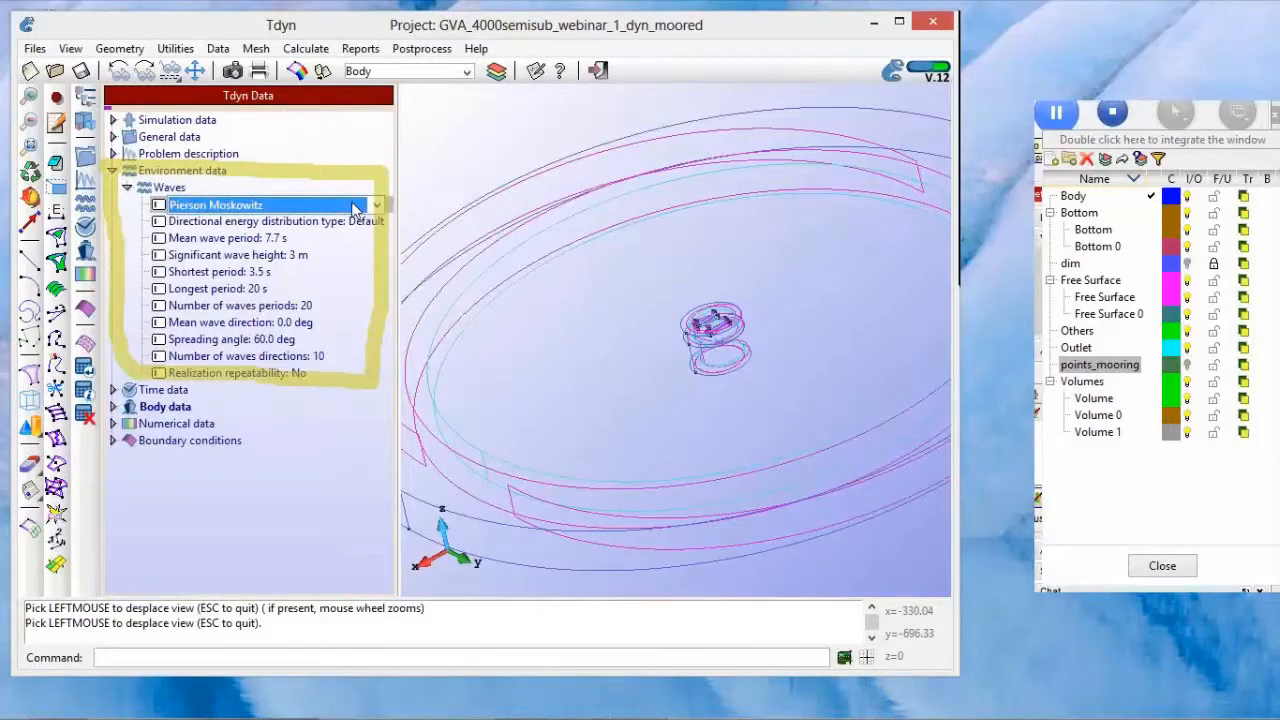
{"action": "left_click", "coordinate": [352, 206]}
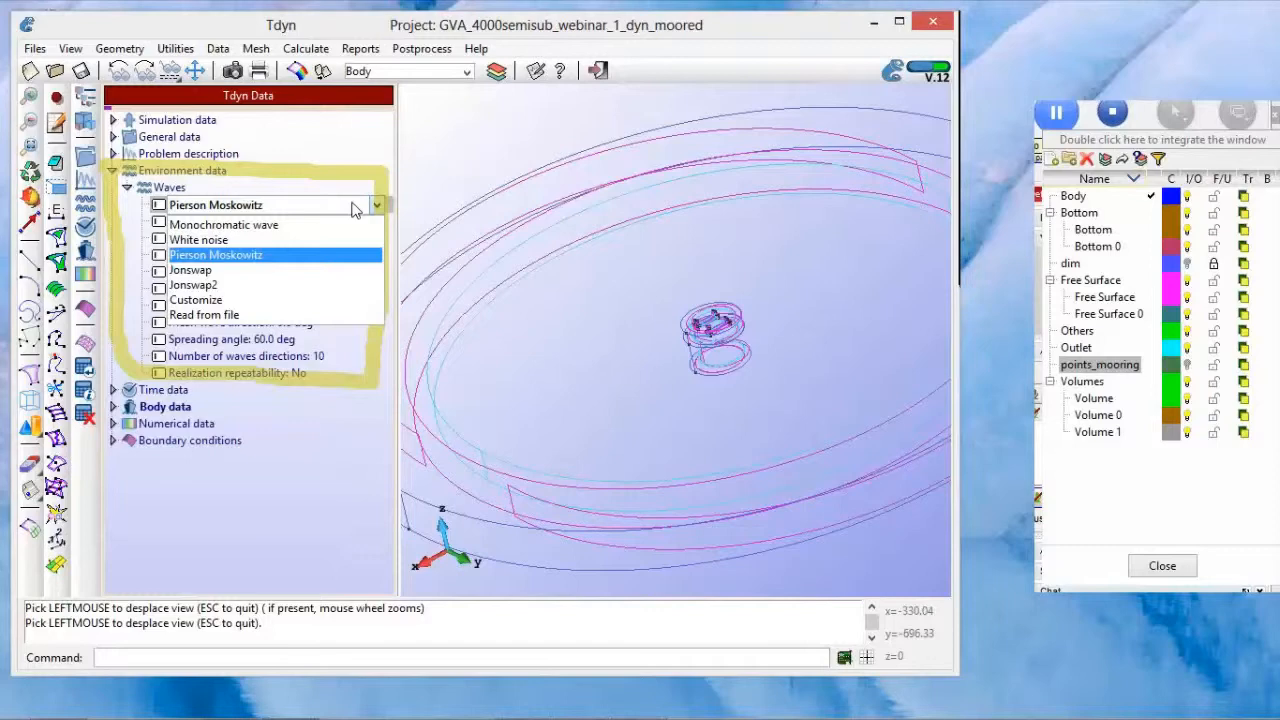
{"action": "left_click", "coordinate": [315, 256]}
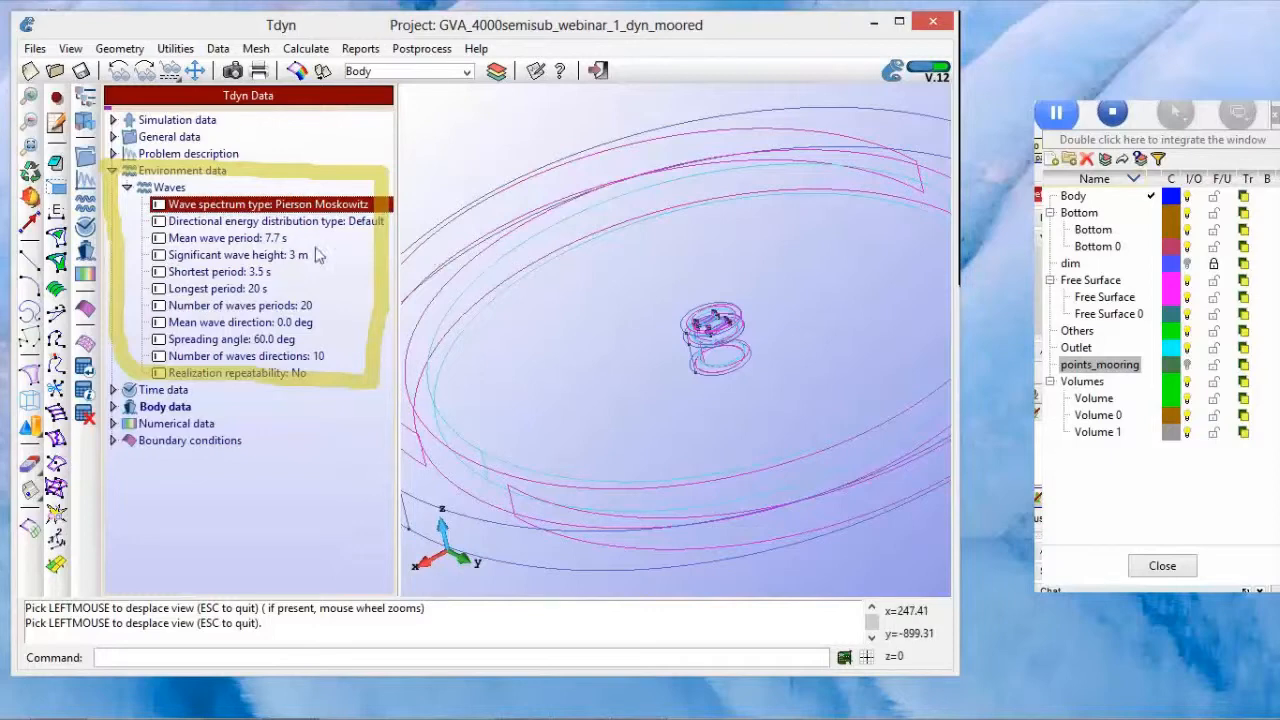
Step: Review the mean wave period, significant wave height, number of wave periods, spreading angle and number of wave directions
{"action": "left_click", "coordinate": [258, 240]}
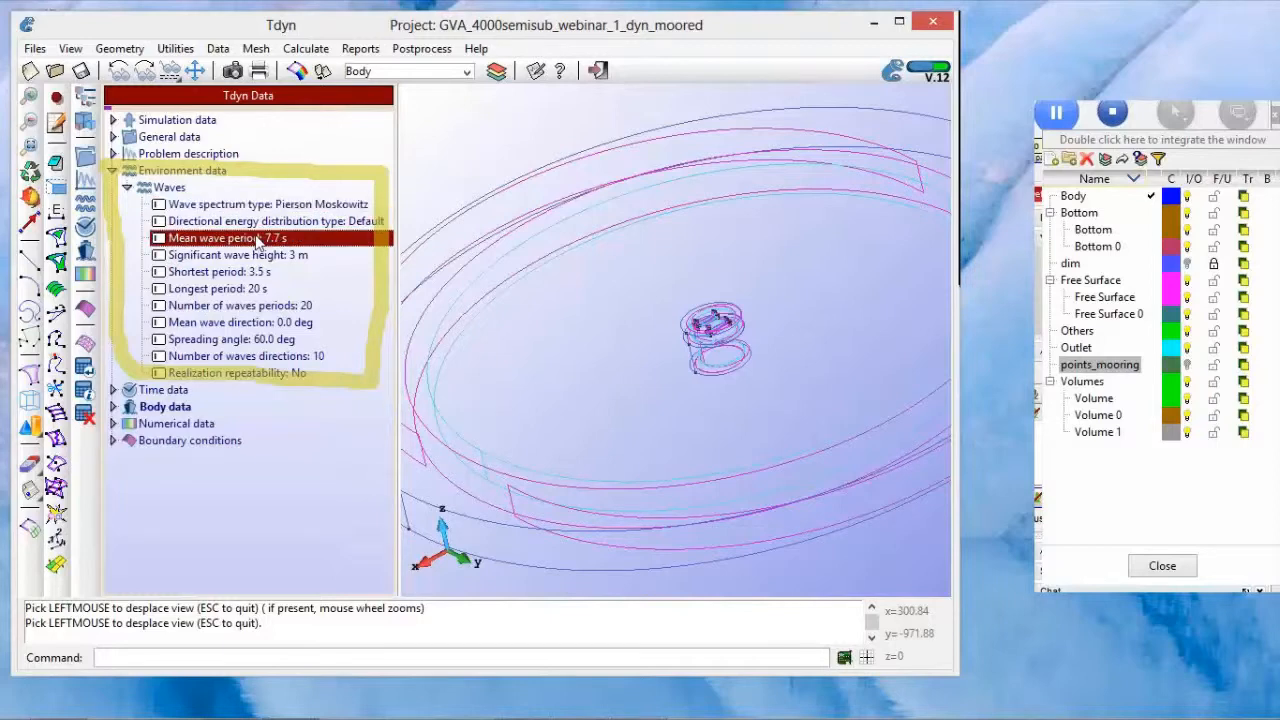
{"action": "left_click", "coordinate": [286, 257]}
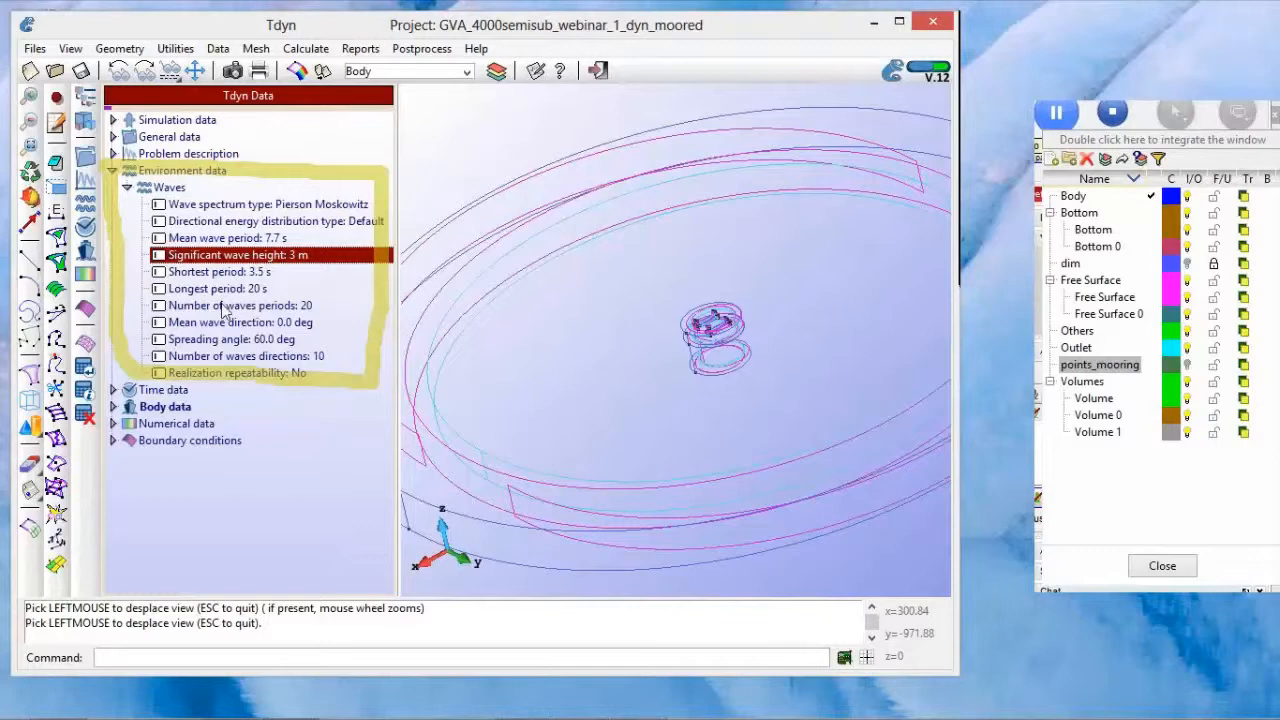
{"action": "left_click", "coordinate": [223, 307]}
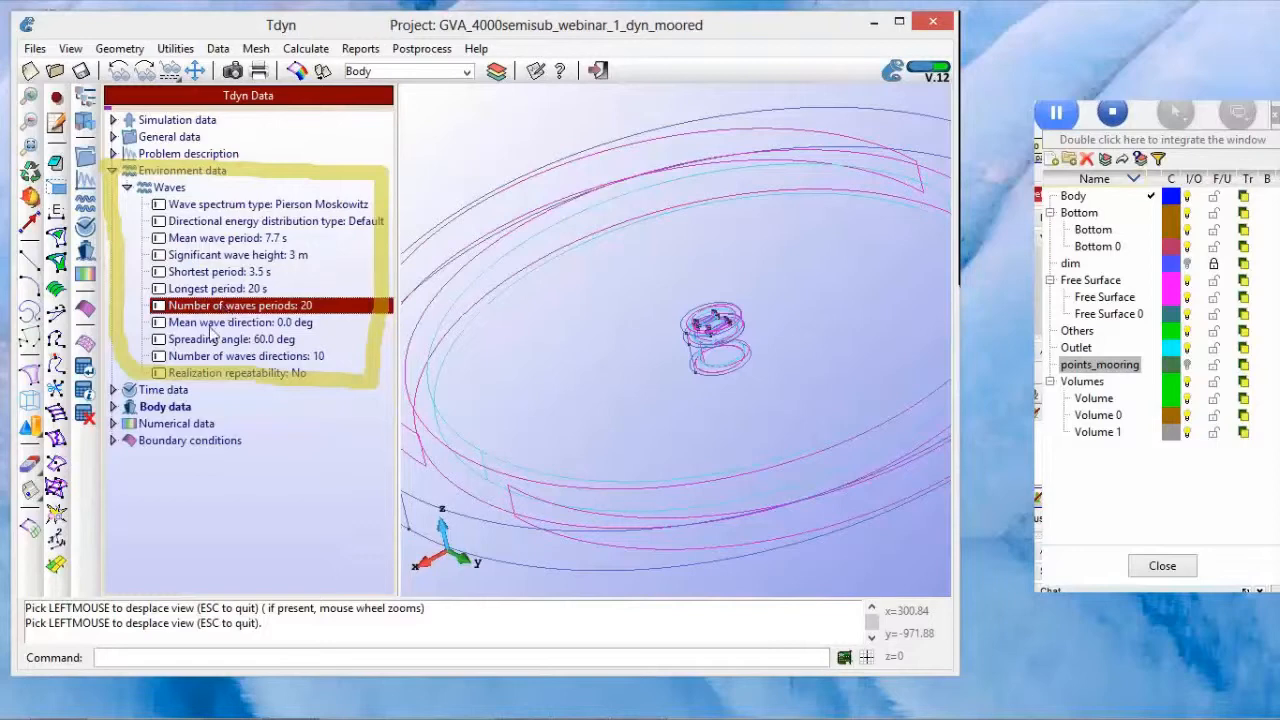
{"action": "left_click", "coordinate": [209, 342]}
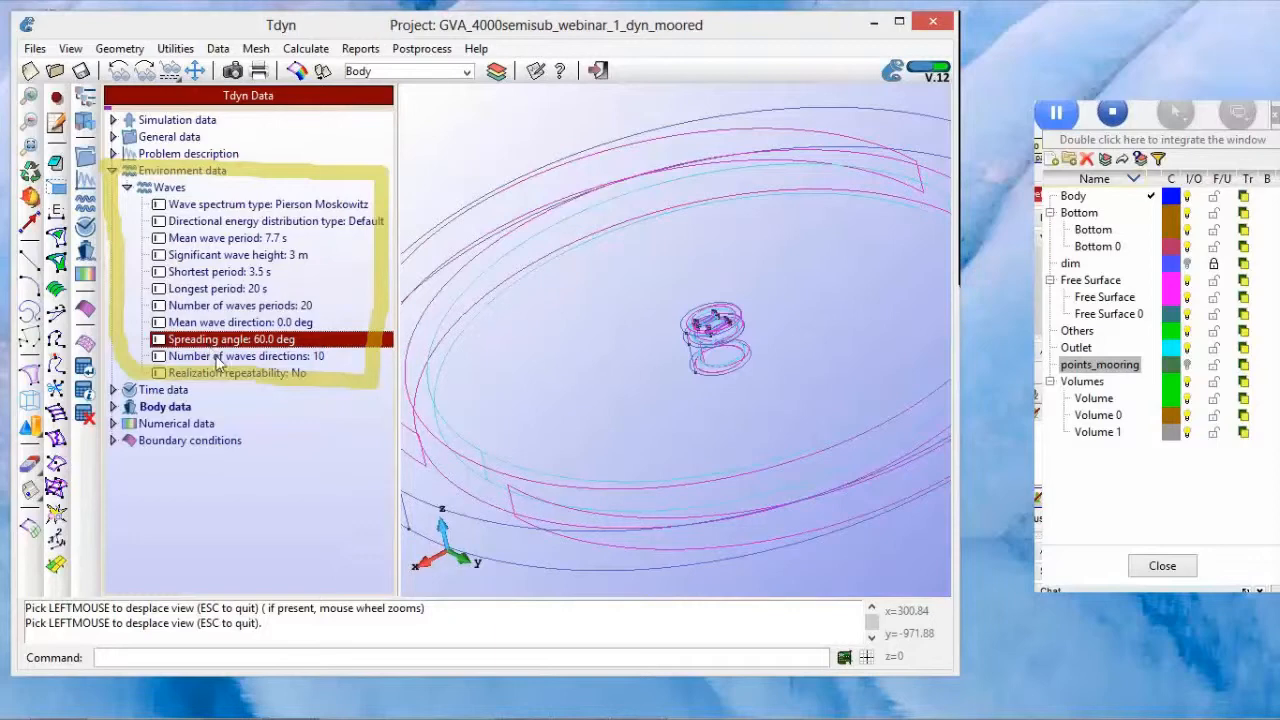
{"action": "left_click", "coordinate": [219, 358]}
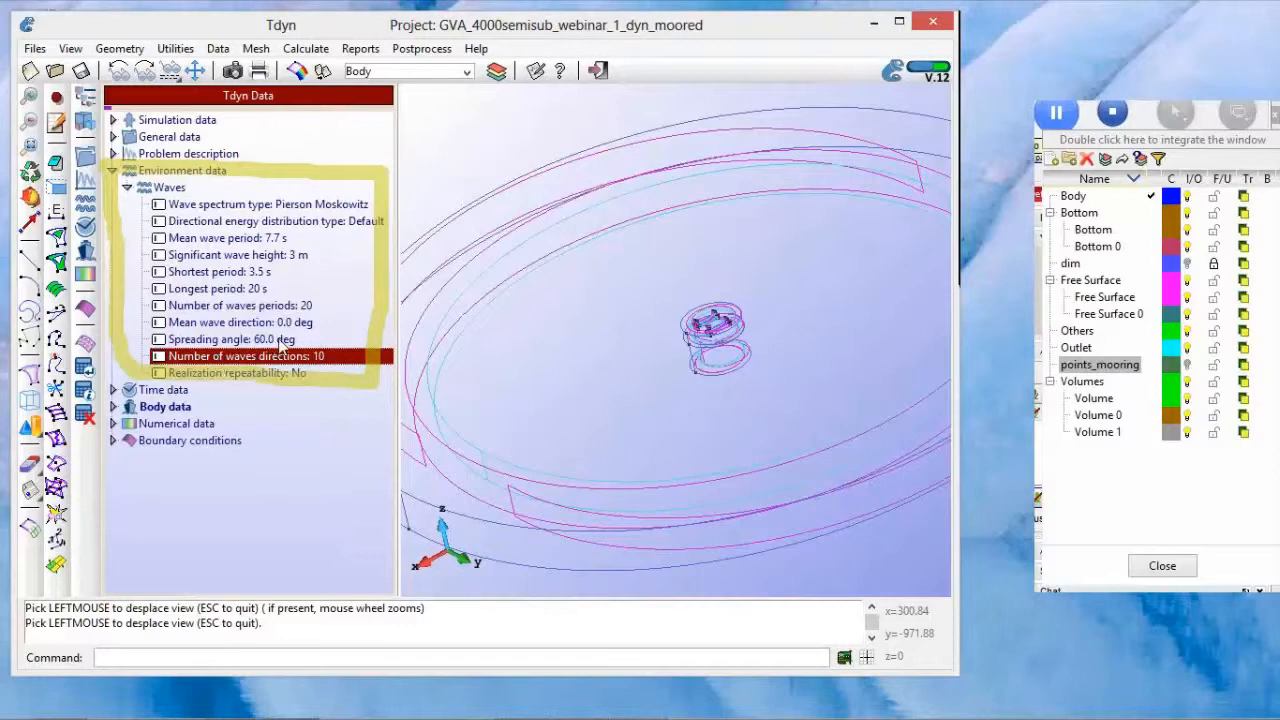
{"action": "right_click", "coordinate": [453, 313]}
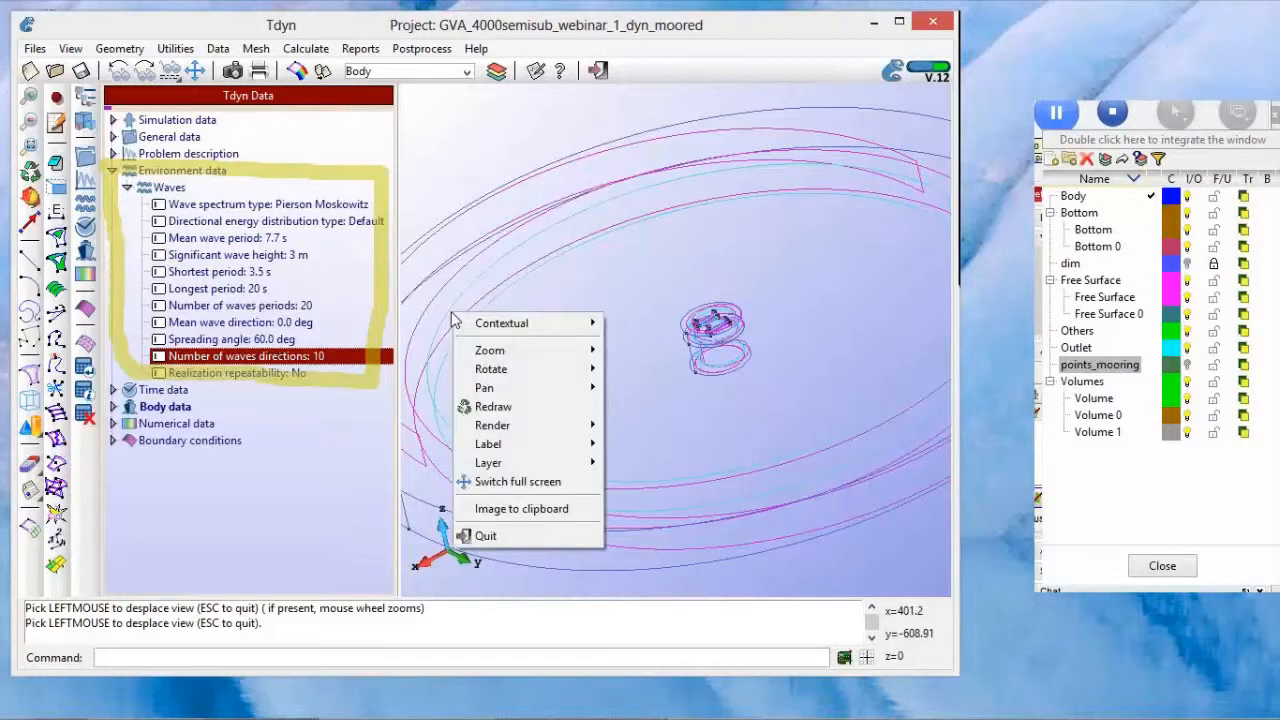
{"action": "left_click", "coordinate": [1018, 226]}
{"action": "mouse_move", "coordinate": [1056, 364]}
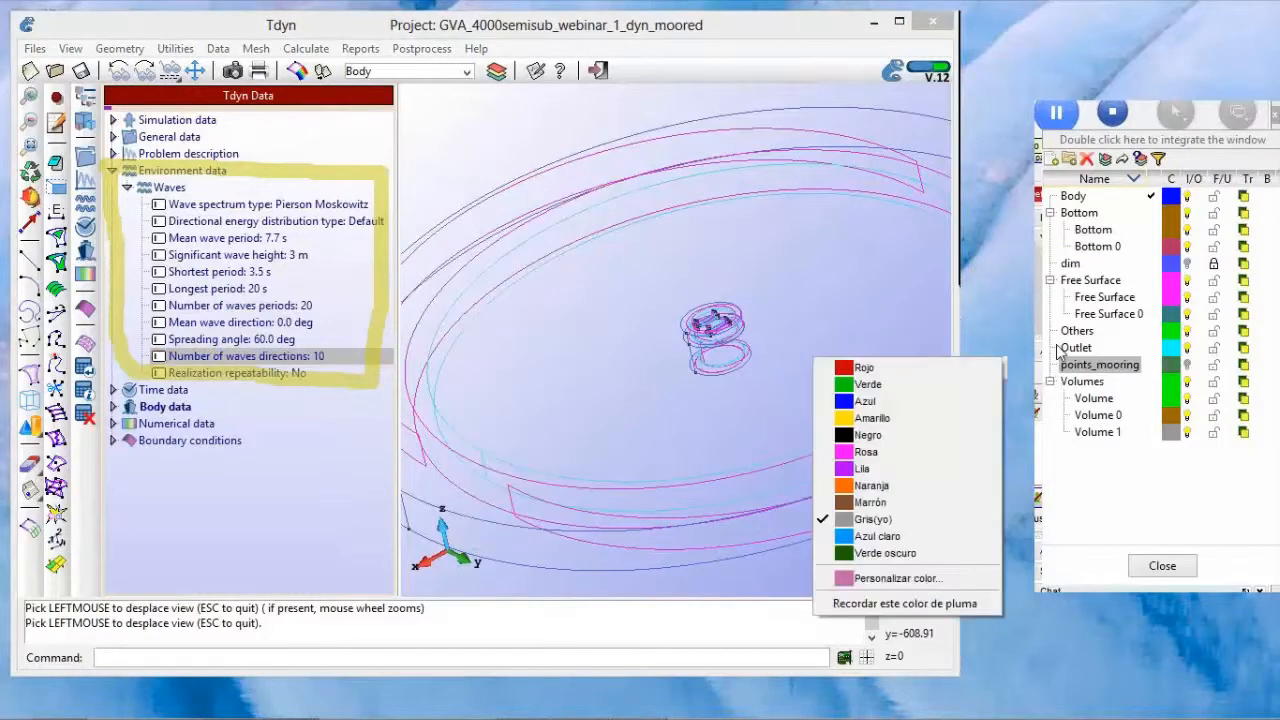
{"action": "left_click", "coordinate": [1040, 336]}
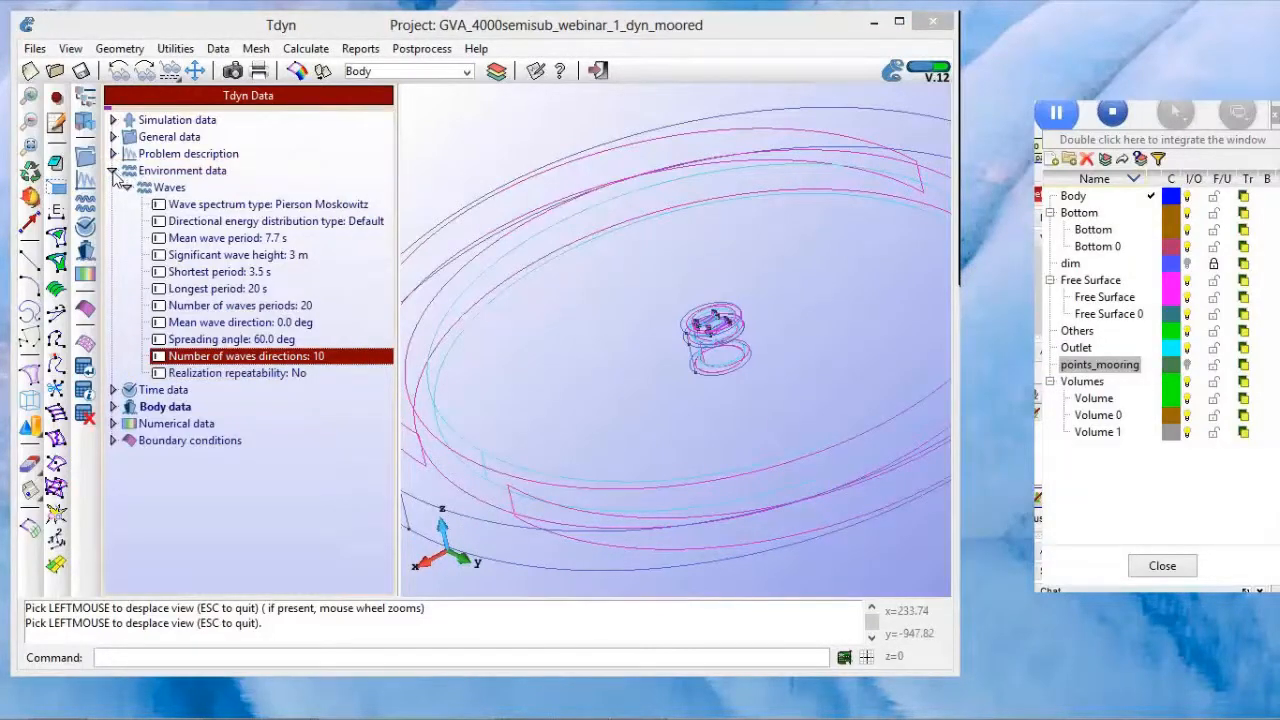
Step: Draw the group assigned to the Free surface boundary condition in the model view, then return to the collapsed data tree
{"action": "left_click", "coordinate": [113, 170]}
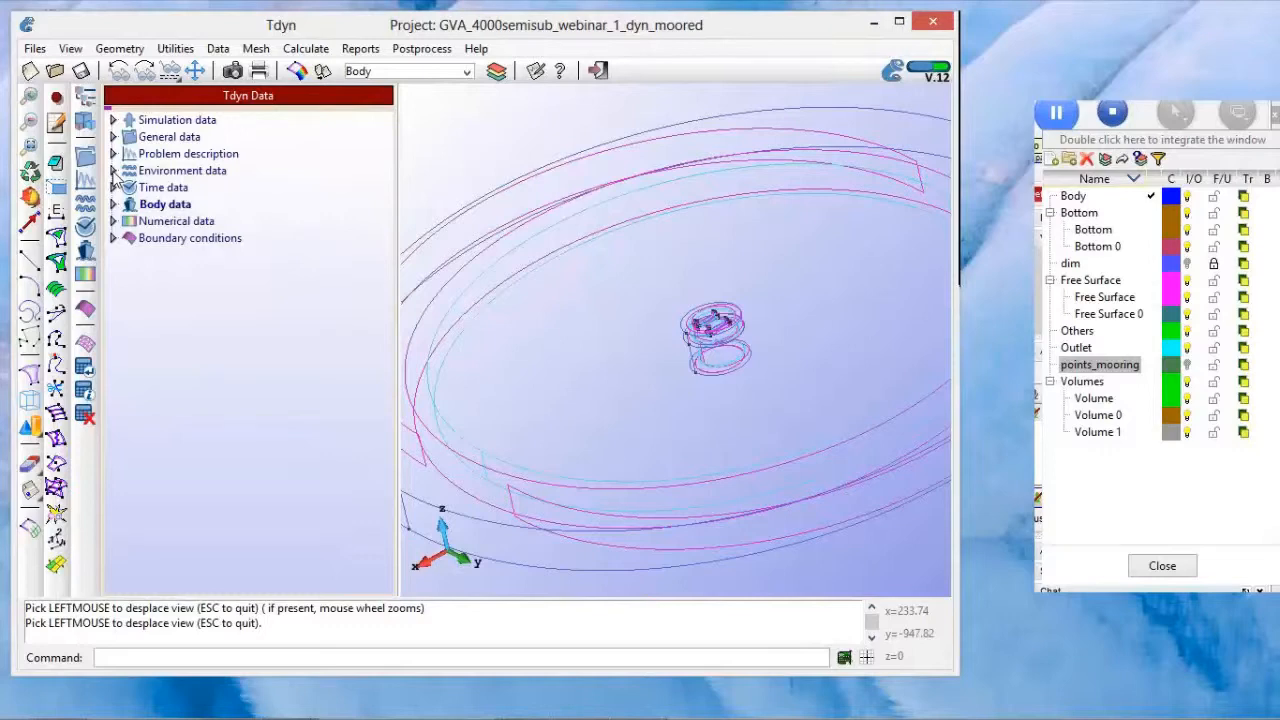
{"action": "left_click", "coordinate": [113, 238]}
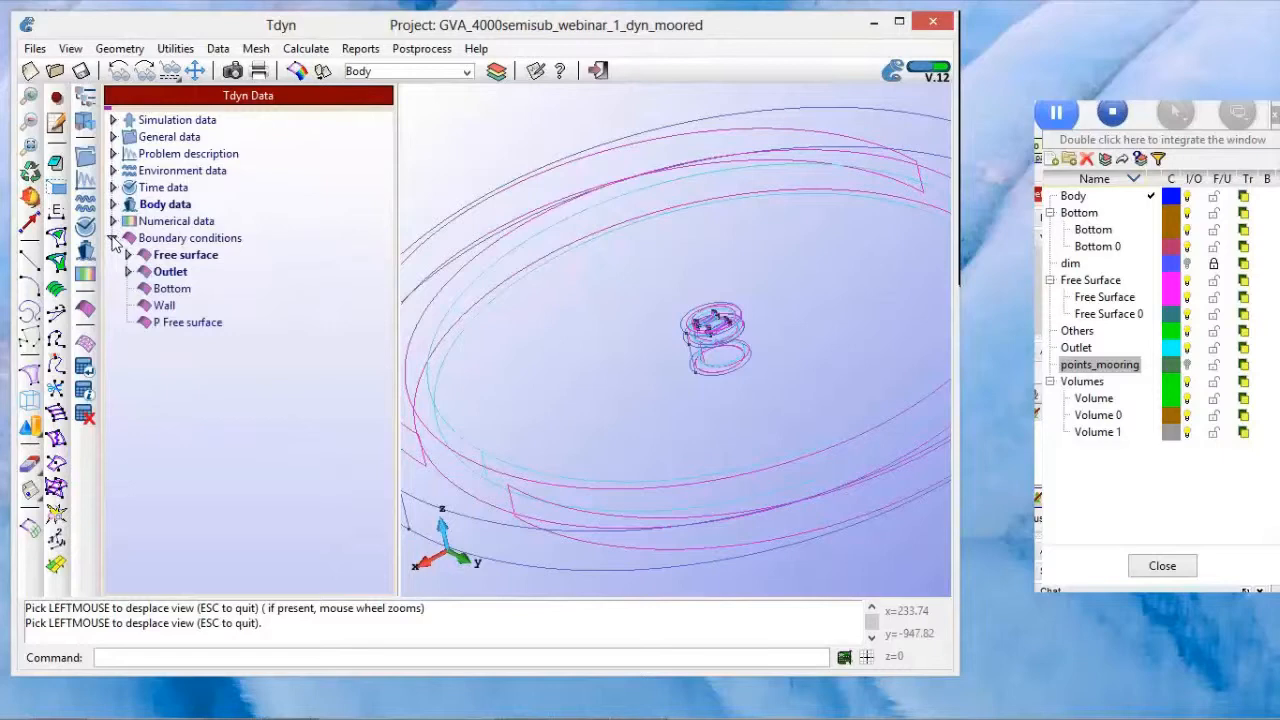
{"action": "left_click", "coordinate": [173, 259]}
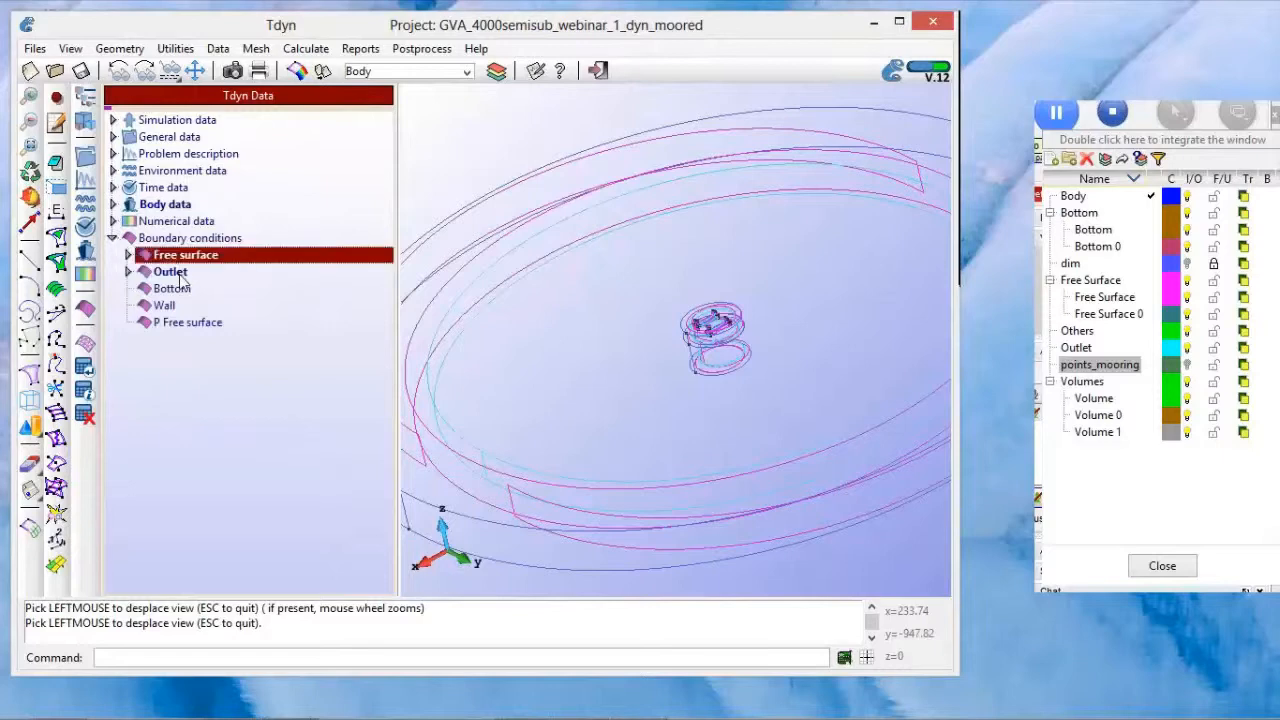
{"action": "right_click", "coordinate": [186, 276]}
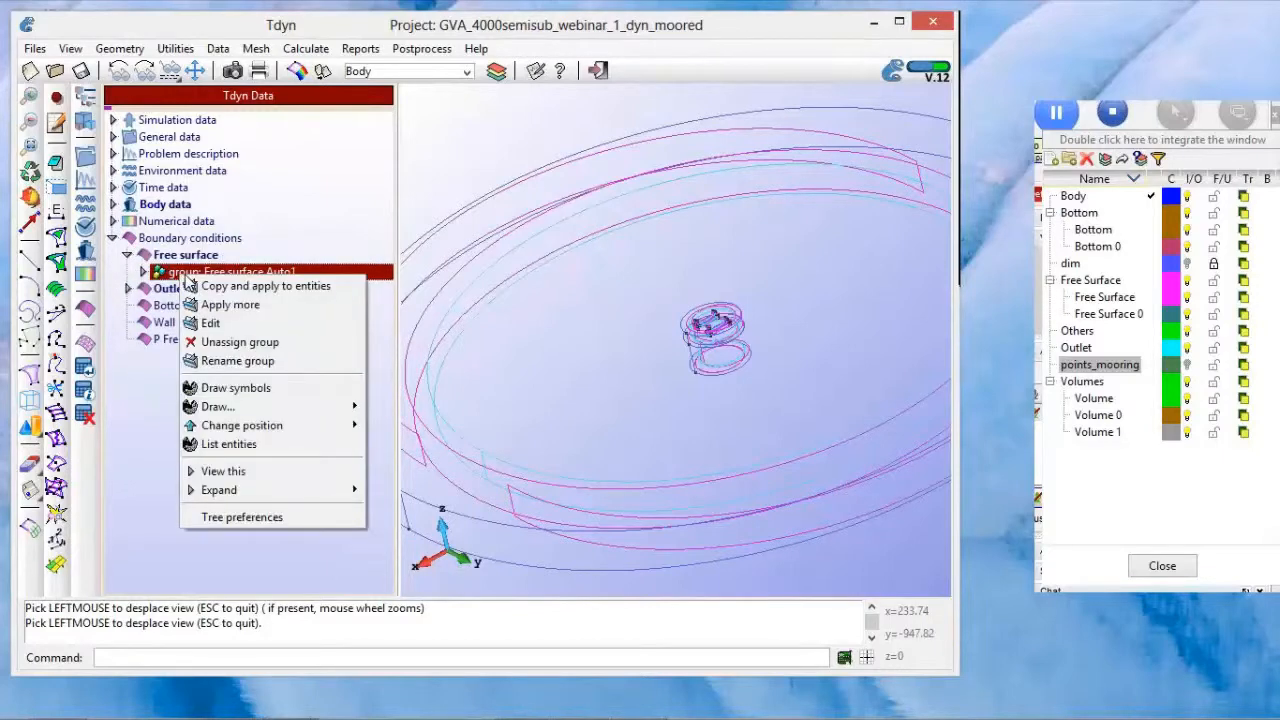
{"action": "mouse_move", "coordinate": [234, 408]}
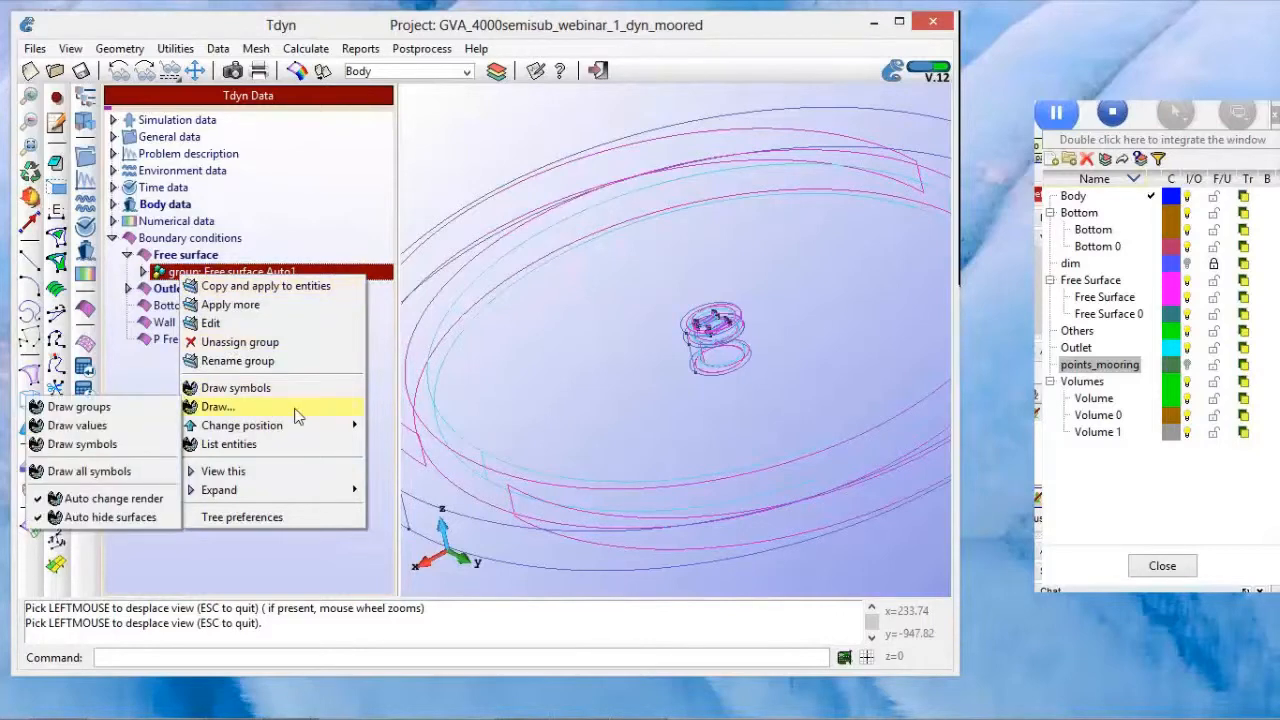
{"action": "left_click", "coordinate": [150, 409]}
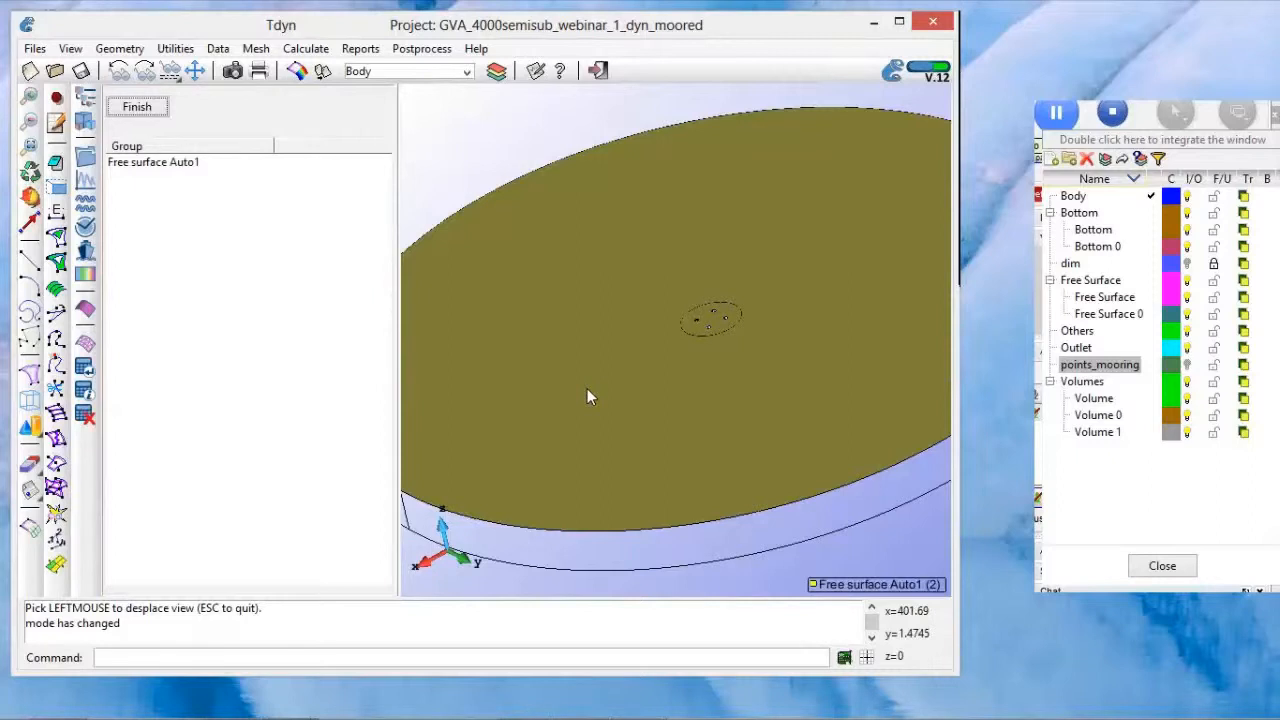
{"action": "key", "text": "Escape"}
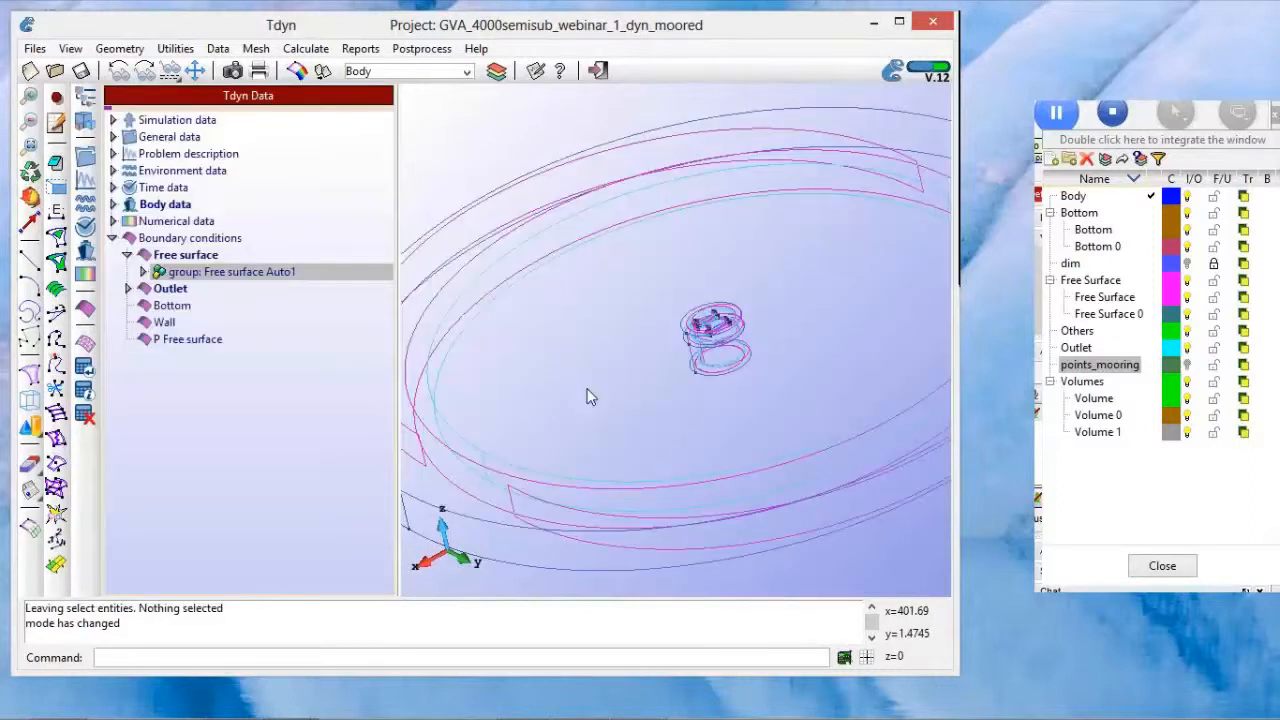
{"action": "left_click", "coordinate": [112, 238]}
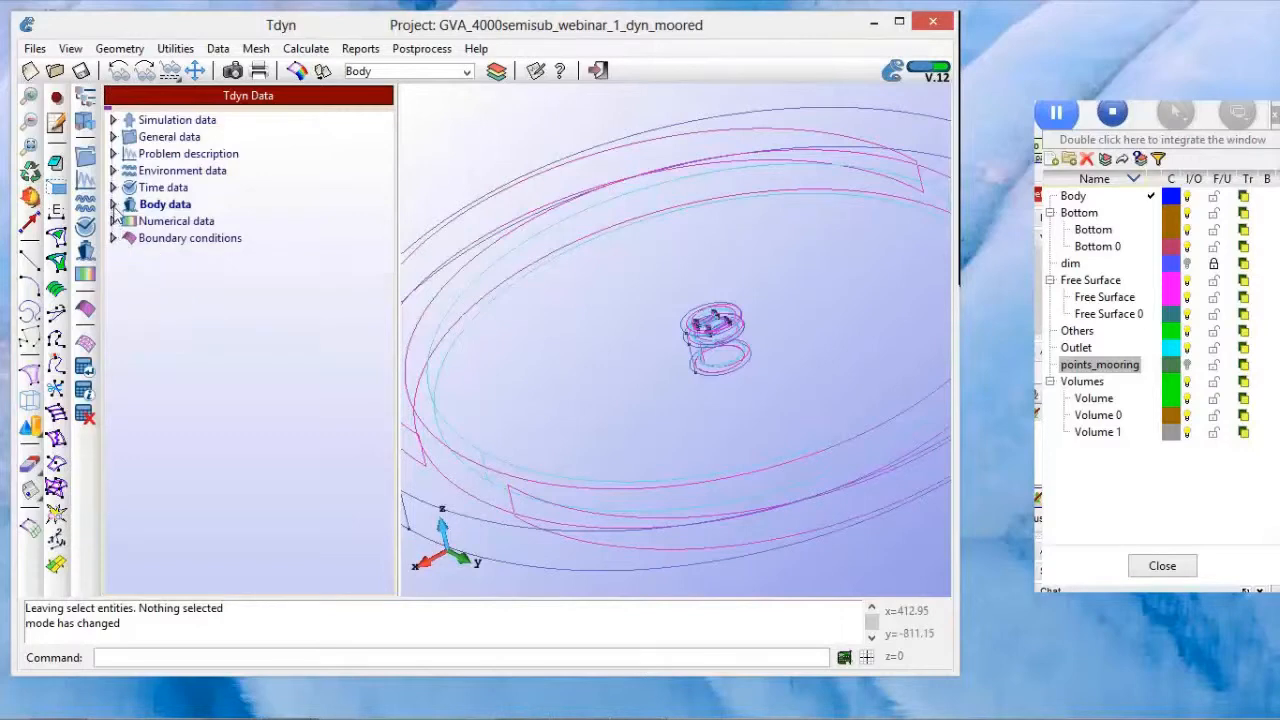
Step: Open the Body Auto1 group's data for editing and review its external loads and body properties
{"action": "left_click", "coordinate": [113, 204]}
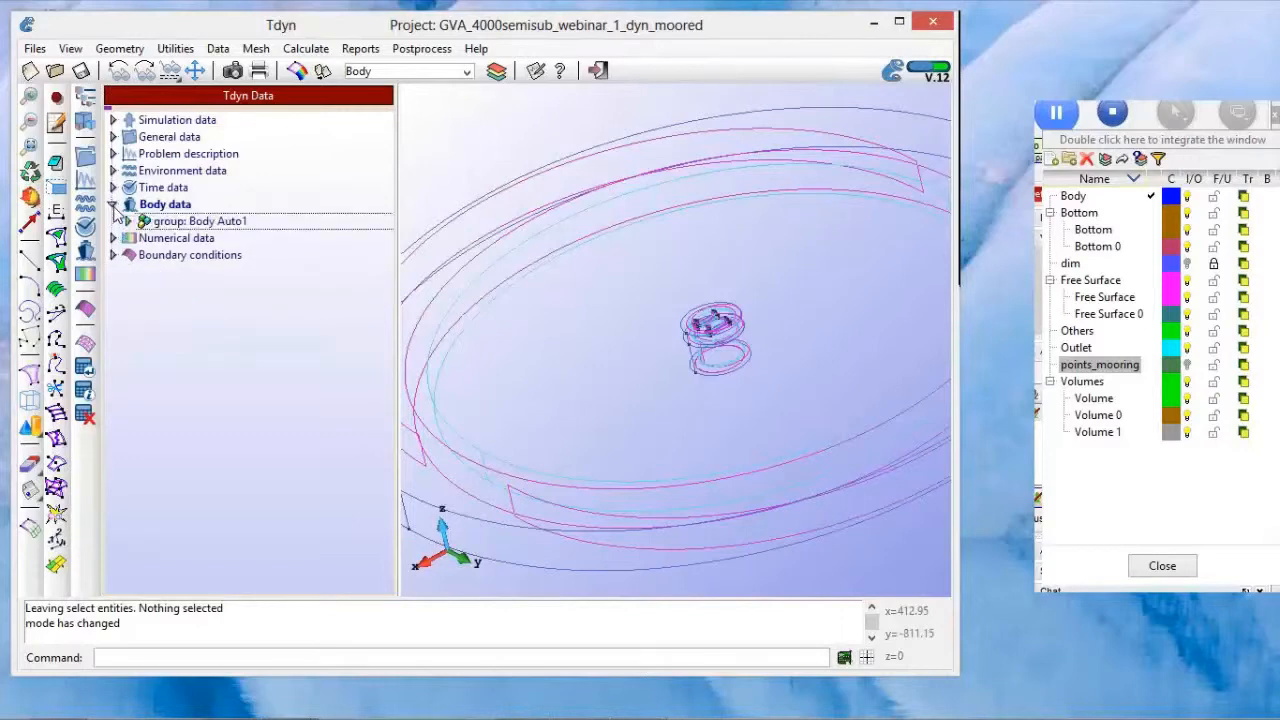
{"action": "left_click", "coordinate": [180, 222]}
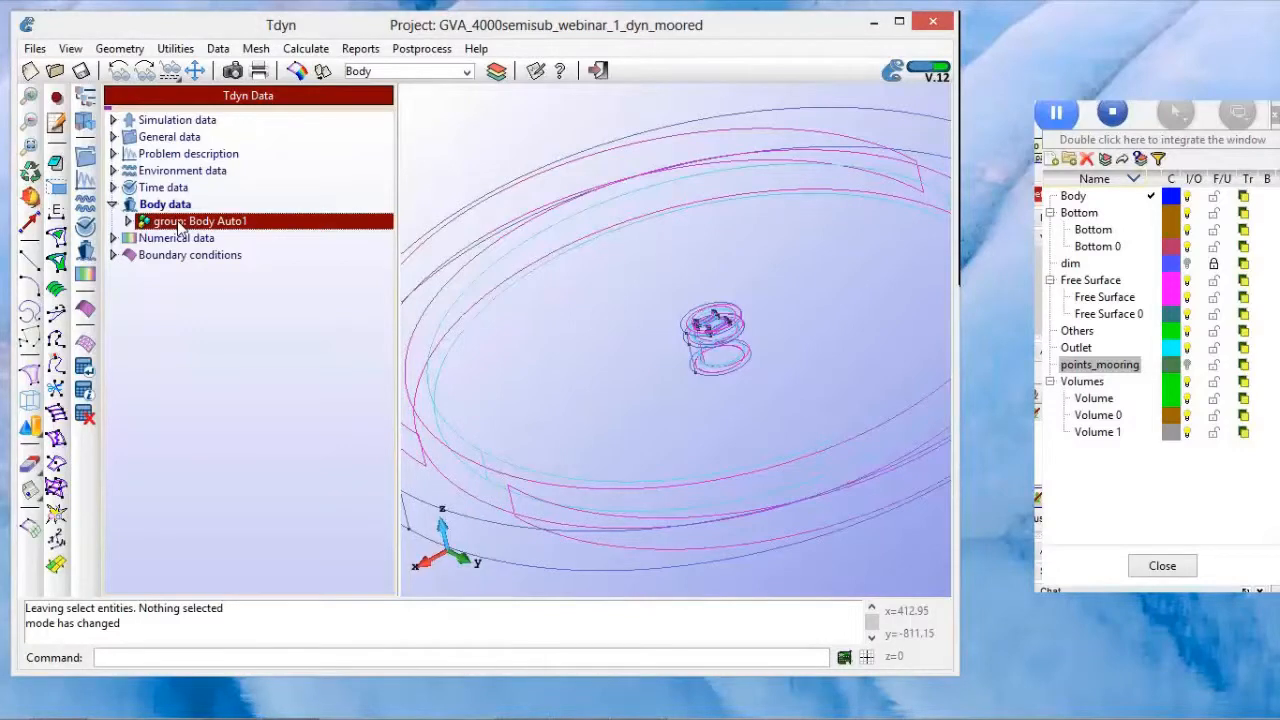
{"action": "double_click", "coordinate": [178, 222]}
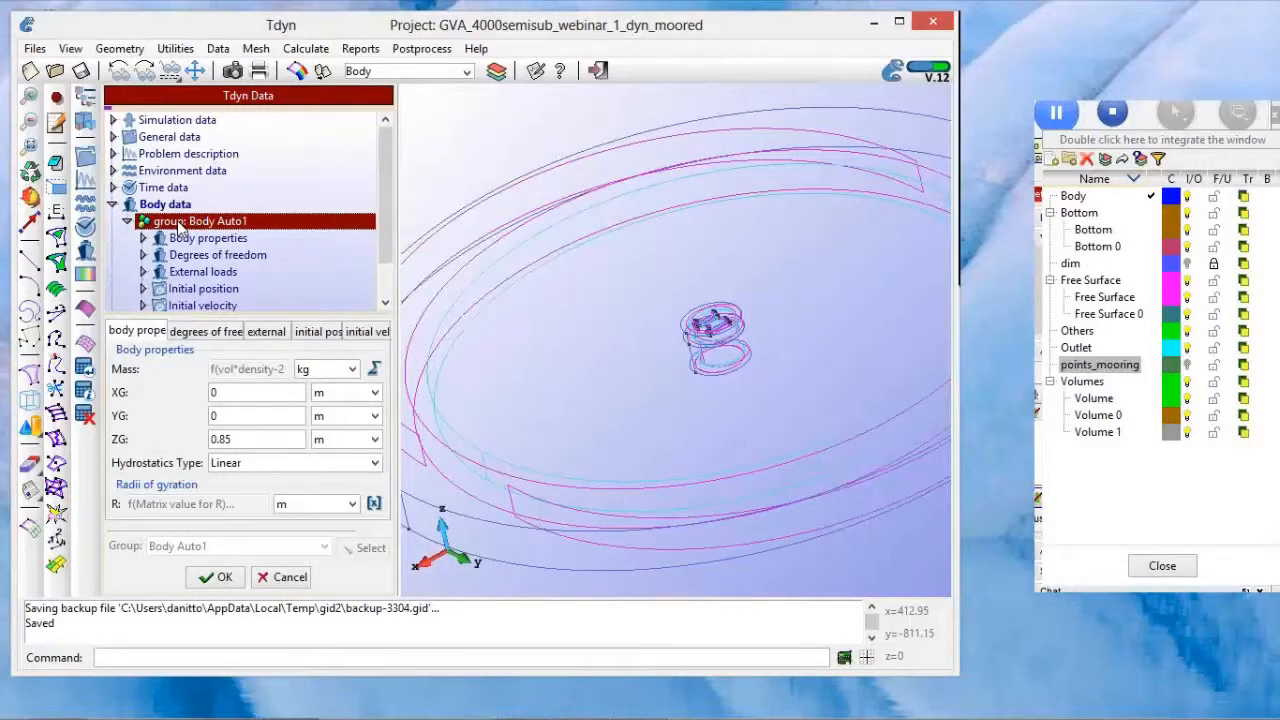
{"action": "left_click", "coordinate": [264, 334]}
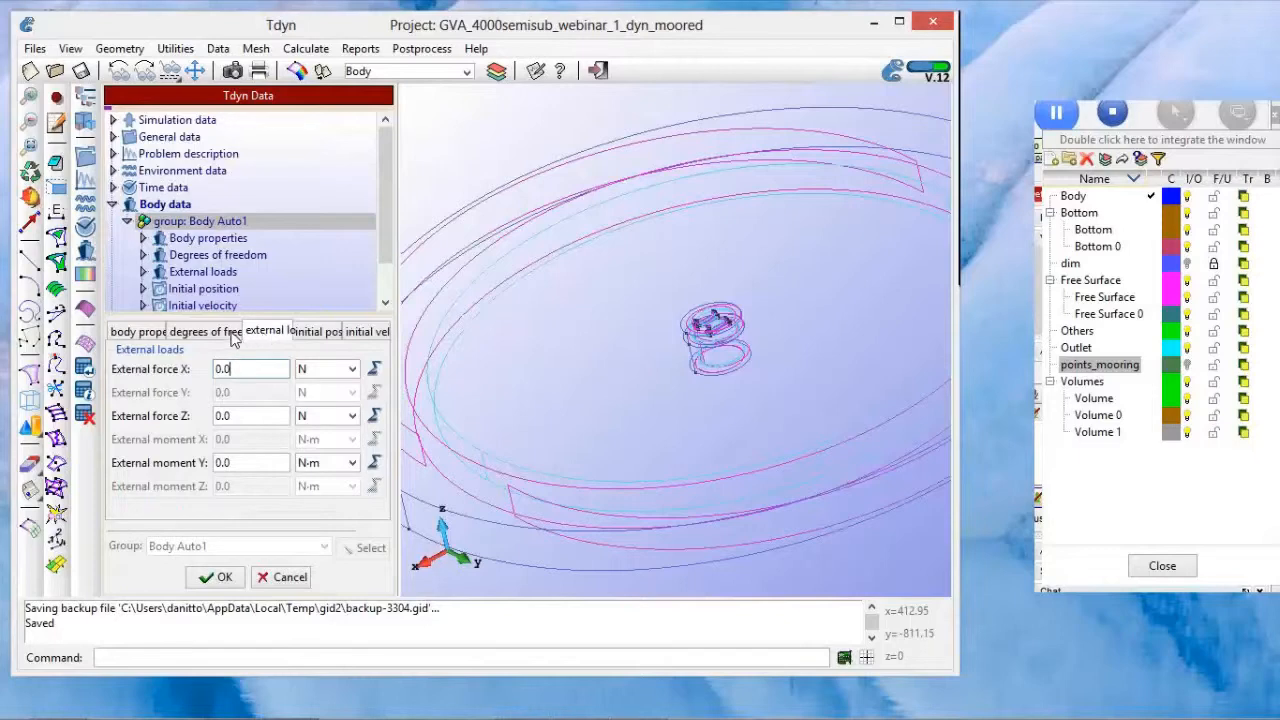
{"action": "left_click", "coordinate": [145, 337]}
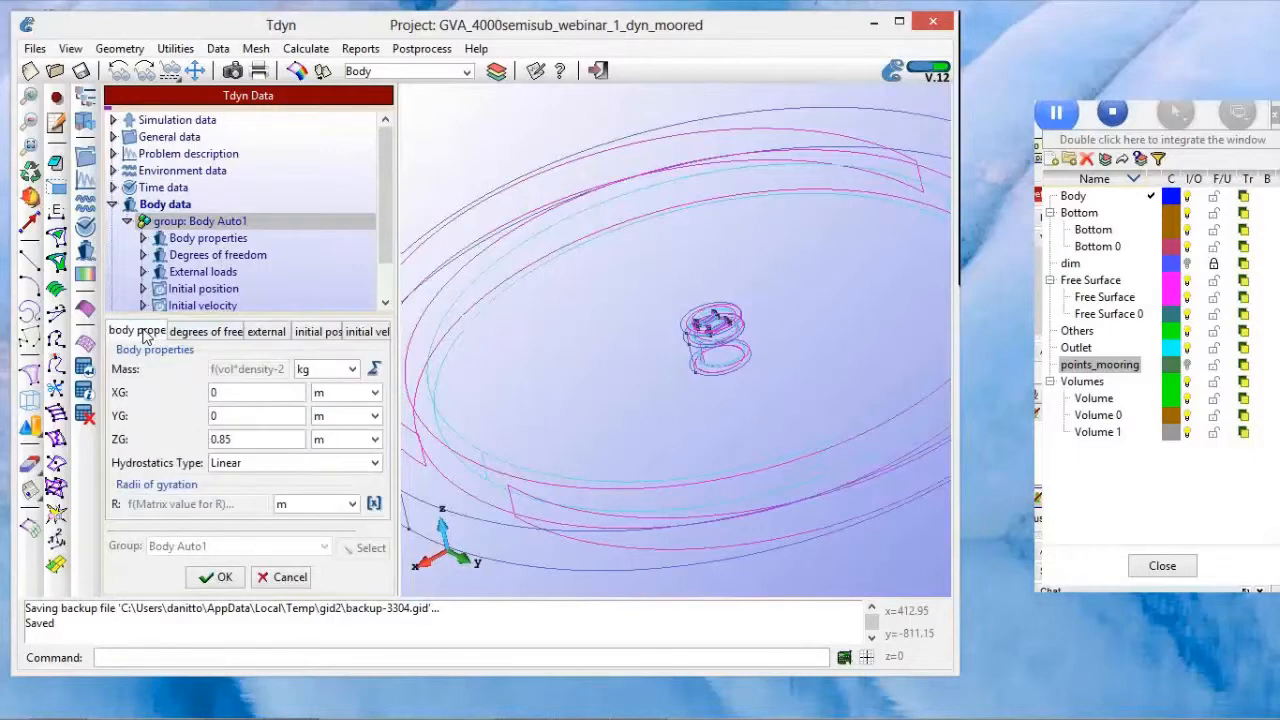
Step: Inspect the function that defines the body's mass and close the function editor without changes
{"action": "left_click", "coordinate": [374, 369]}
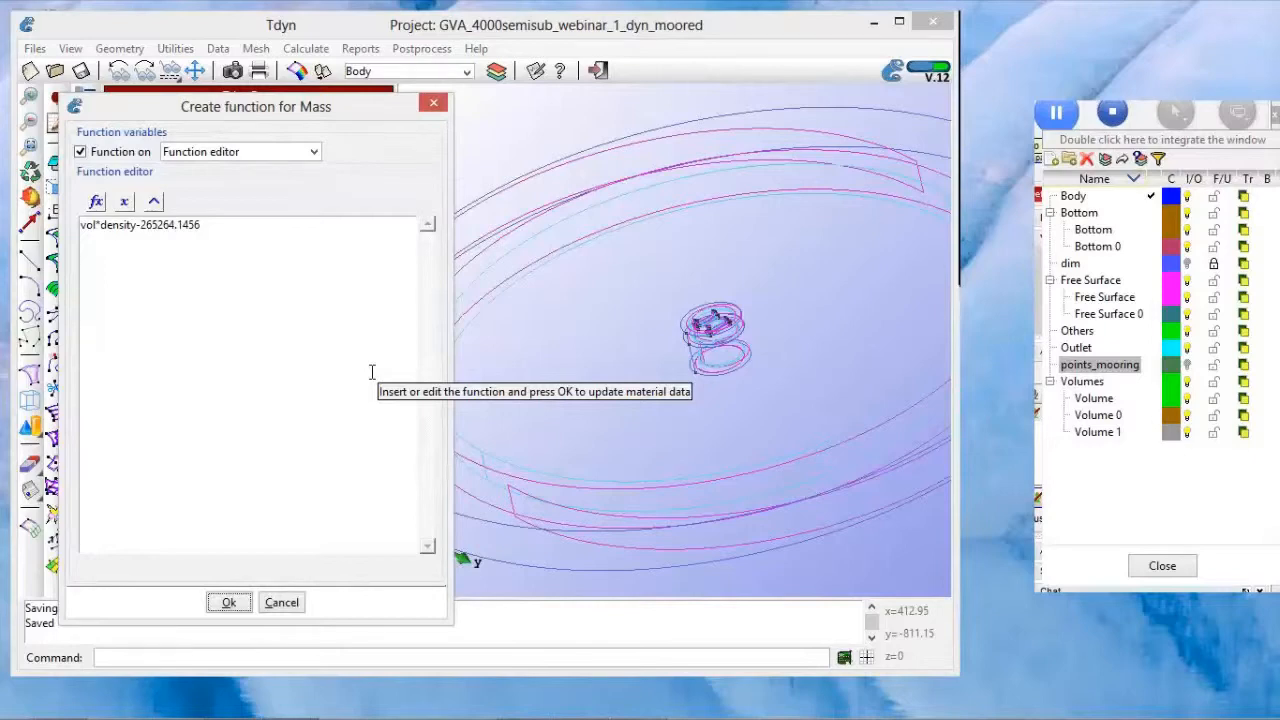
{"action": "mouse_move", "coordinate": [345, 716]}
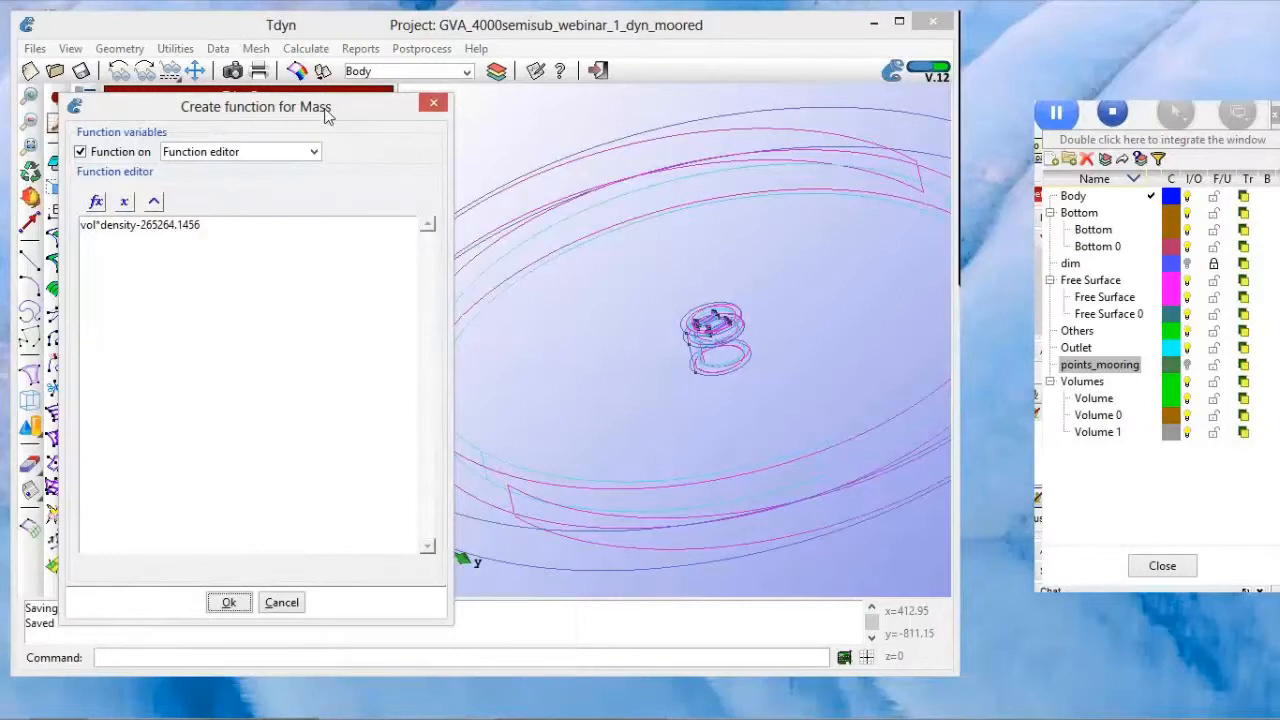
{"action": "left_click_drag", "start_coordinate": [325, 115], "coordinate": [331, 113]}
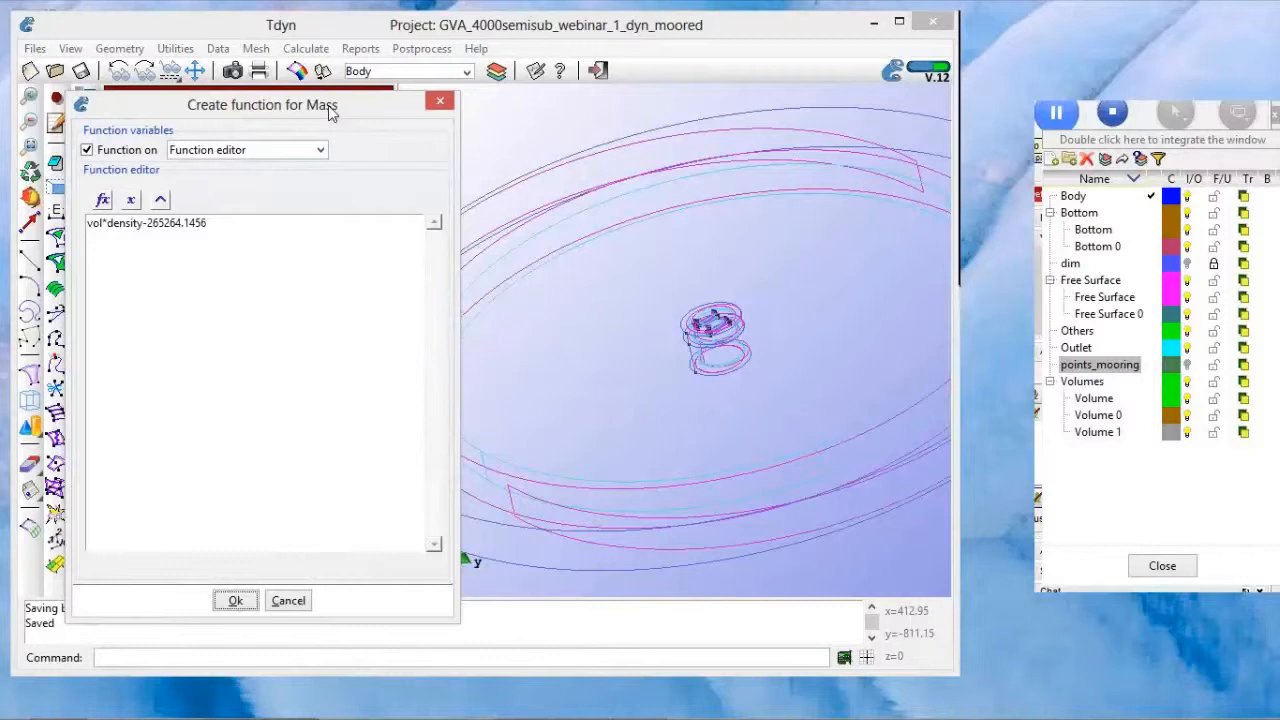
{"action": "left_click", "coordinate": [288, 600]}
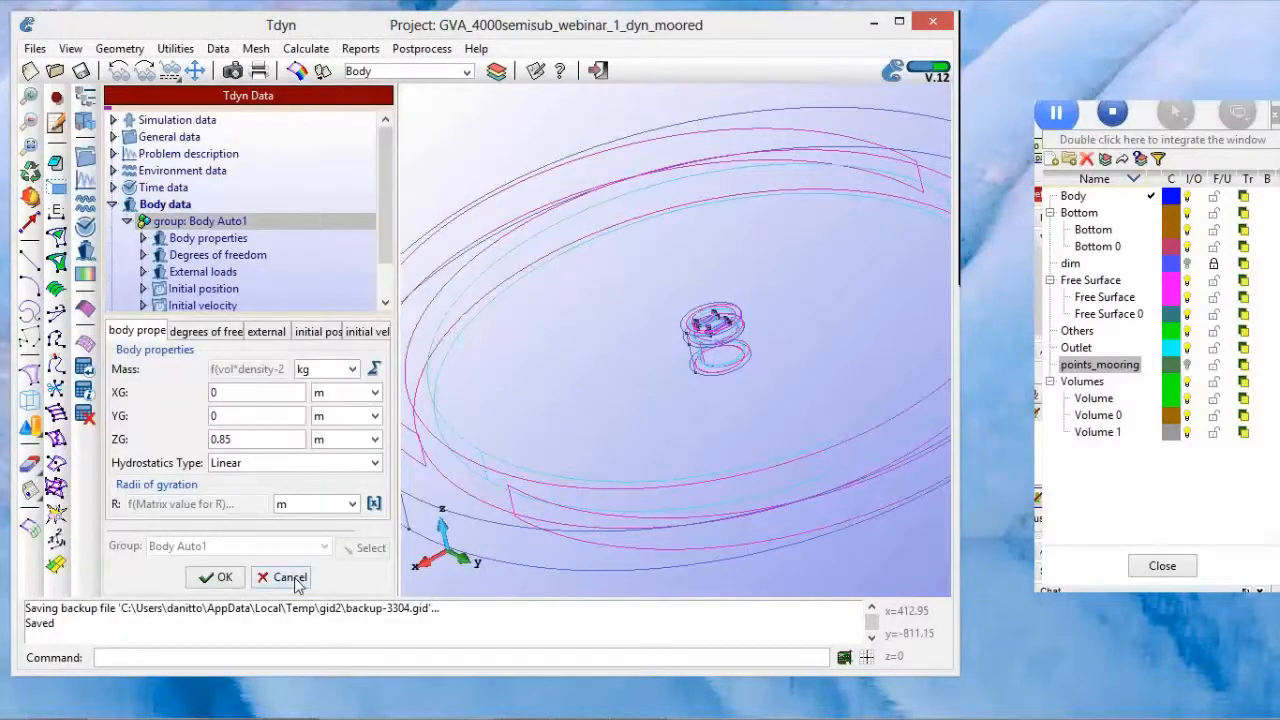
Step: Close the body data without changes and open the Time data for editing
{"action": "left_click", "coordinate": [289, 578]}
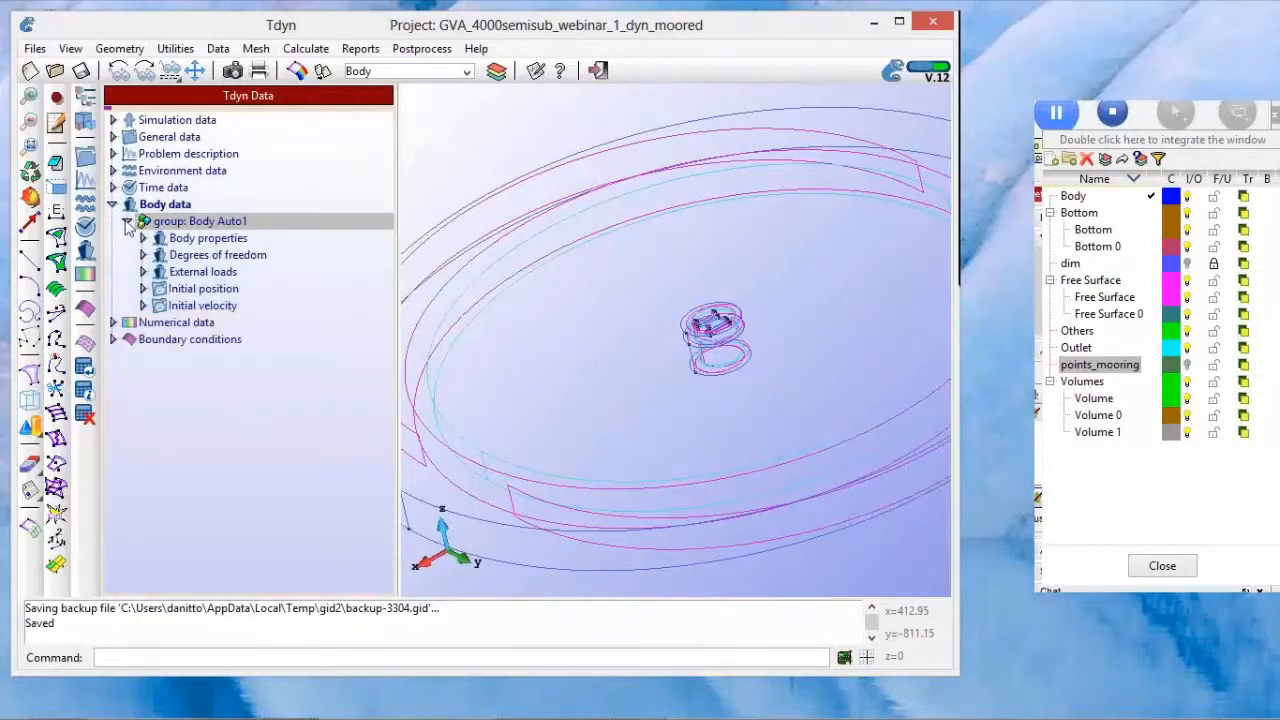
{"action": "left_click", "coordinate": [116, 204]}
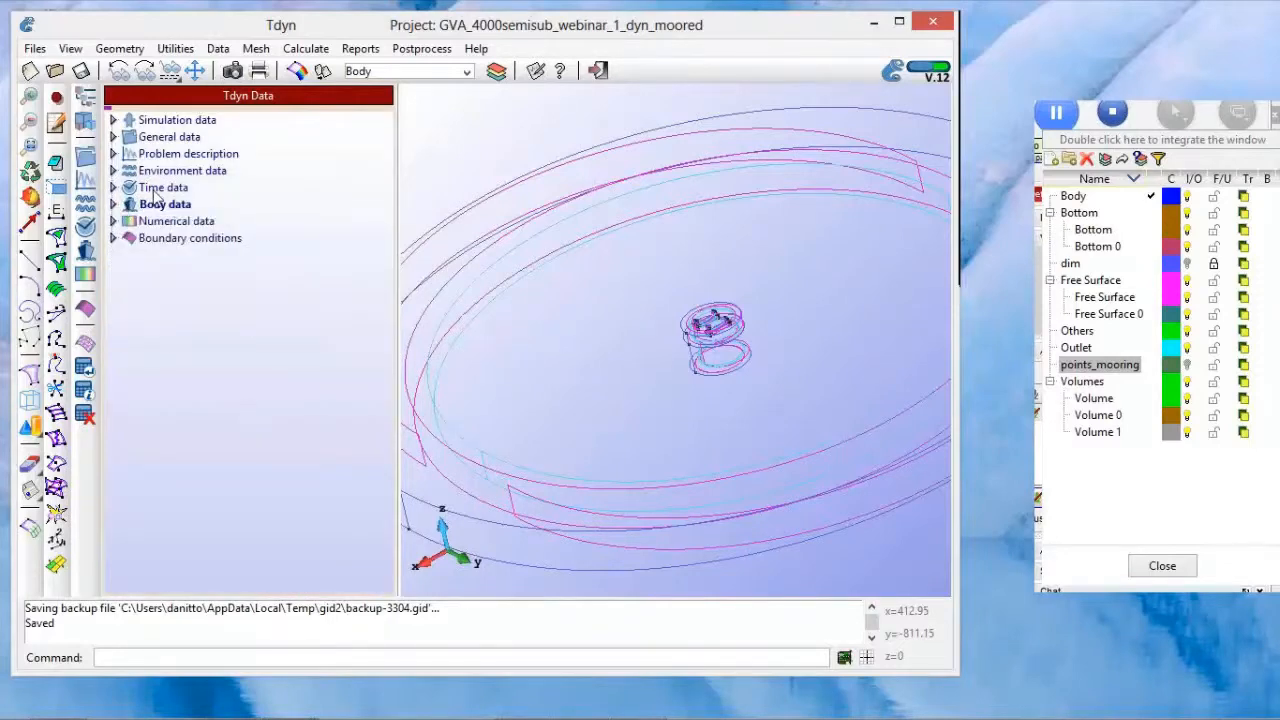
{"action": "left_click", "coordinate": [154, 190]}
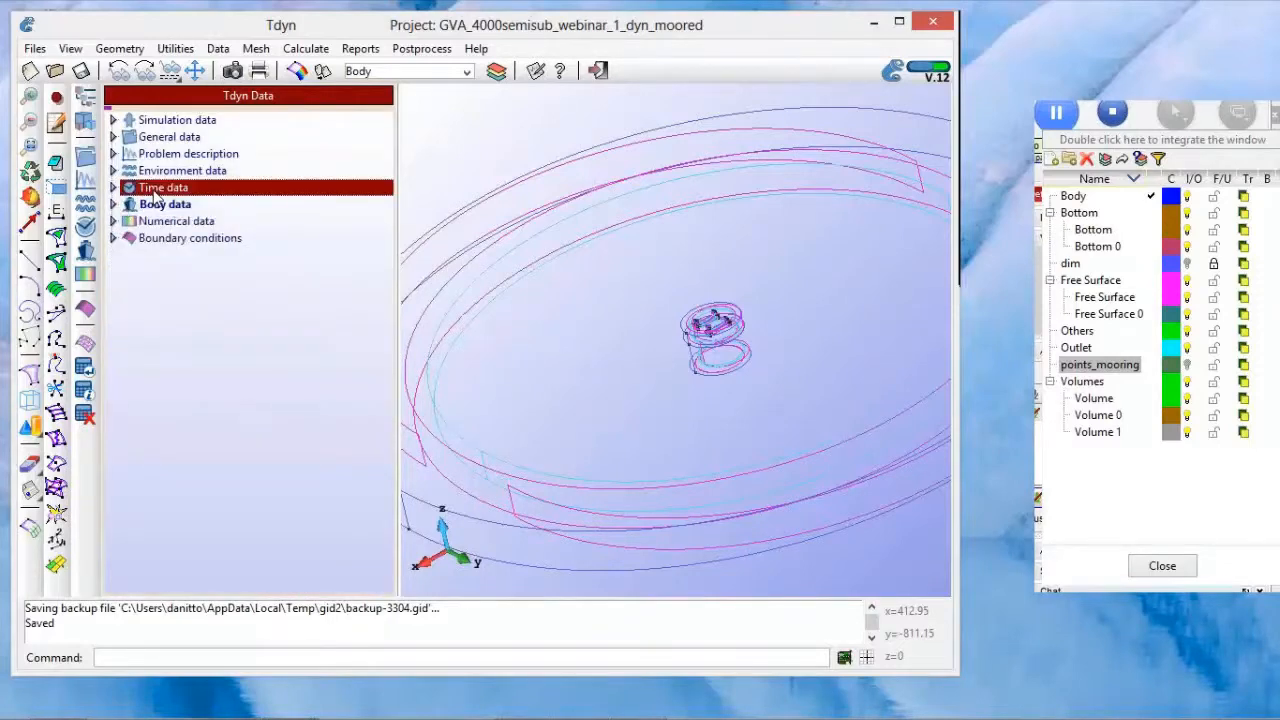
{"action": "double_click", "coordinate": [154, 190]}
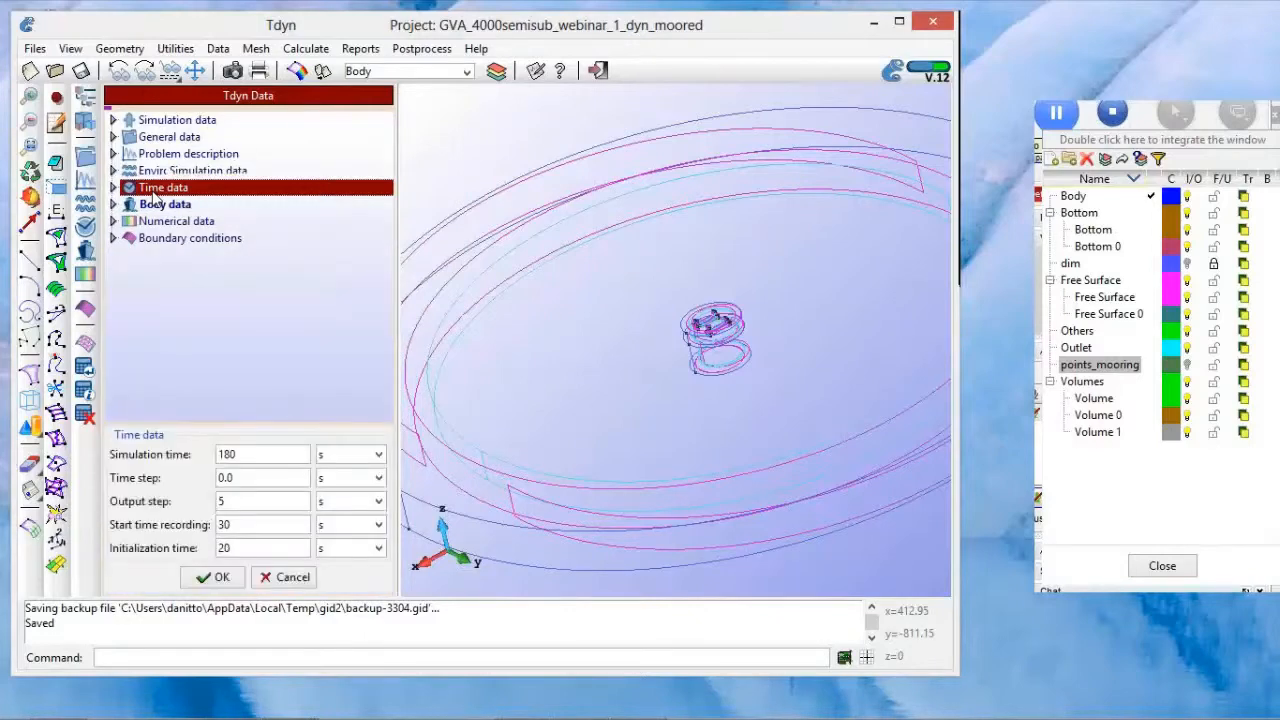
Step: Review the simulation time, output step, start time recording, initialization time and time step, and accept the time data
{"action": "double_click", "coordinate": [230, 455]}
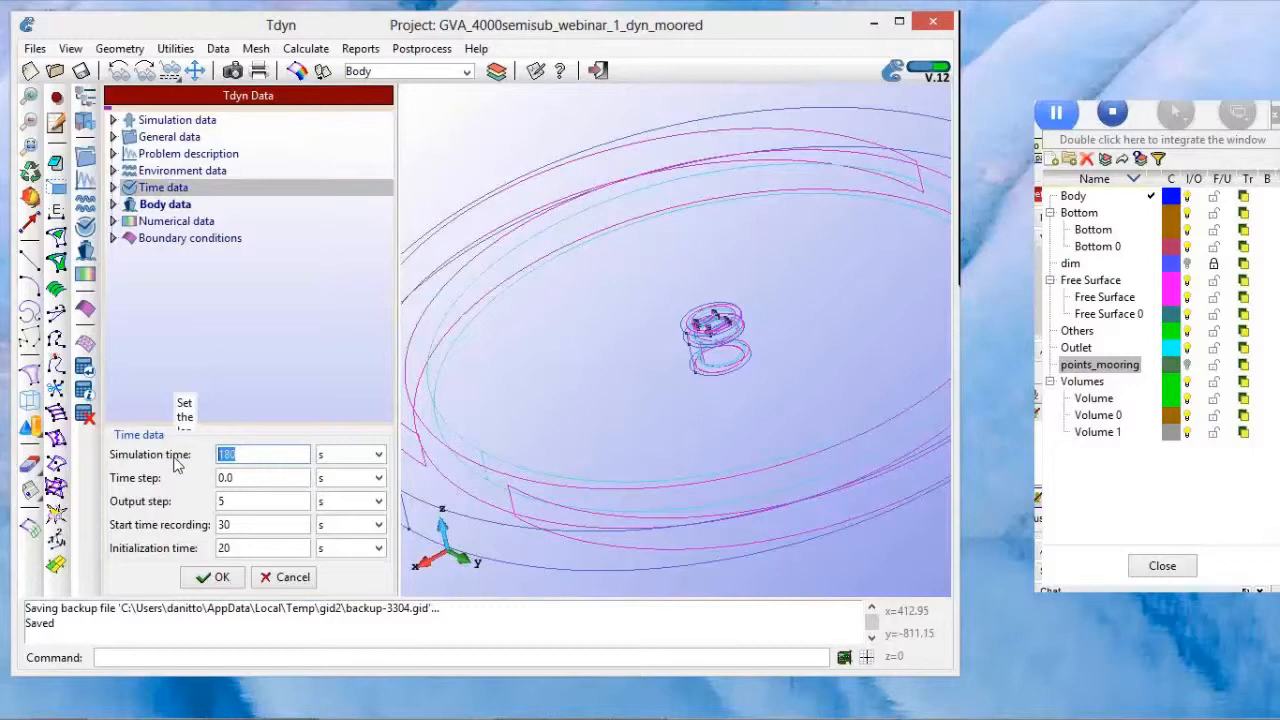
{"action": "double_click", "coordinate": [241, 502]}
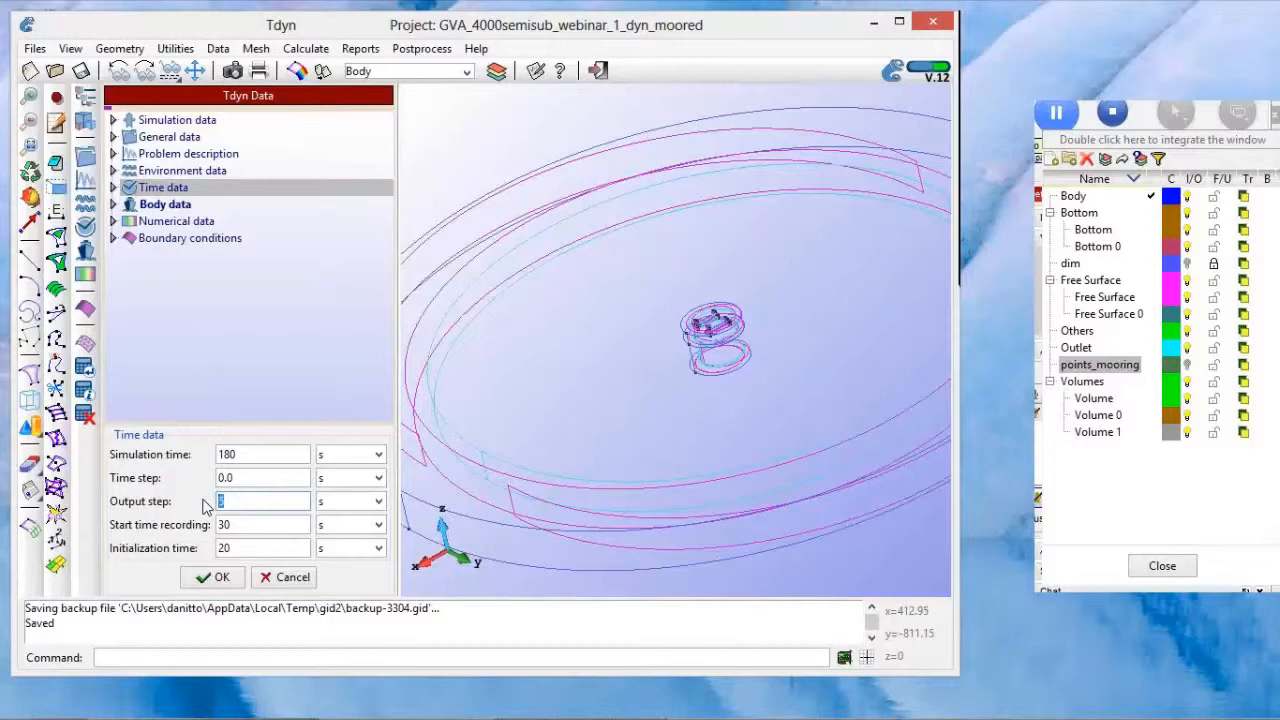
{"action": "double_click", "coordinate": [246, 525]}
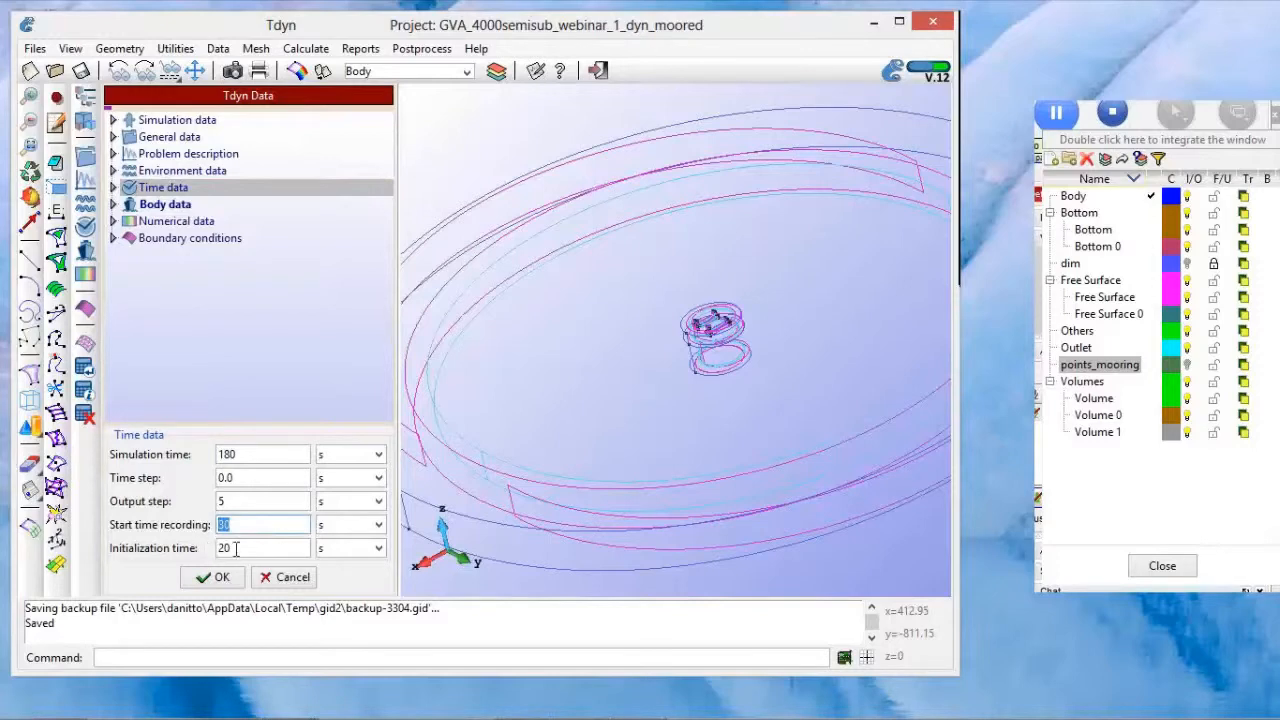
{"action": "key", "text": "Tab"}
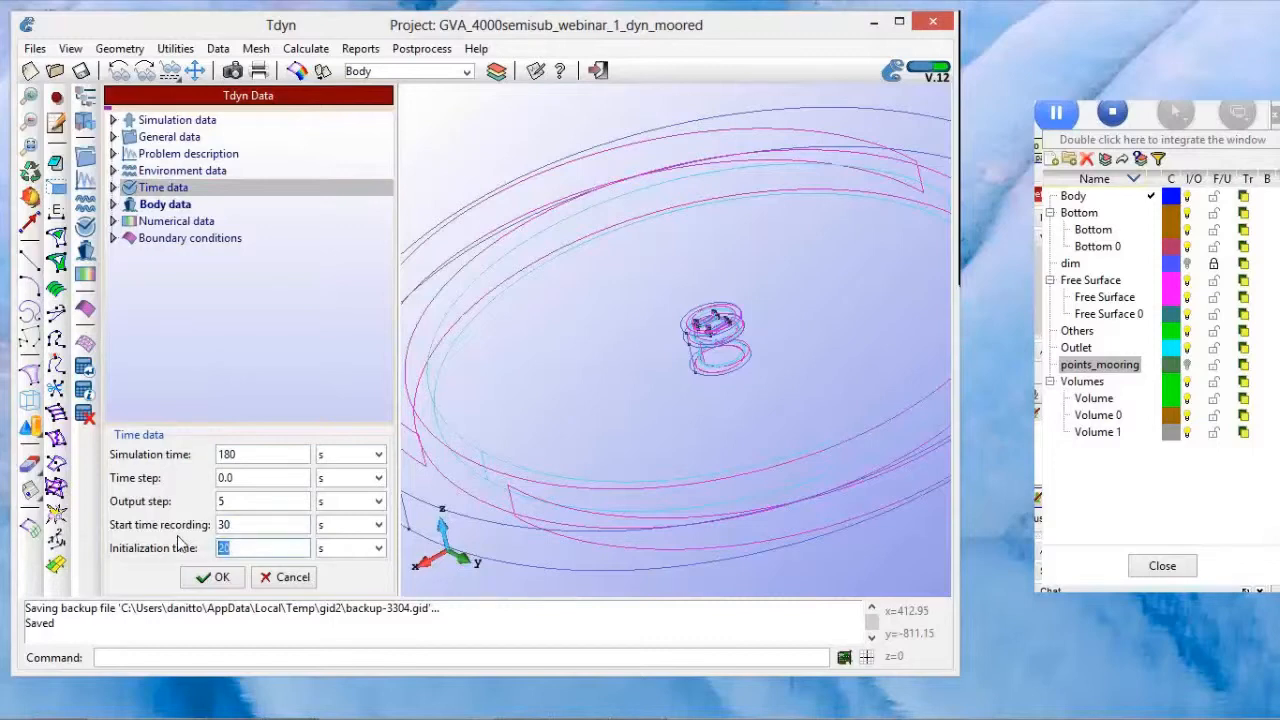
{"action": "left_click_drag", "start_coordinate": [203, 477], "coordinate": [205, 477]}
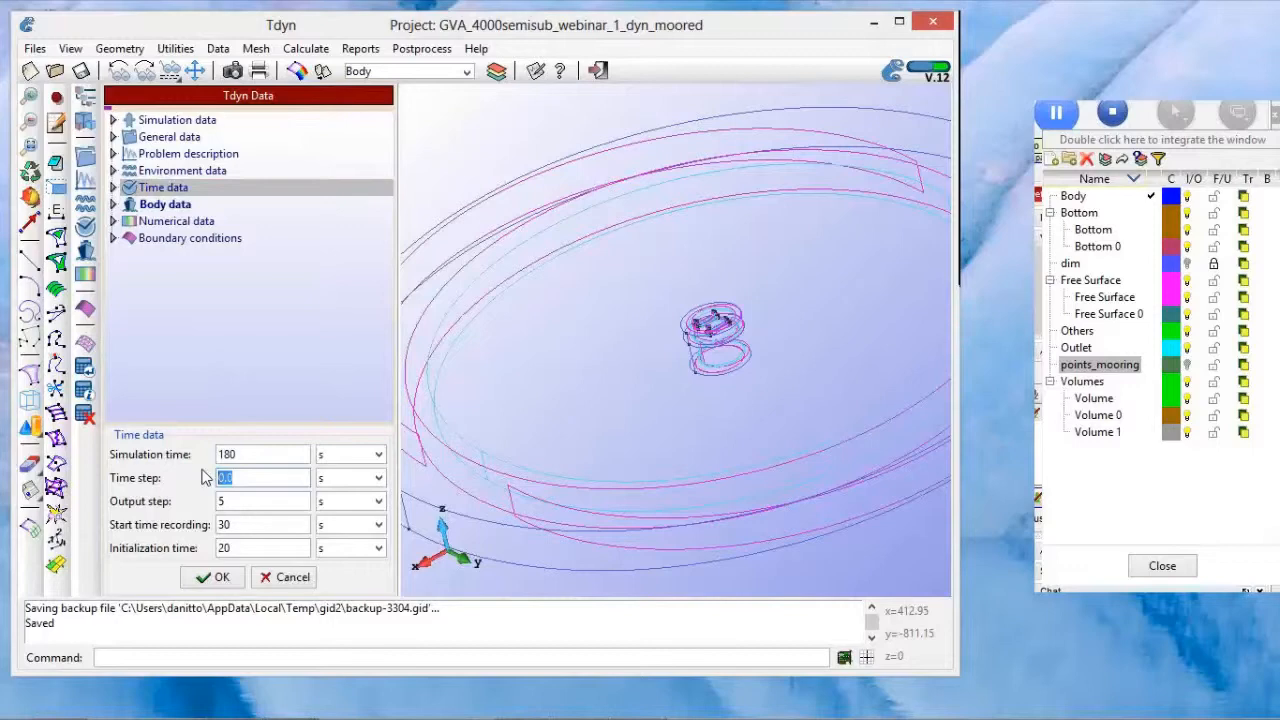
{"action": "type", "text": "0.0"}
{"action": "left_click", "coordinate": [230, 577]}
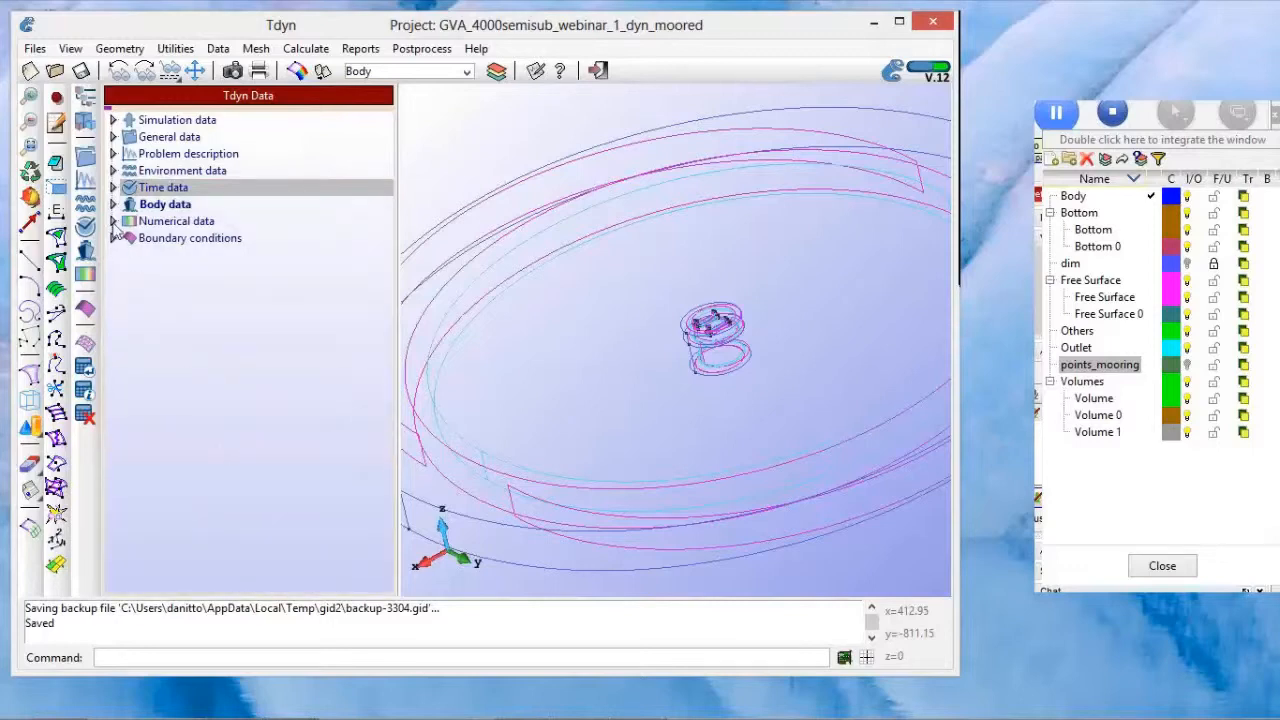
Step: Review the solver settings and the free surface stability factor in the Numerical data, and collapse them
{"action": "left_click", "coordinate": [113, 222]}
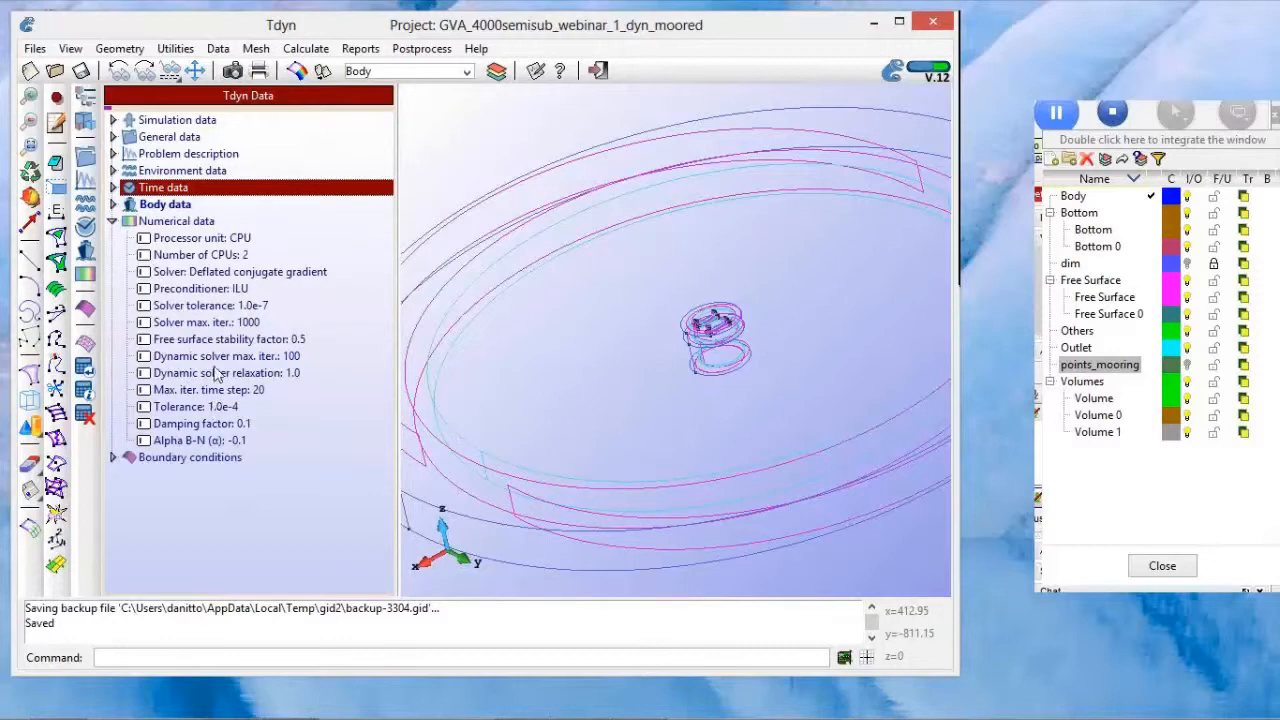
{"action": "left_click", "coordinate": [218, 343]}
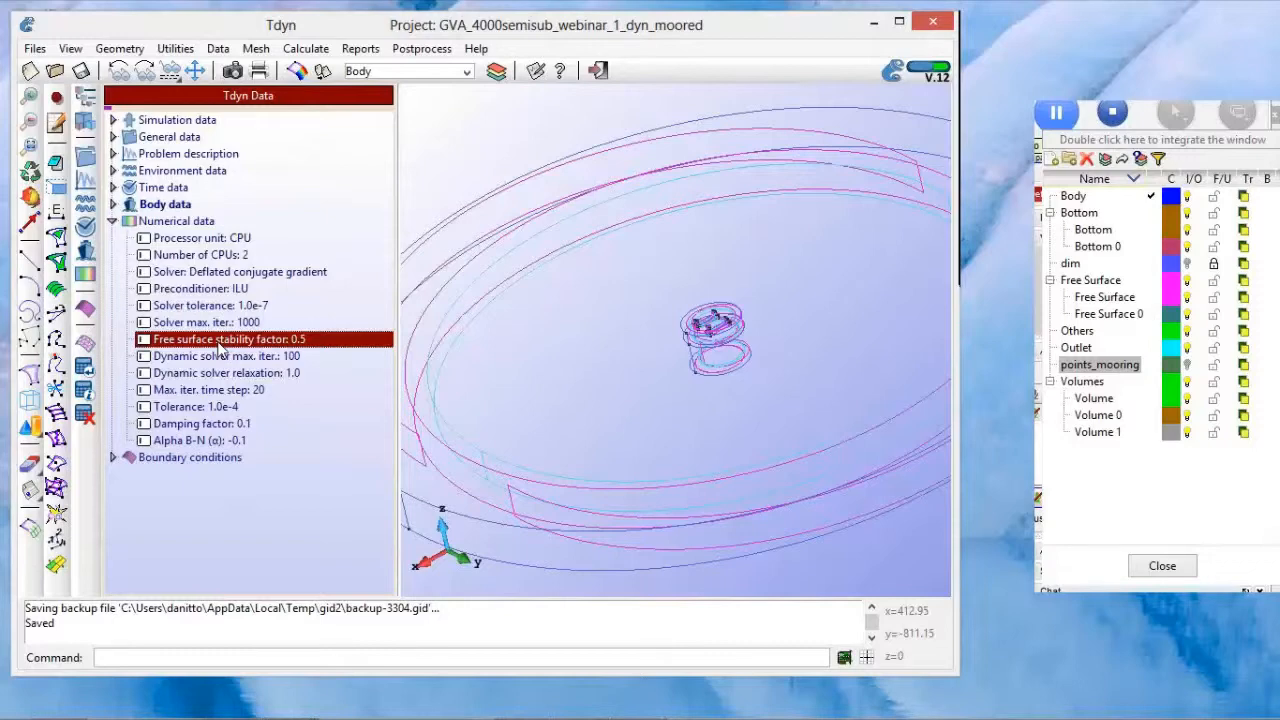
{"action": "left_click", "coordinate": [113, 221]}
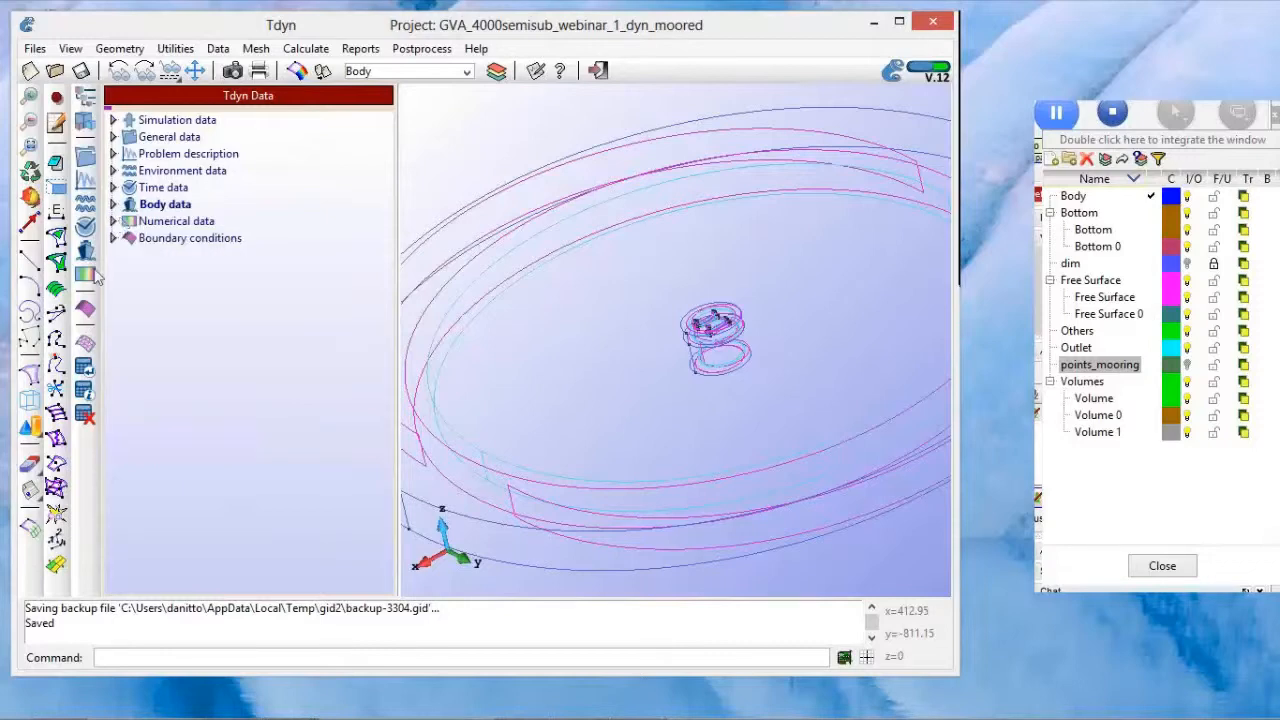
Step: Show the generated mesh with shaded rendering and examine its refinement around the four body columns
{"action": "left_click", "coordinate": [31, 530]}
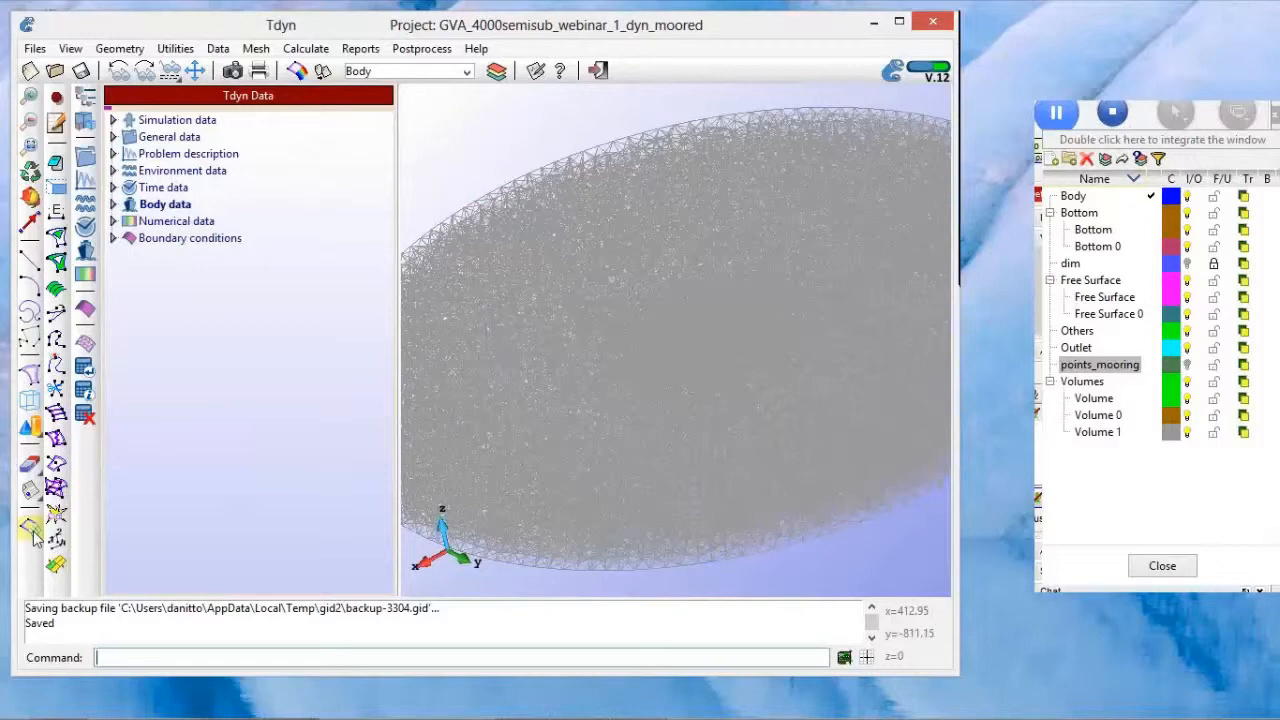
{"action": "right_click", "coordinate": [565, 343]}
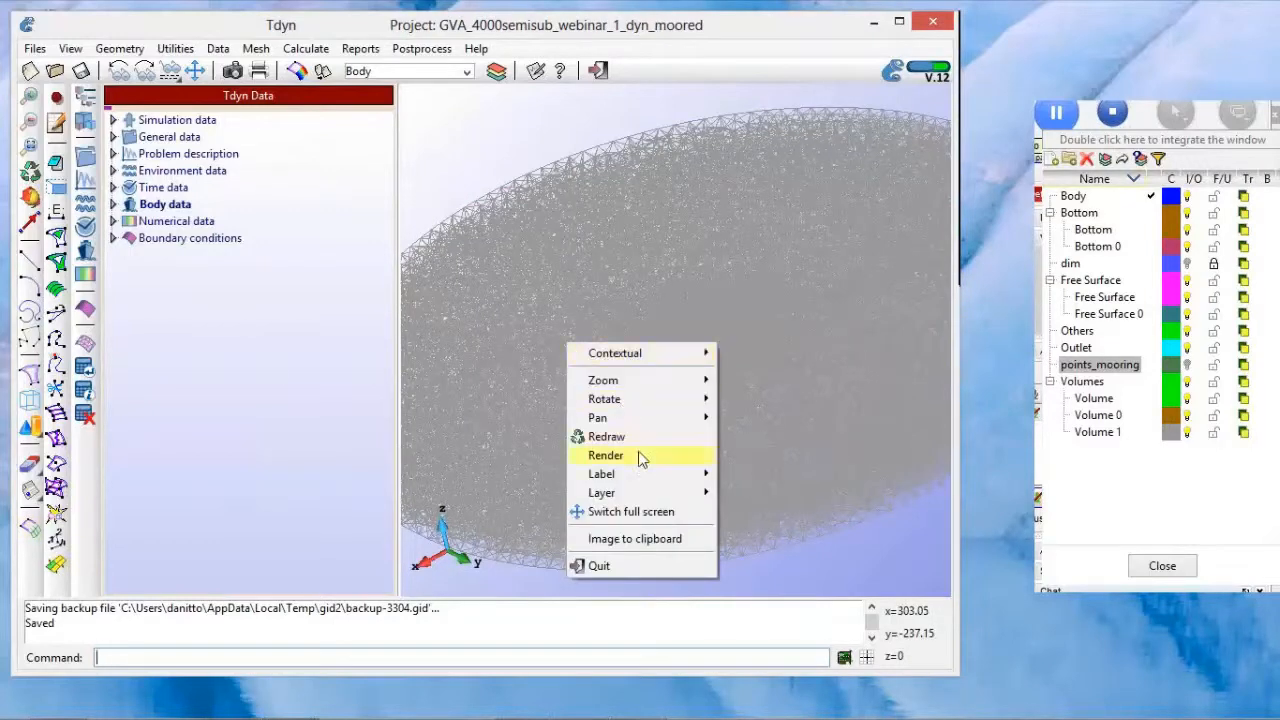
{"action": "mouse_move", "coordinate": [641, 458]}
{"action": "left_click", "coordinate": [528, 474]}
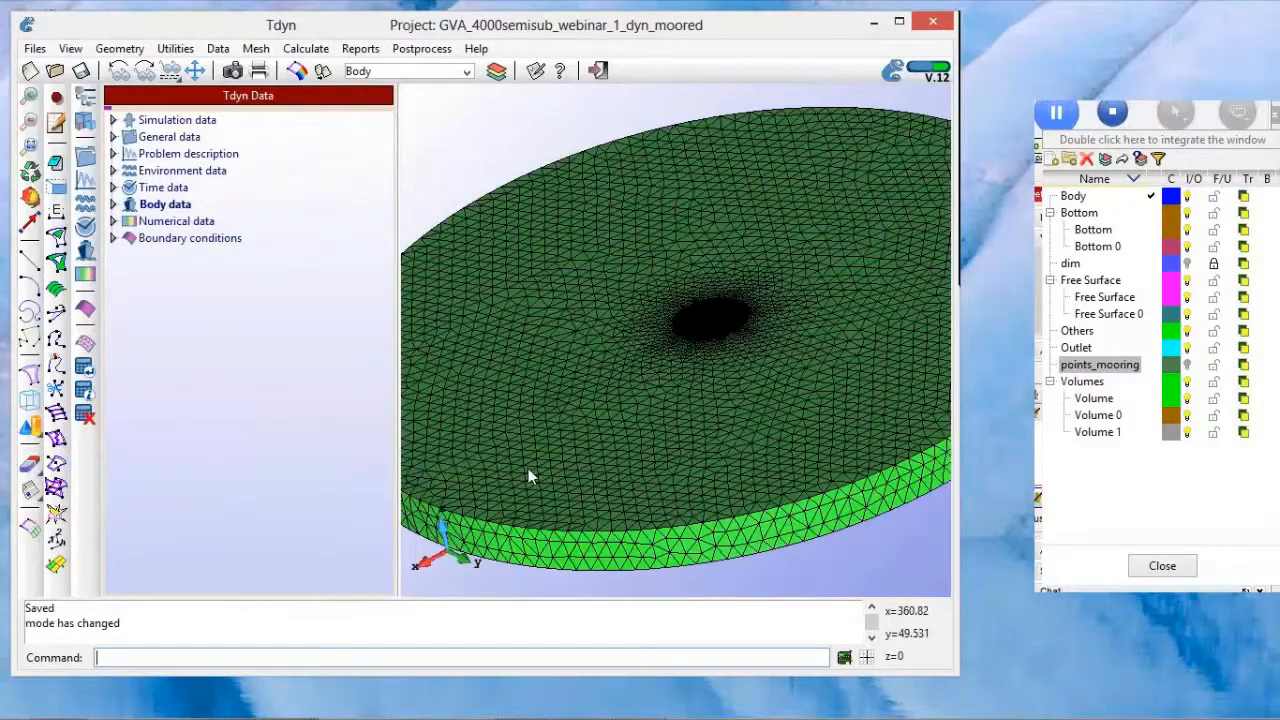
{"action": "mouse_move", "coordinate": [743, 355]}
{"action": "left_mouse_down", "text": "shift"}
{"action": "mouse_move", "coordinate": [742, 368]}
{"action": "mouse_move", "coordinate": [733, 342]}
{"action": "left_mouse_up", "text": "shift"}
{"action": "scroll", "coordinate": [731, 342], "scroll_direction": "up", "scroll_amount": 5}
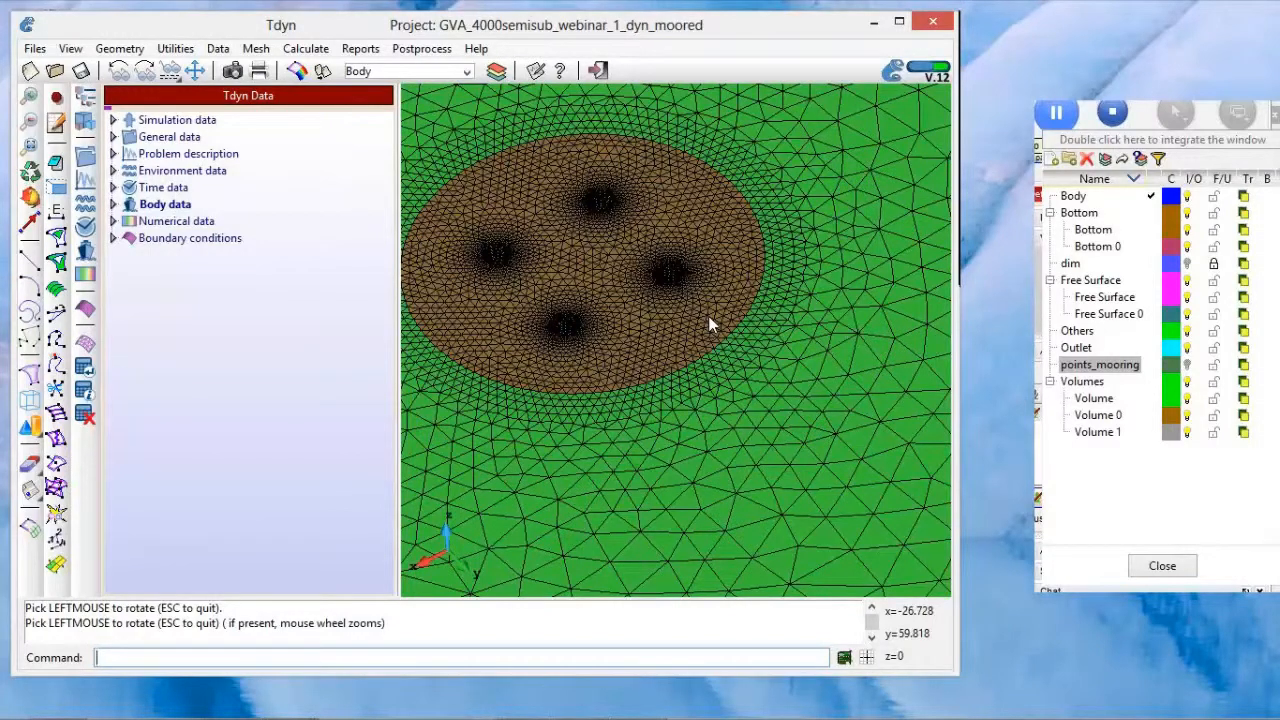
Step: Return from the mesh to the geometry display, widen the model area and show more of the free surface
{"action": "left_click", "coordinate": [32, 530]}
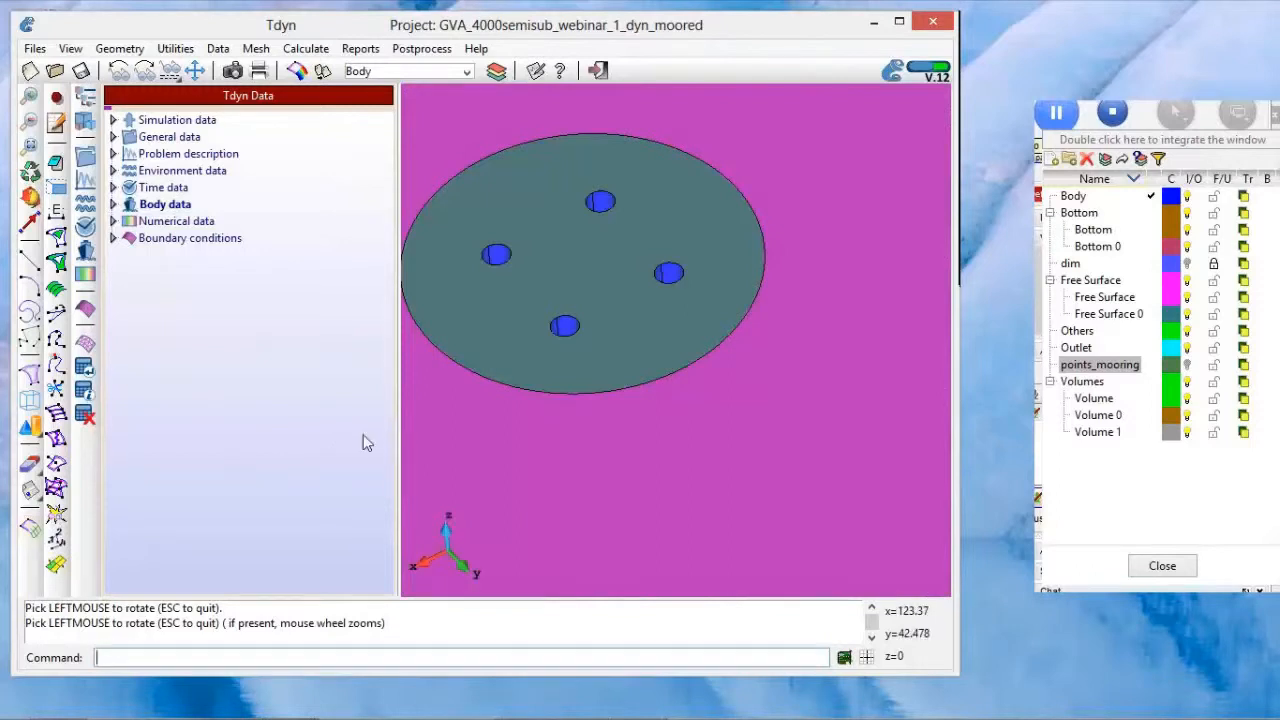
{"action": "left_click_drag", "start_coordinate": [397, 434], "coordinate": [363, 434]}
{"action": "middle_click_drag", "start_coordinate": [489, 380], "coordinate": [603, 419]}
{"action": "scroll", "coordinate": [603, 419], "scroll_direction": "down", "scroll_amount": 4}
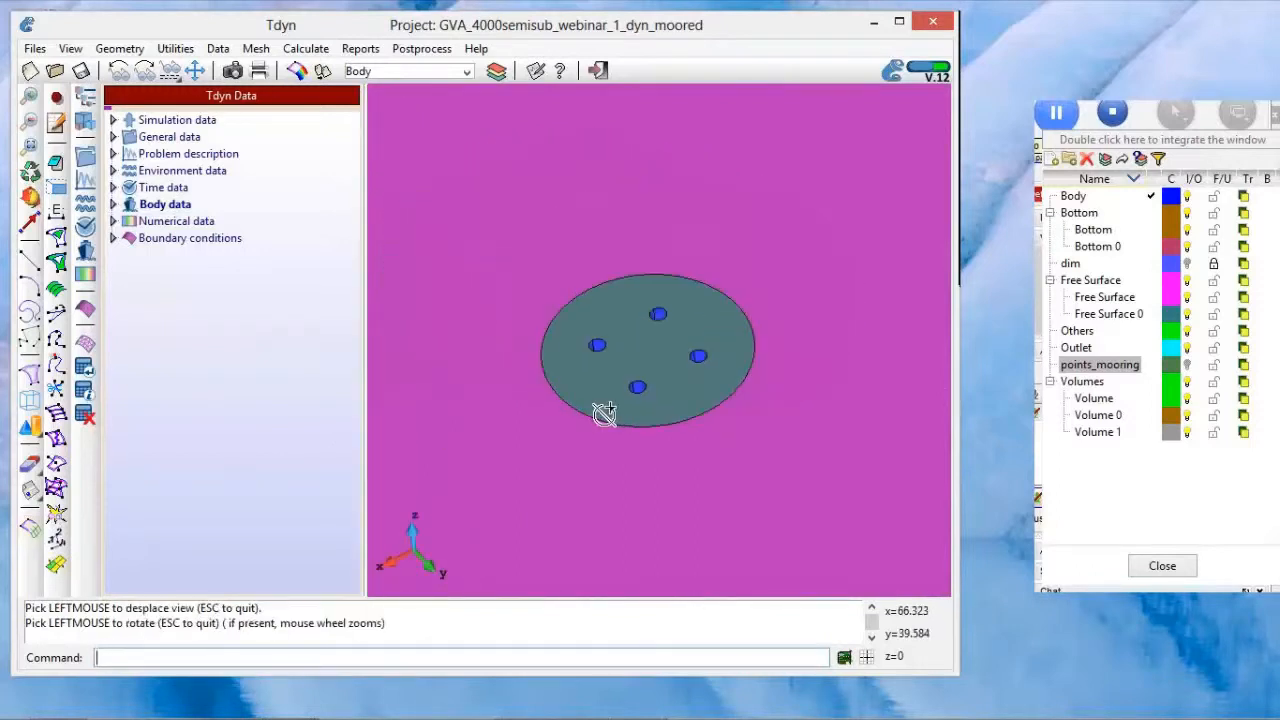
{"action": "scroll", "coordinate": [603, 413], "scroll_direction": "down", "scroll_amount": 3}
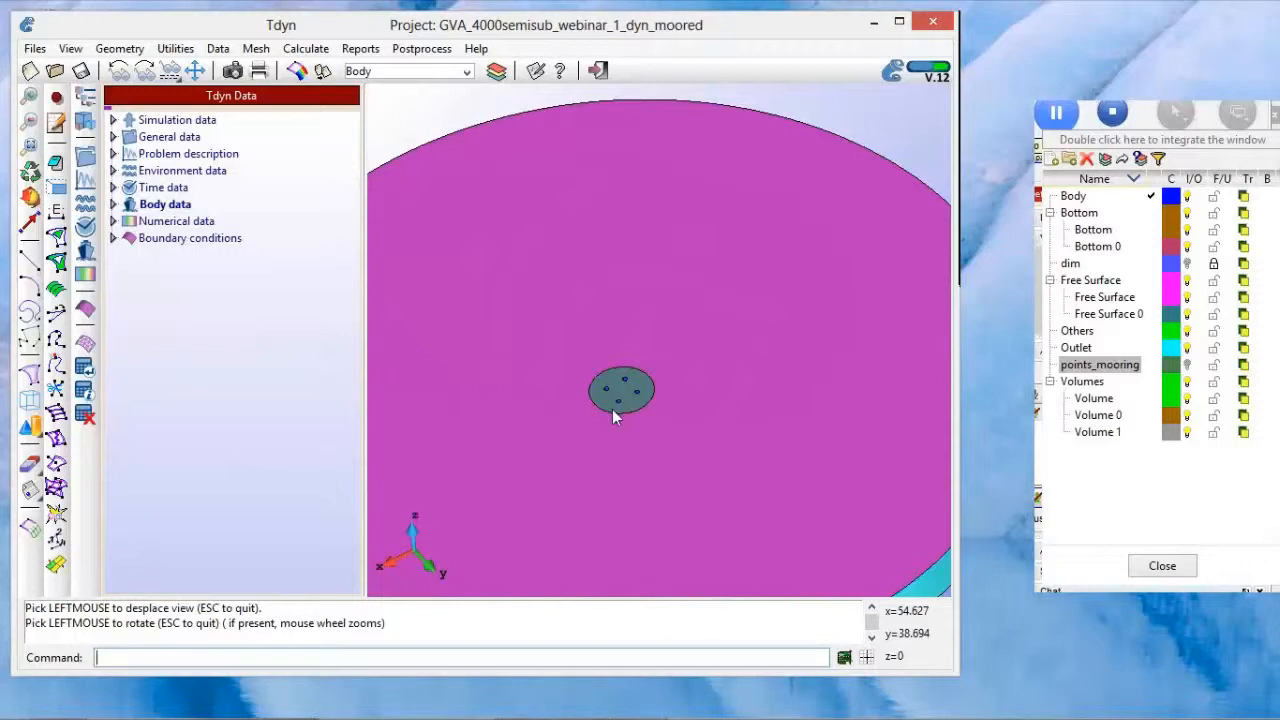
Step: Open the Tcl data within the General data for editing
{"action": "left_click", "coordinate": [113, 137]}
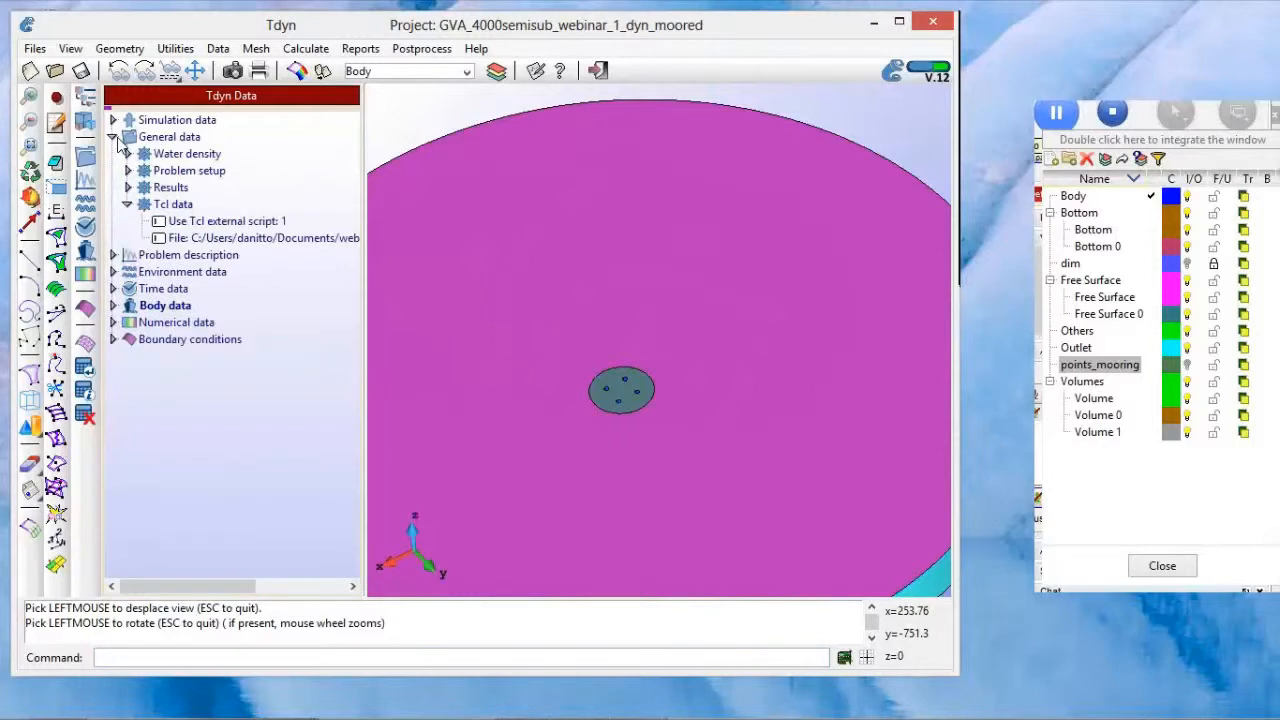
{"action": "left_click", "coordinate": [175, 208]}
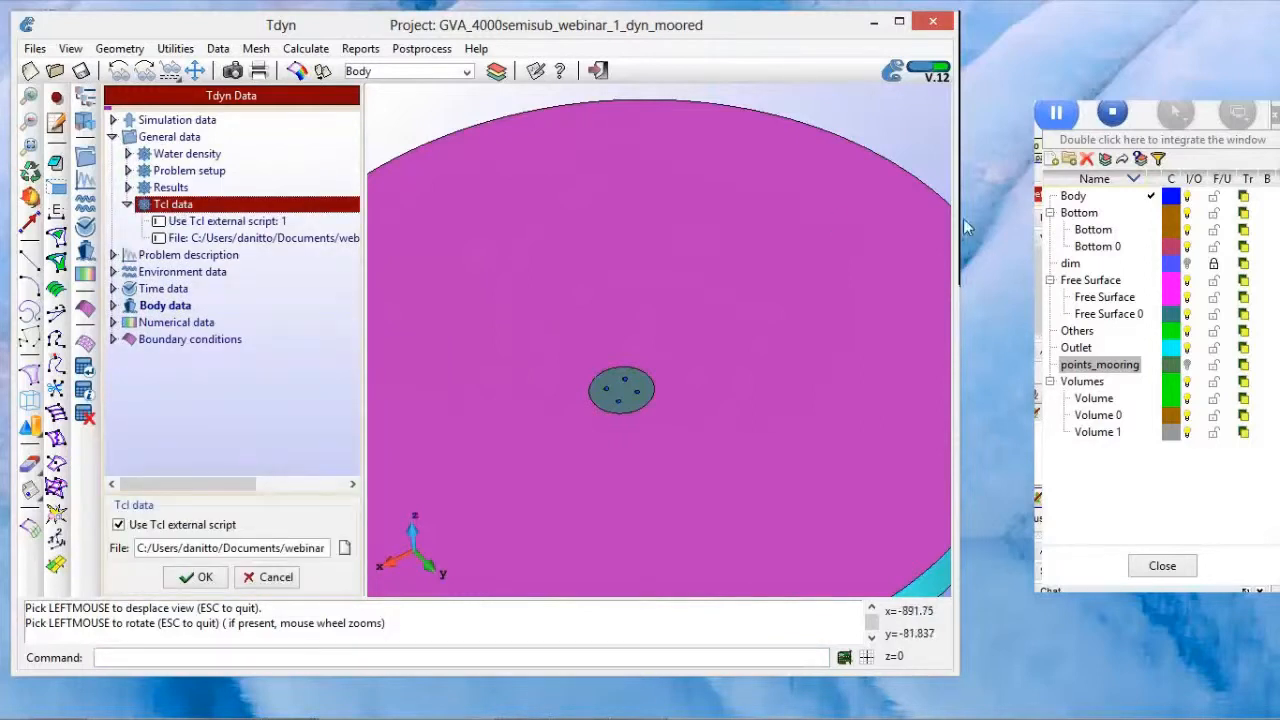
{"action": "left_click", "coordinate": [1007, 223]}
{"action": "left_click", "coordinate": [1036, 281]}
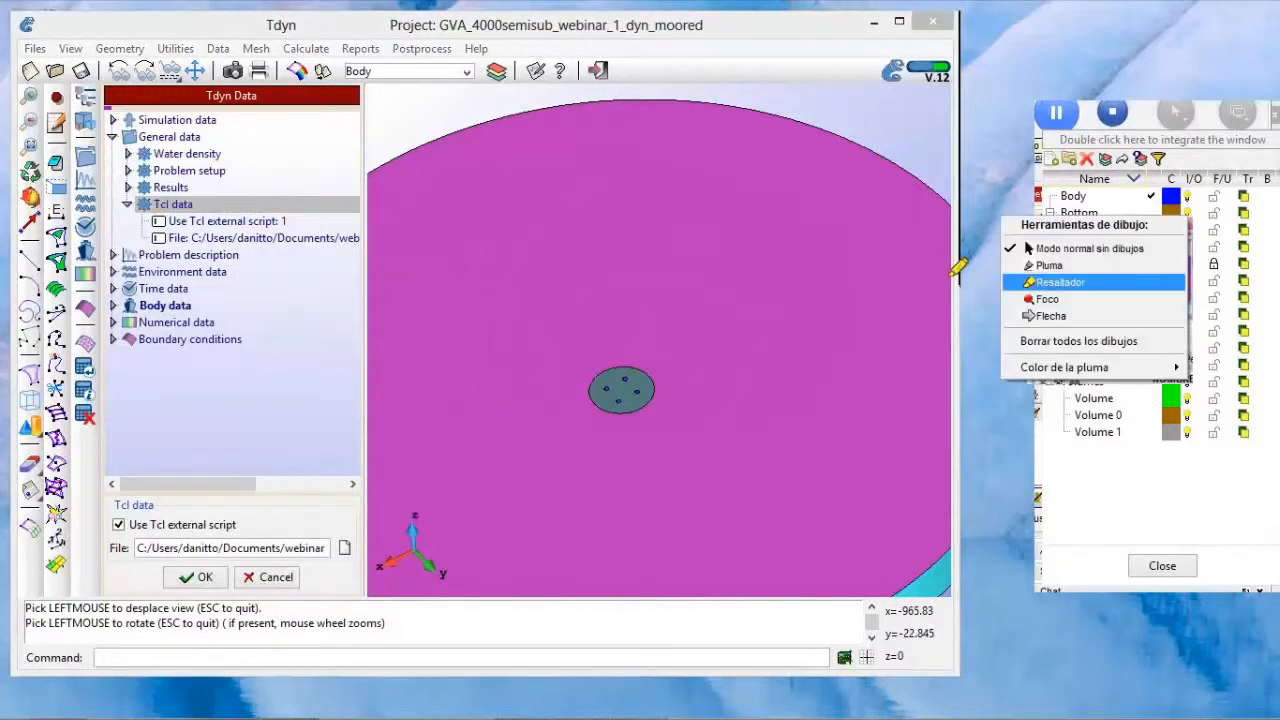
{"action": "left_click_drag", "start_coordinate": [118, 184], "coordinate": [350, 188]}
{"action": "mouse_move", "coordinate": [378, 242]}
{"action": "left_mouse_down"}
{"action": "mouse_move", "coordinate": [366, 251]}
{"action": "mouse_move", "coordinate": [126, 178]}
{"action": "left_mouse_up"}
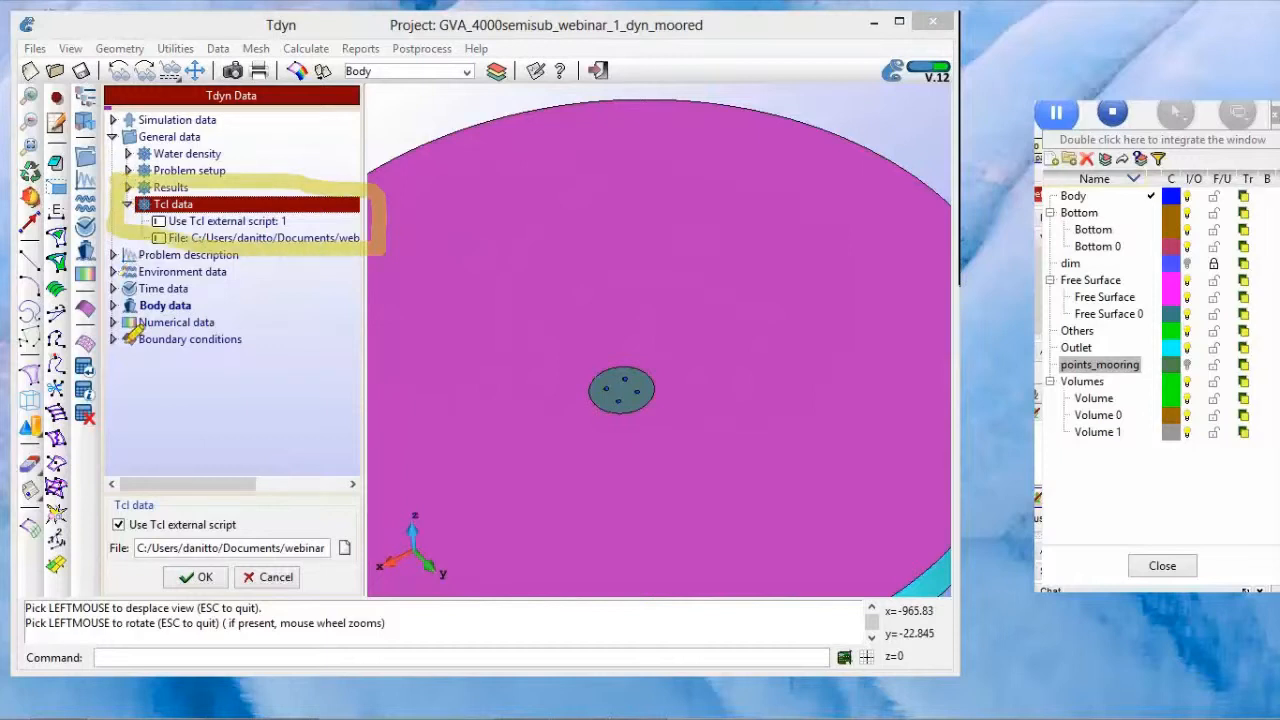
{"action": "mouse_move", "coordinate": [112, 453]}
{"action": "left_mouse_down"}
{"action": "mouse_move", "coordinate": [380, 544]}
{"action": "mouse_move", "coordinate": [231, 593]}
{"action": "mouse_move", "coordinate": [126, 442]}
{"action": "left_mouse_up"}
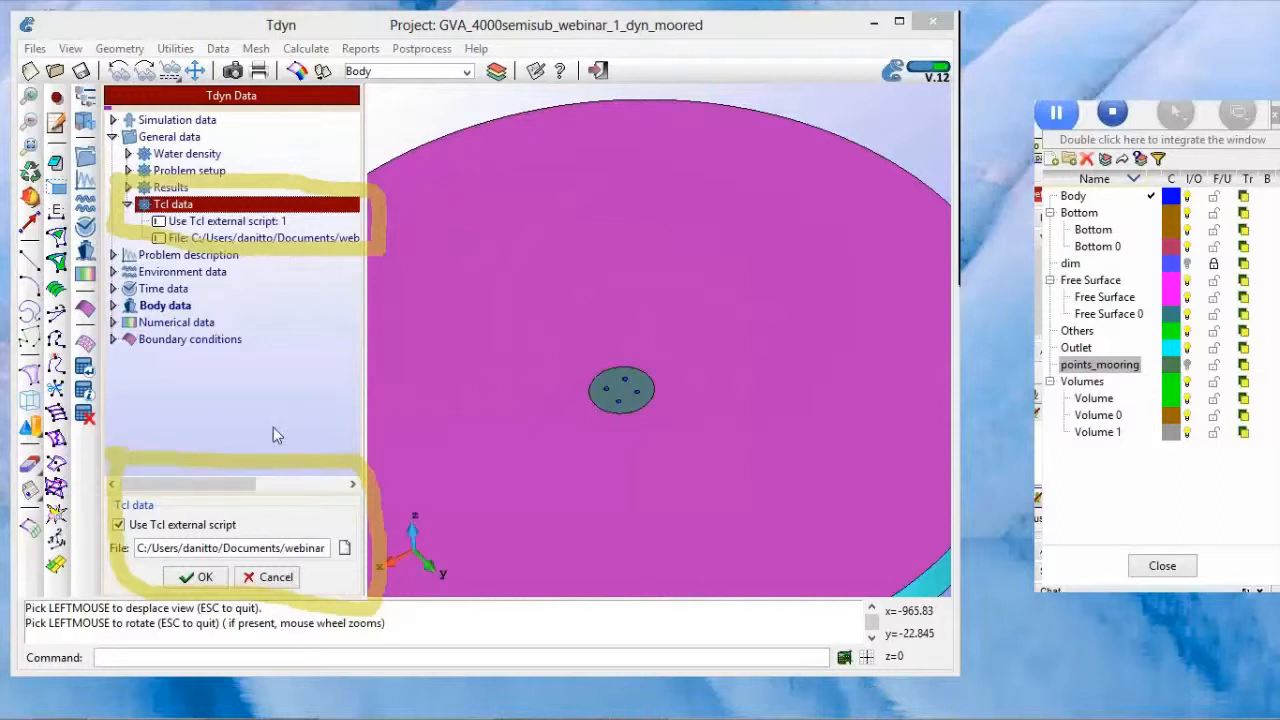
{"action": "right_click", "coordinate": [355, 556]}
{"action": "left_click", "coordinate": [352, 552]}
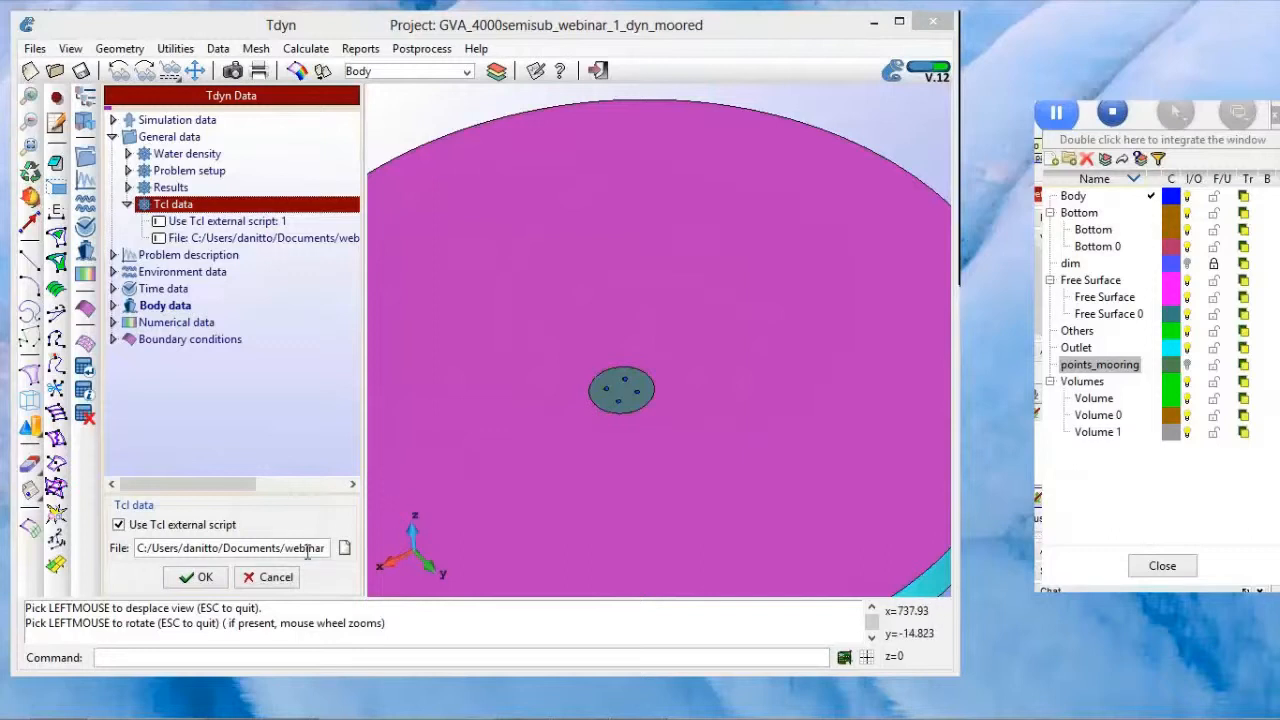
Step: Accept the Tcl data settings and switch to the mooring.tcl script in RamDebugger
{"action": "left_click", "coordinate": [200, 578]}
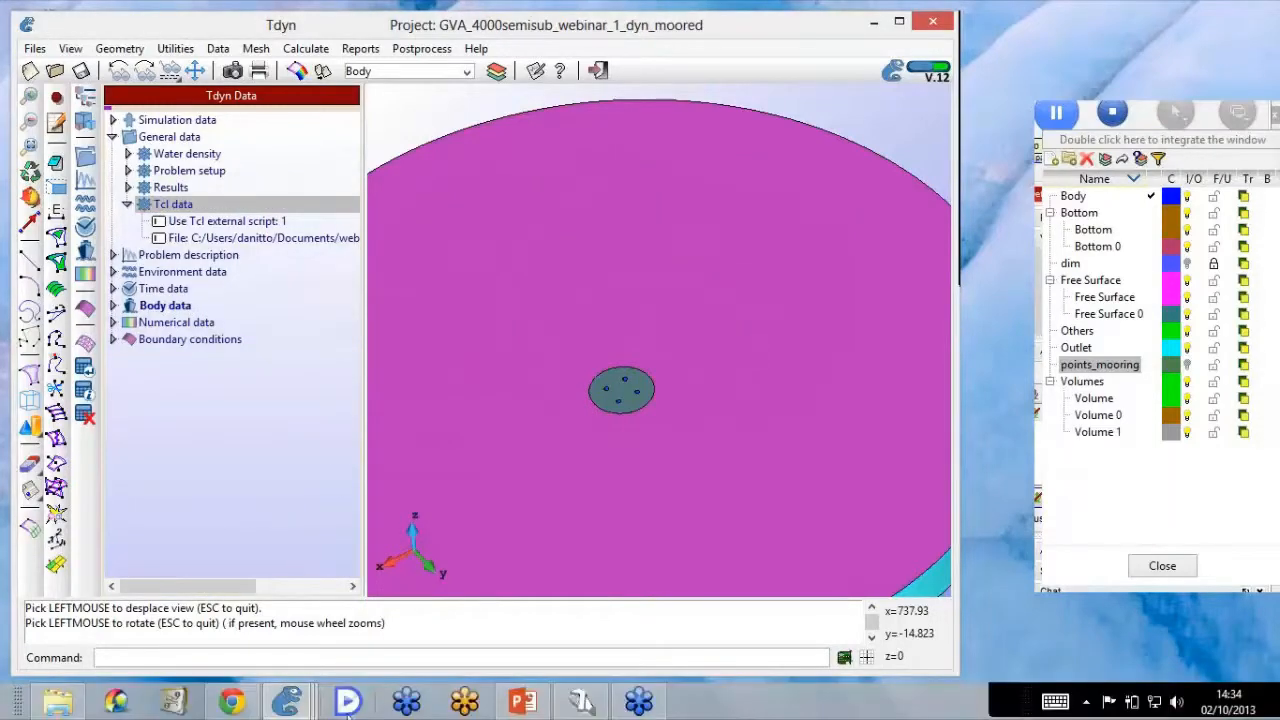
{"action": "mouse_move", "coordinate": [60, 708]}
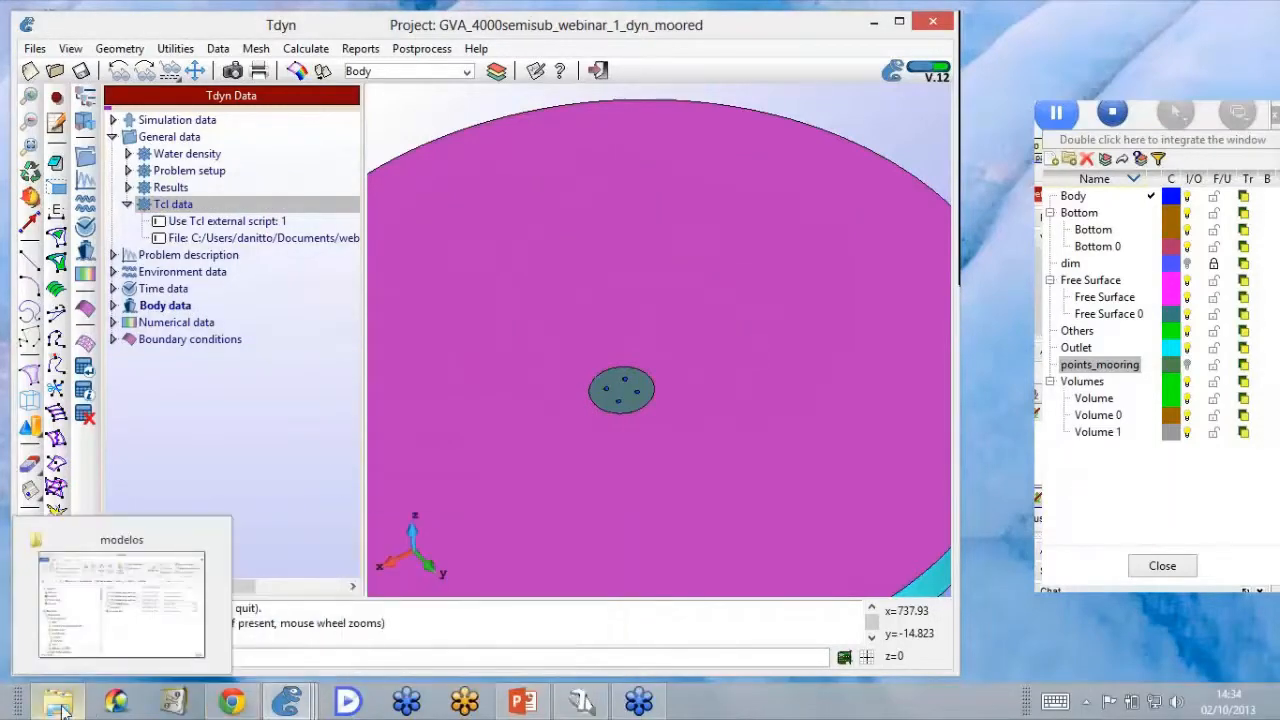
{"action": "left_click", "coordinate": [582, 706]}
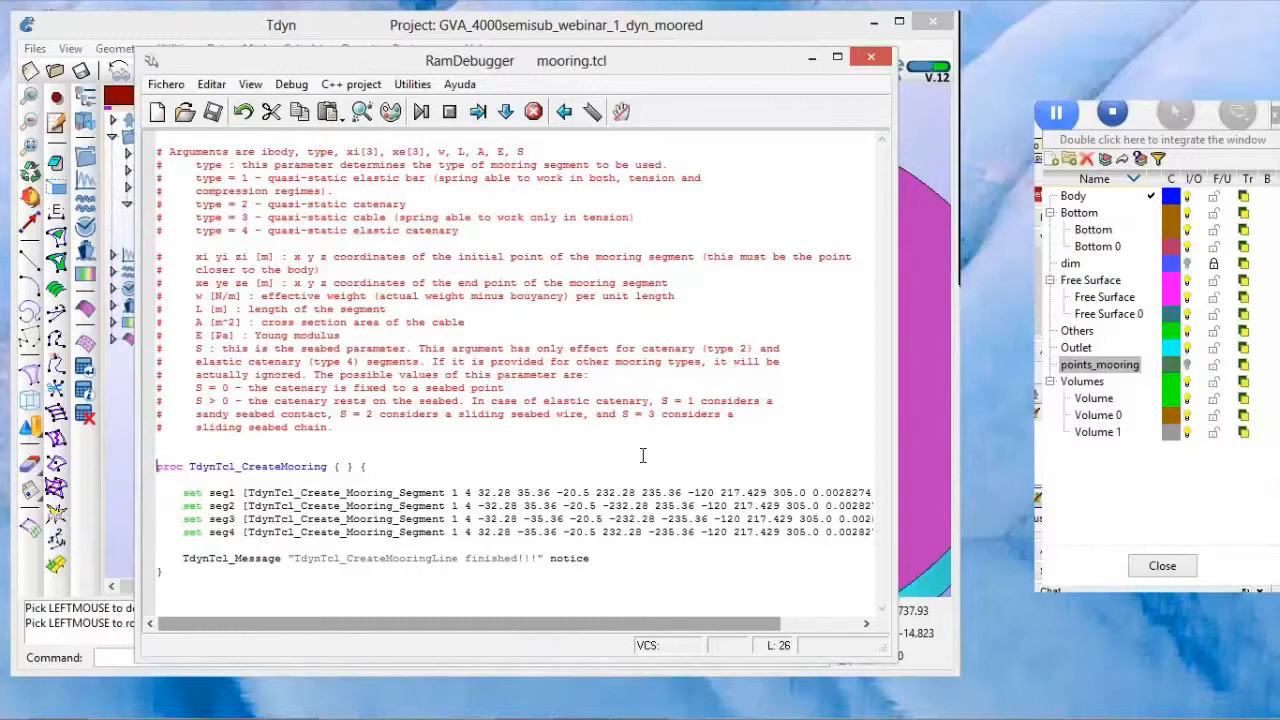
Step: Review the comments describing the mooring segment arguments and the body of the TdynTcl_CreateMooring procedure
{"action": "left_click_drag", "start_coordinate": [335, 427], "coordinate": [152, 148]}
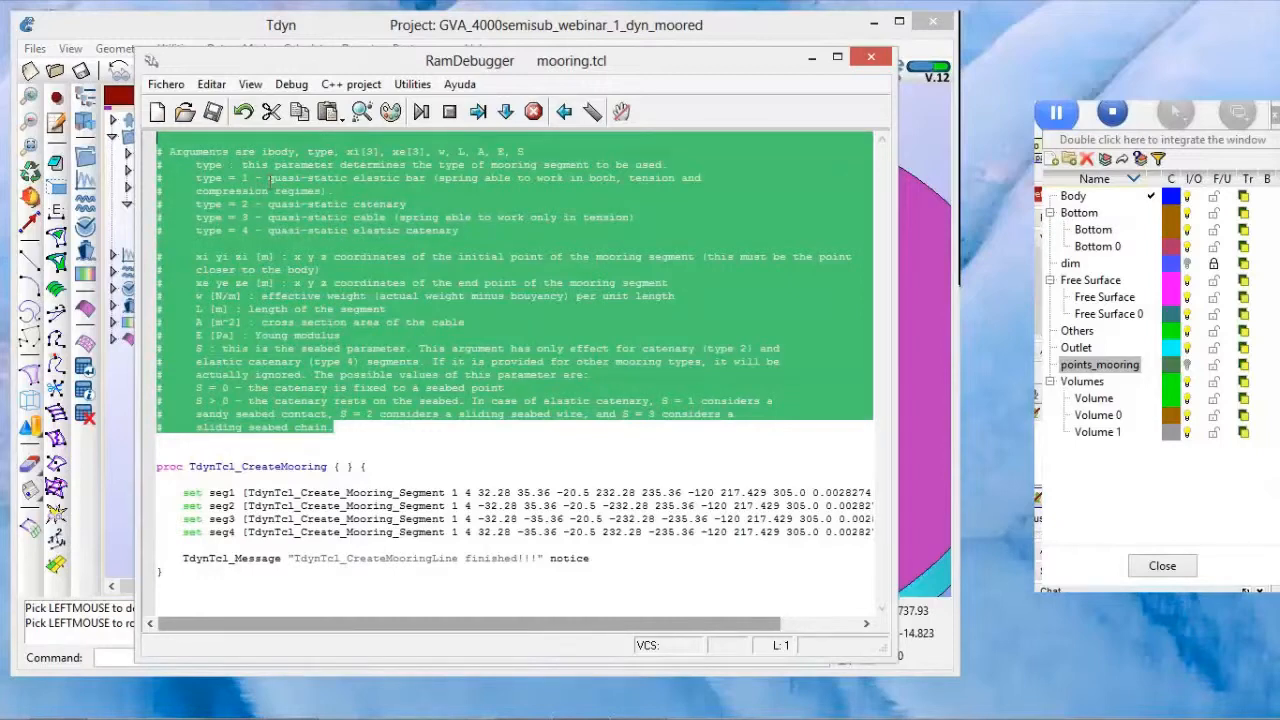
{"action": "left_click", "coordinate": [268, 178]}
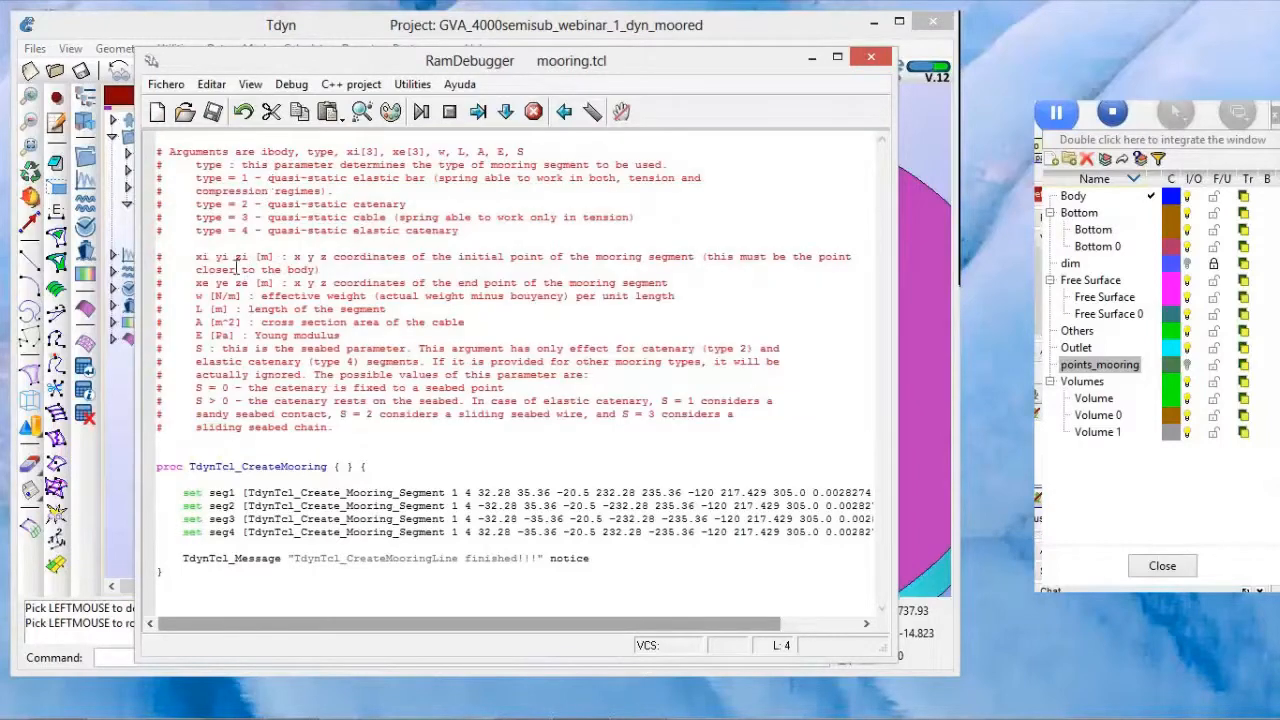
{"action": "left_click", "coordinate": [158, 467]}
{"action": "left_click_drag", "start_coordinate": [158, 467], "coordinate": [223, 558]}
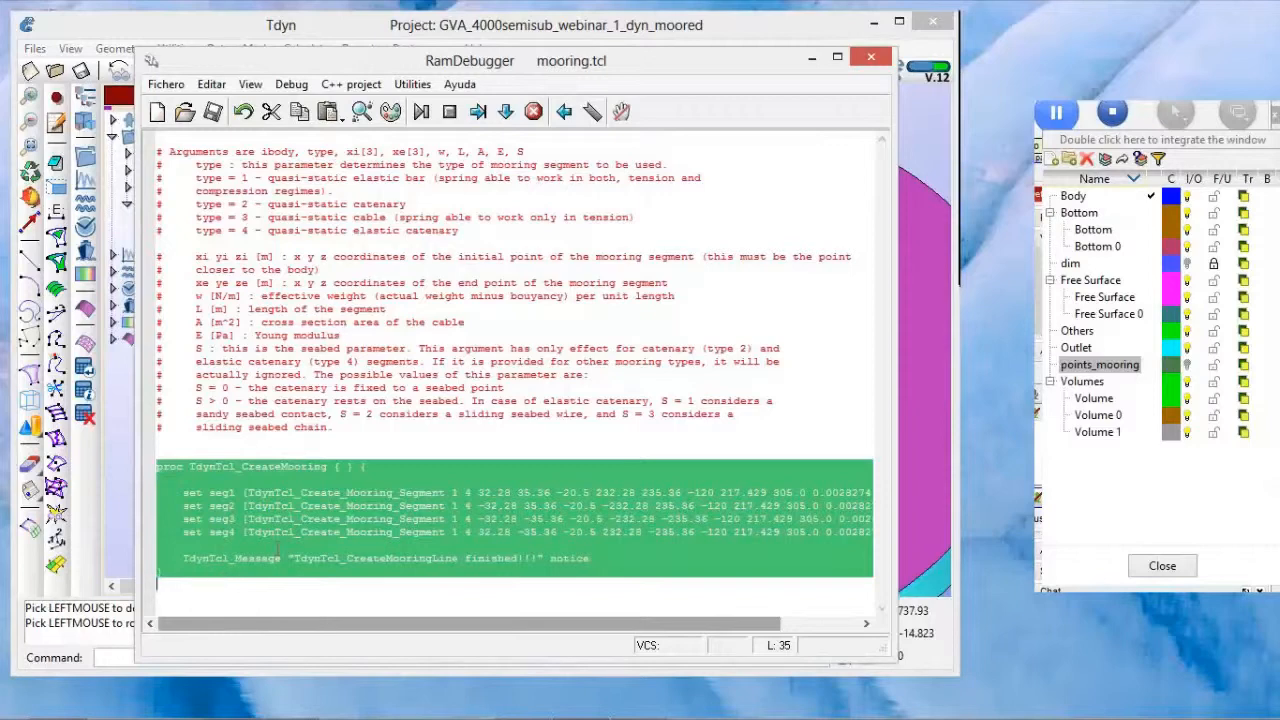
{"action": "left_click", "coordinate": [284, 533]}
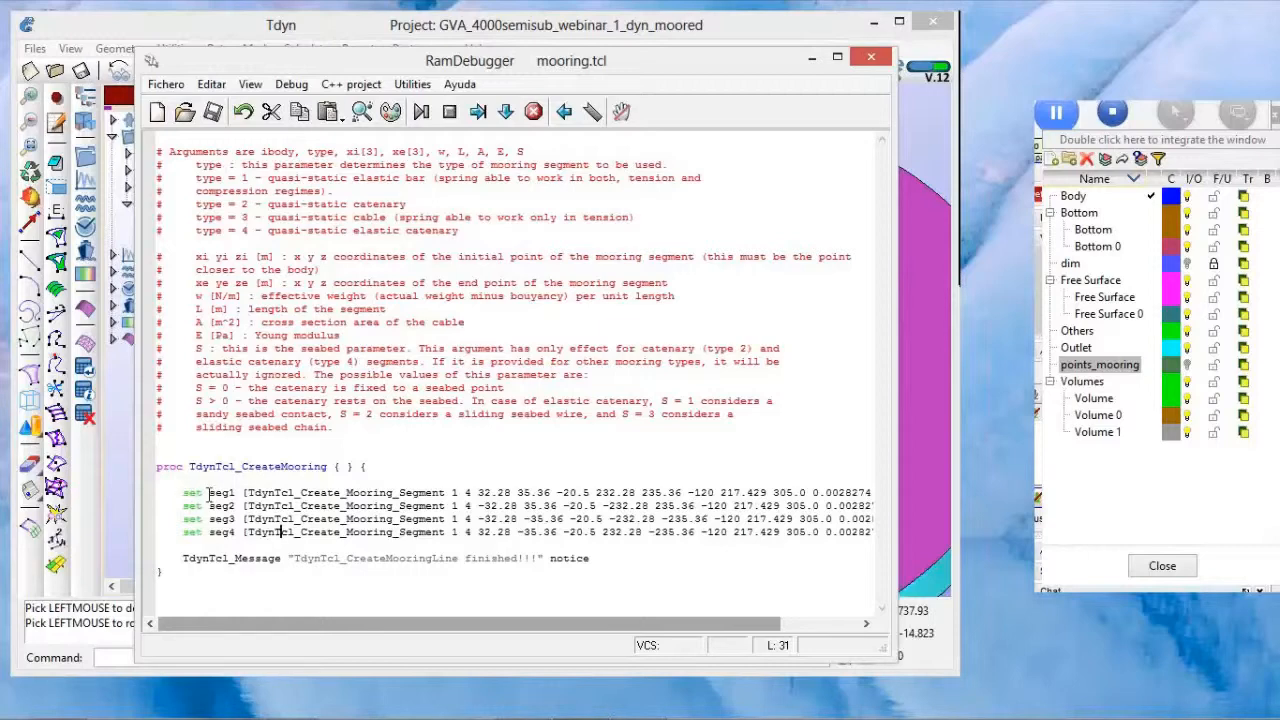
Step: Review the seg1 mooring segment definition in mooring.tcl, covering its command, type and start and end coordinates, and close the script
{"action": "left_click_drag", "start_coordinate": [210, 492], "coordinate": [237, 492]}
{"action": "left_click_drag", "start_coordinate": [325, 624], "coordinate": [367, 624]}
{"action": "double_click", "coordinate": [318, 493]}
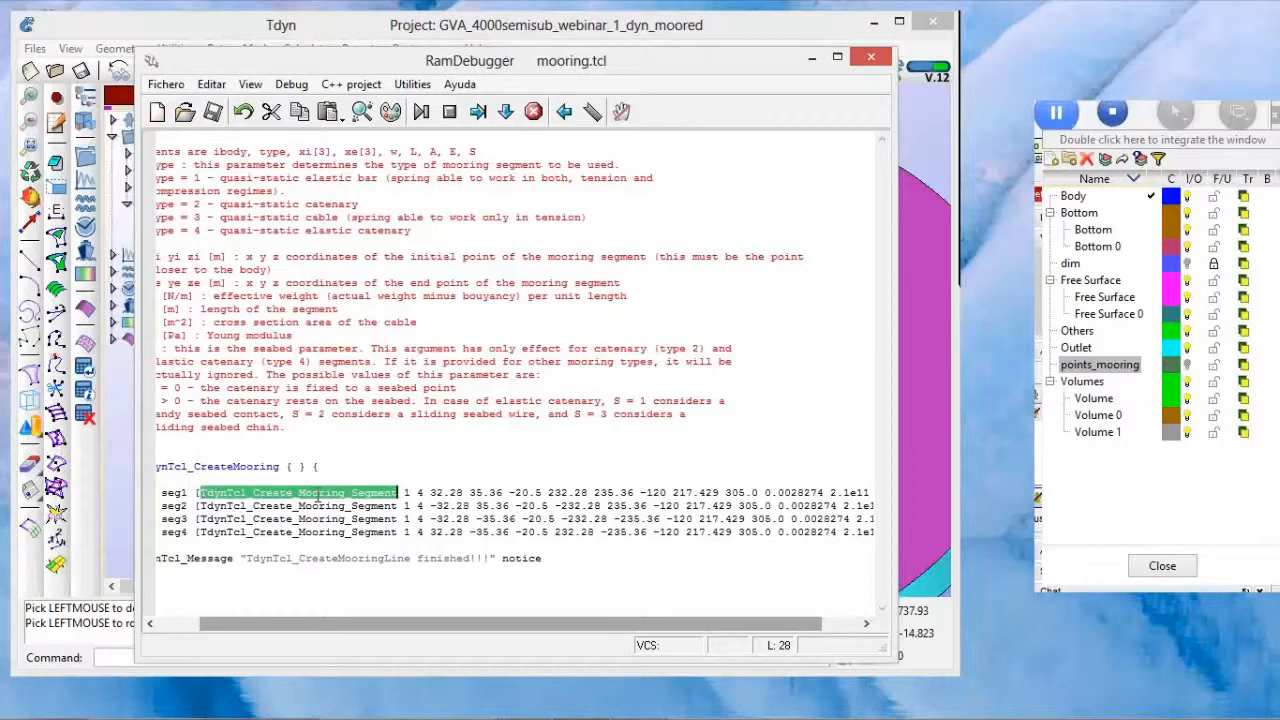
{"action": "left_click", "coordinate": [418, 492]}
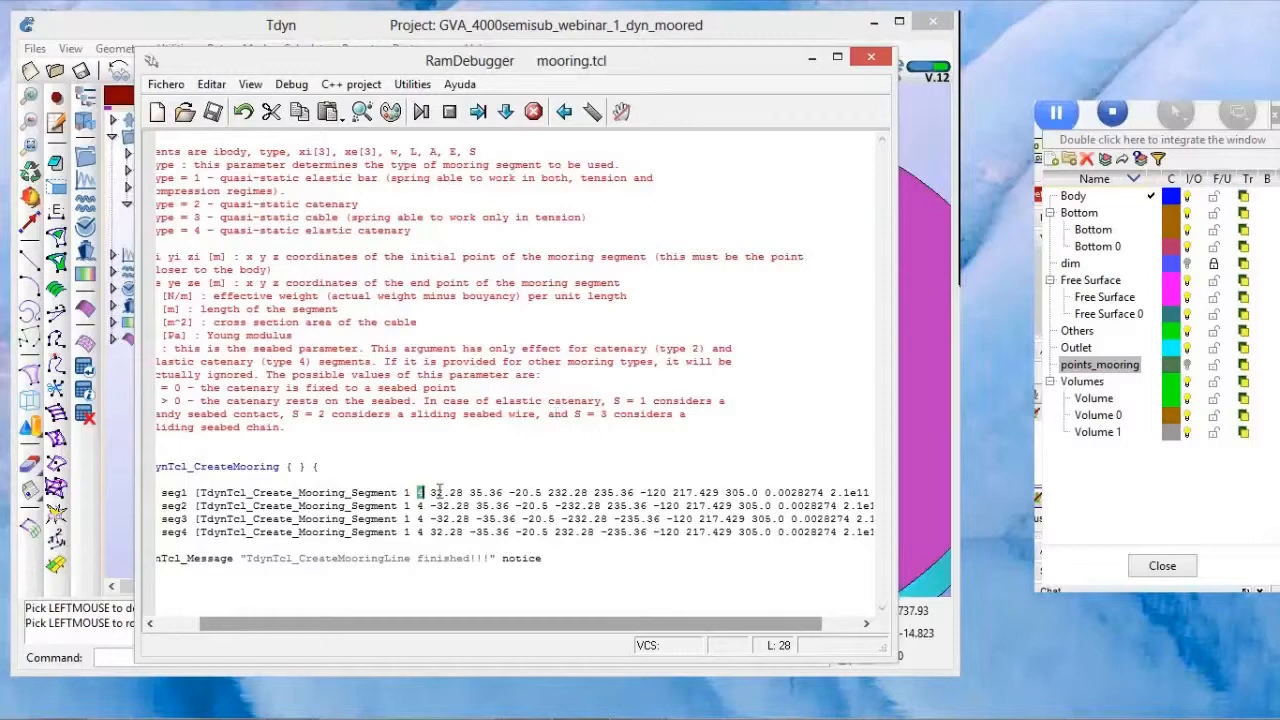
{"action": "left_click_drag", "start_coordinate": [431, 493], "coordinate": [669, 492]}
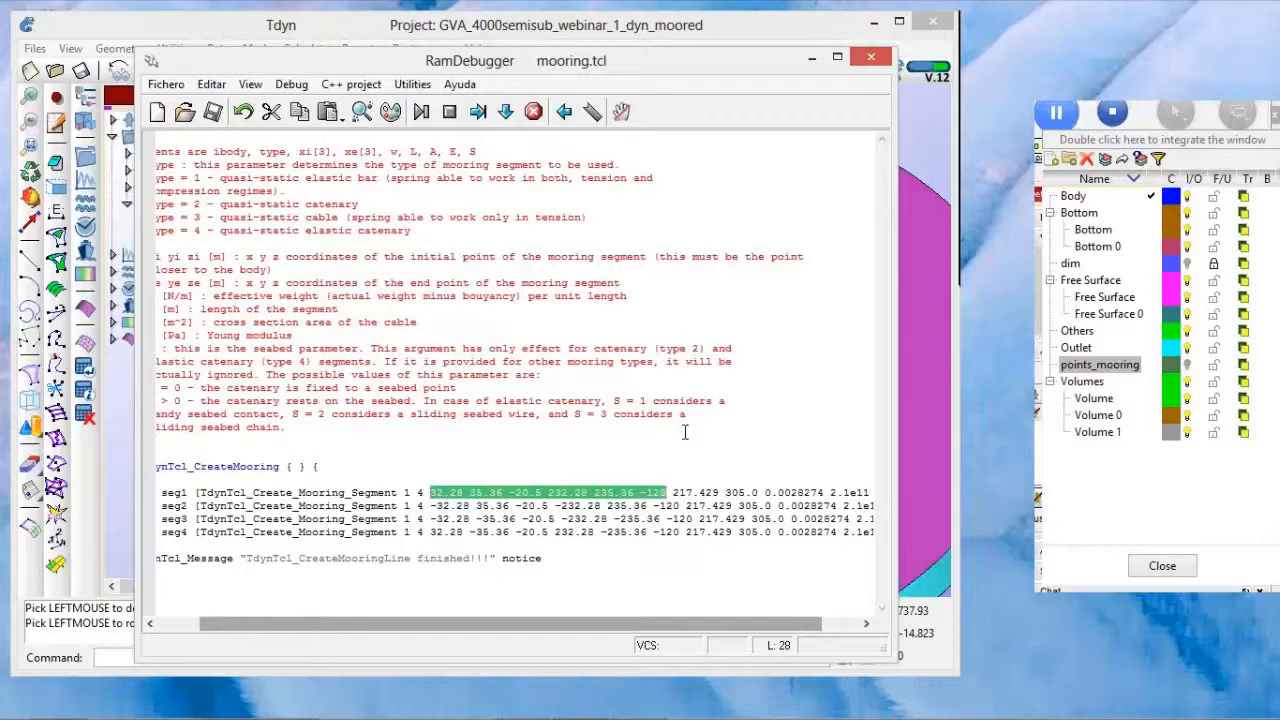
{"action": "left_click", "coordinate": [556, 472]}
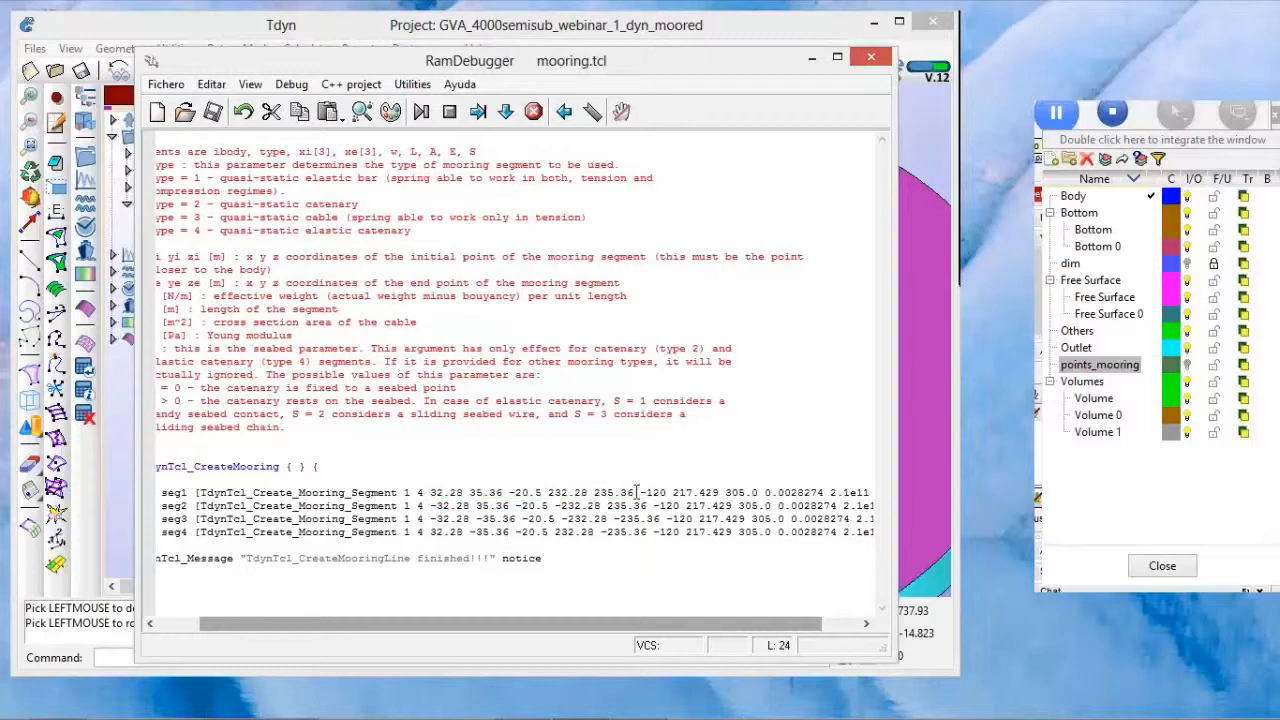
{"action": "left_click_drag", "start_coordinate": [633, 492], "coordinate": [668, 492]}
{"action": "left_click", "coordinate": [686, 458]}
{"action": "left_click_drag", "start_coordinate": [568, 625], "coordinate": [526, 625]}
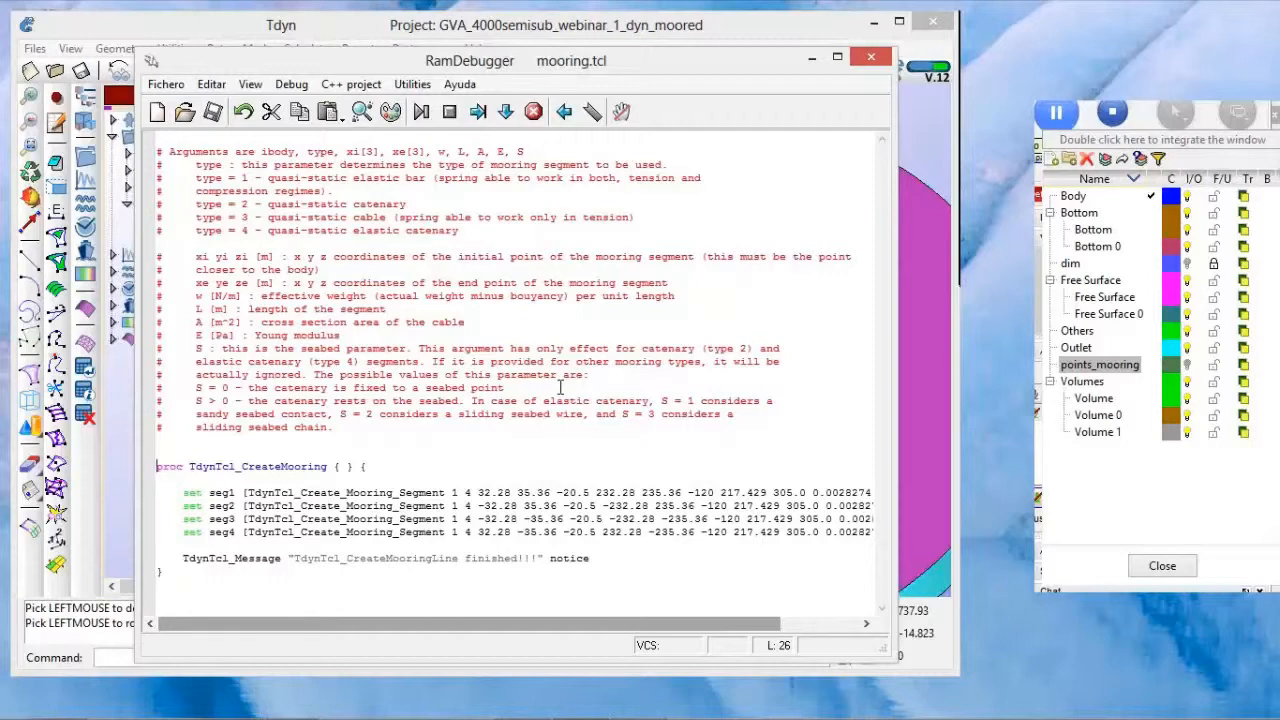
{"action": "left_click", "coordinate": [871, 63]}
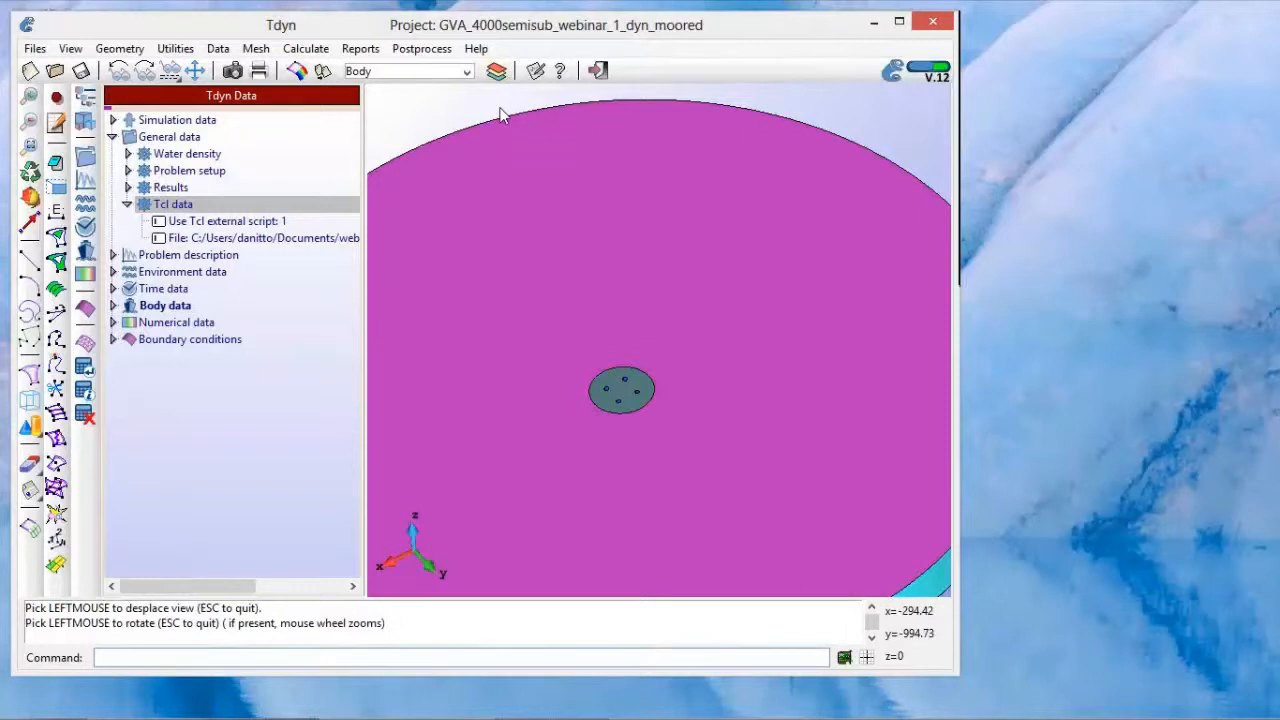
Step: Bring the Layers window over the model, turn on the points_mooring layer and close the window
{"action": "left_click", "coordinate": [494, 72]}
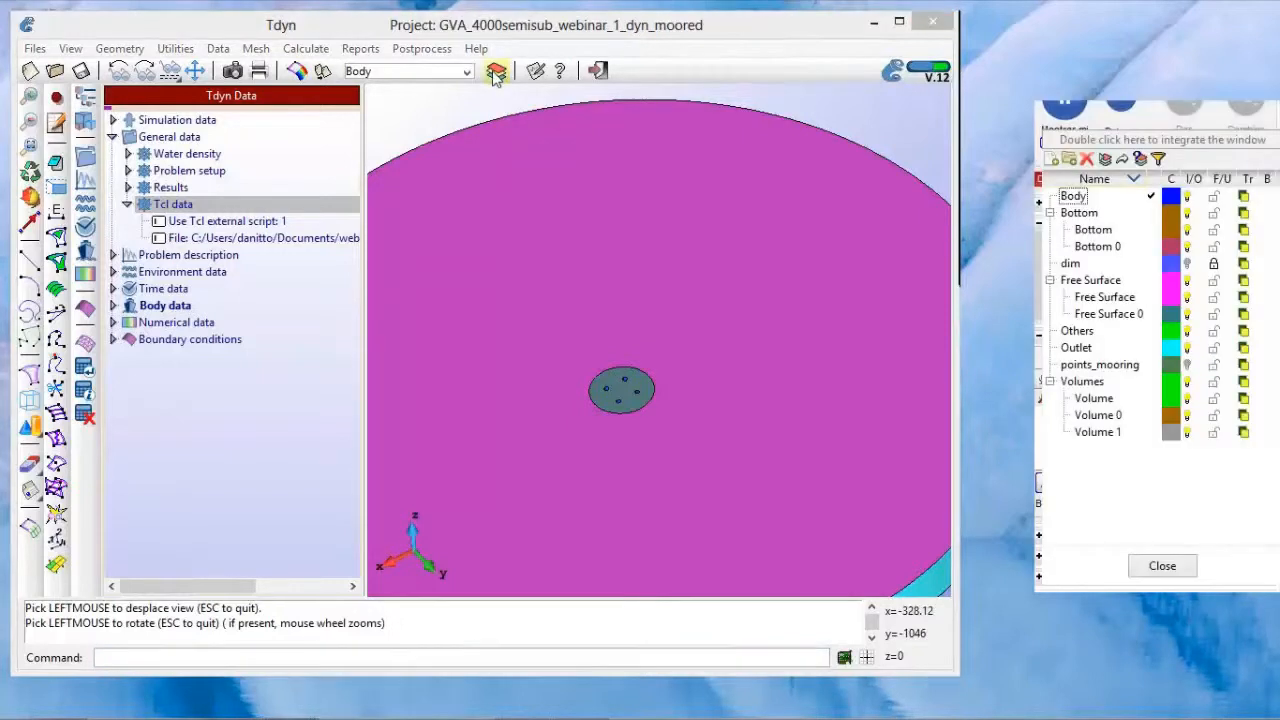
{"action": "left_click_drag", "start_coordinate": [697, 31], "coordinate": [699, 32]}
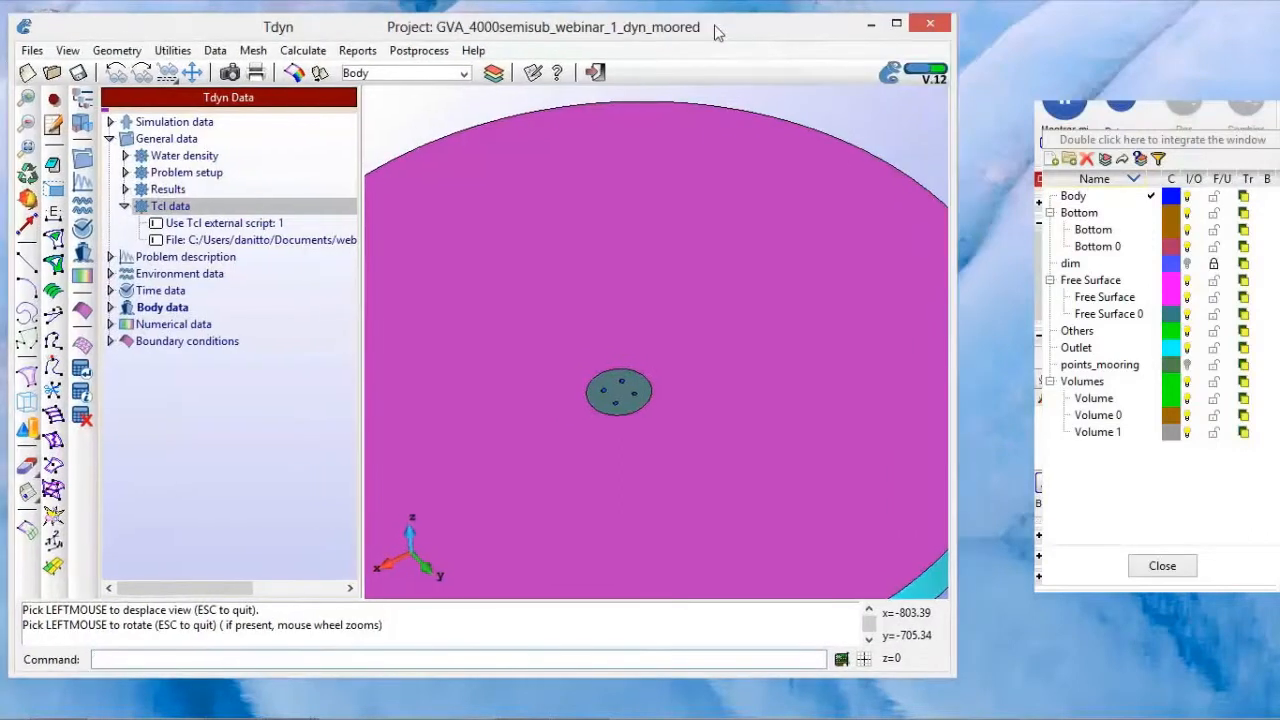
{"action": "left_click", "coordinate": [1120, 38]}
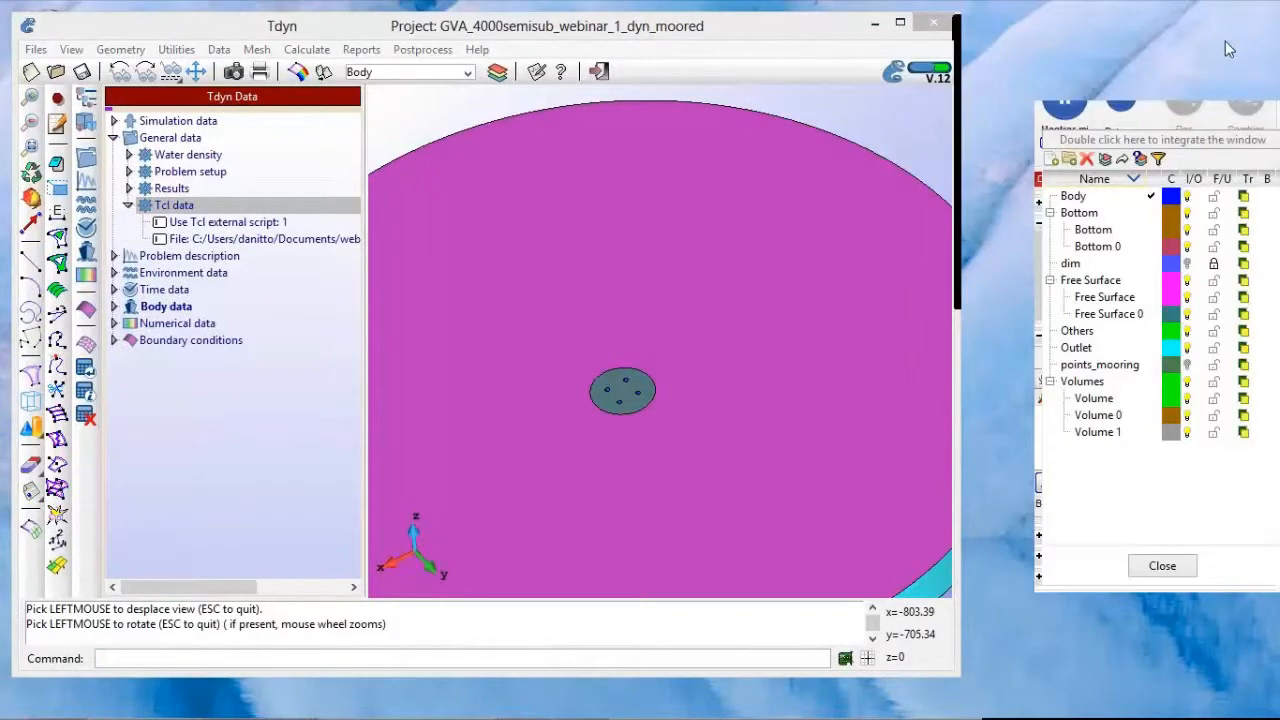
{"action": "left_click_drag", "start_coordinate": [1234, 117], "coordinate": [591, 96]}
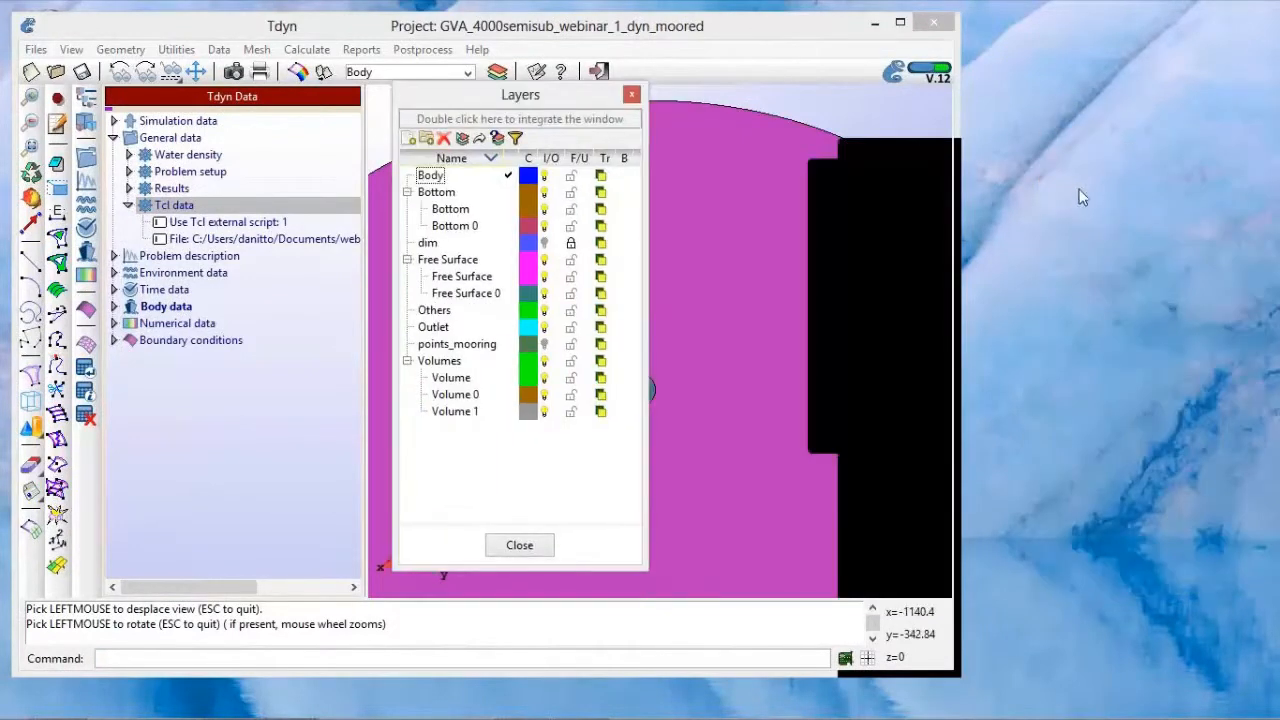
{"action": "left_click", "coordinate": [1162, 127]}
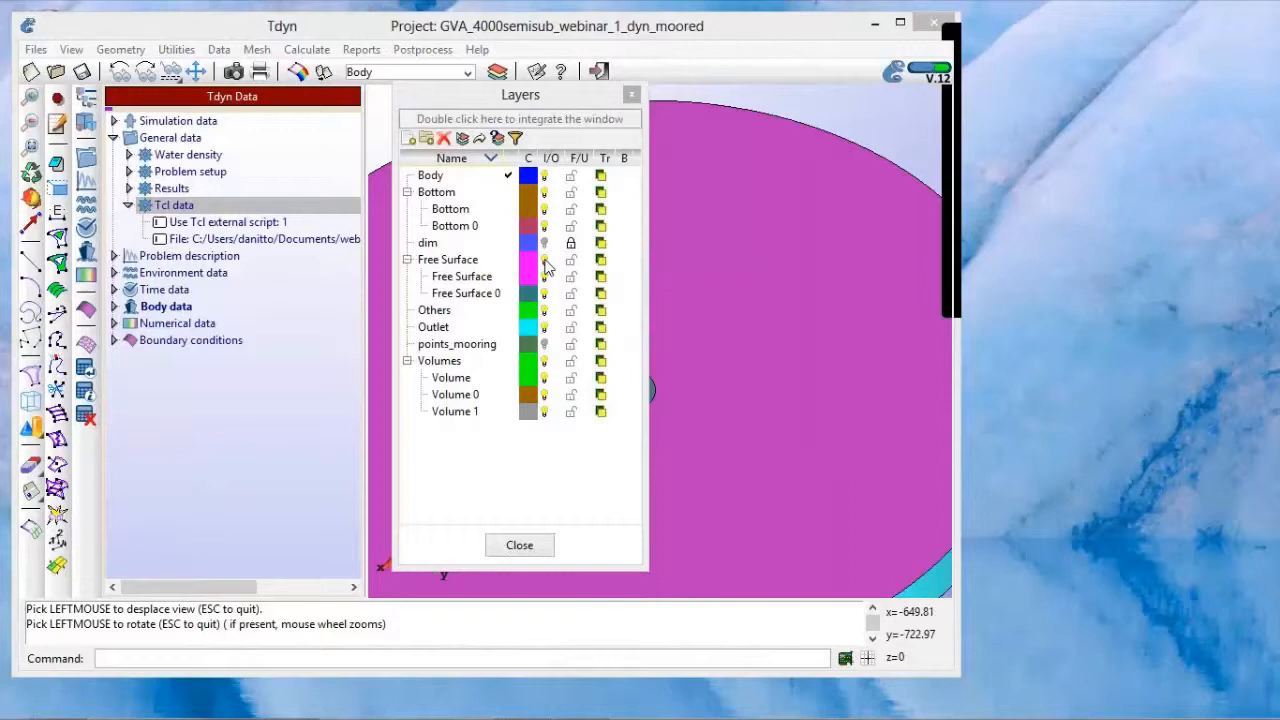
{"action": "left_click", "coordinate": [544, 344]}
{"action": "left_click", "coordinate": [519, 546]}
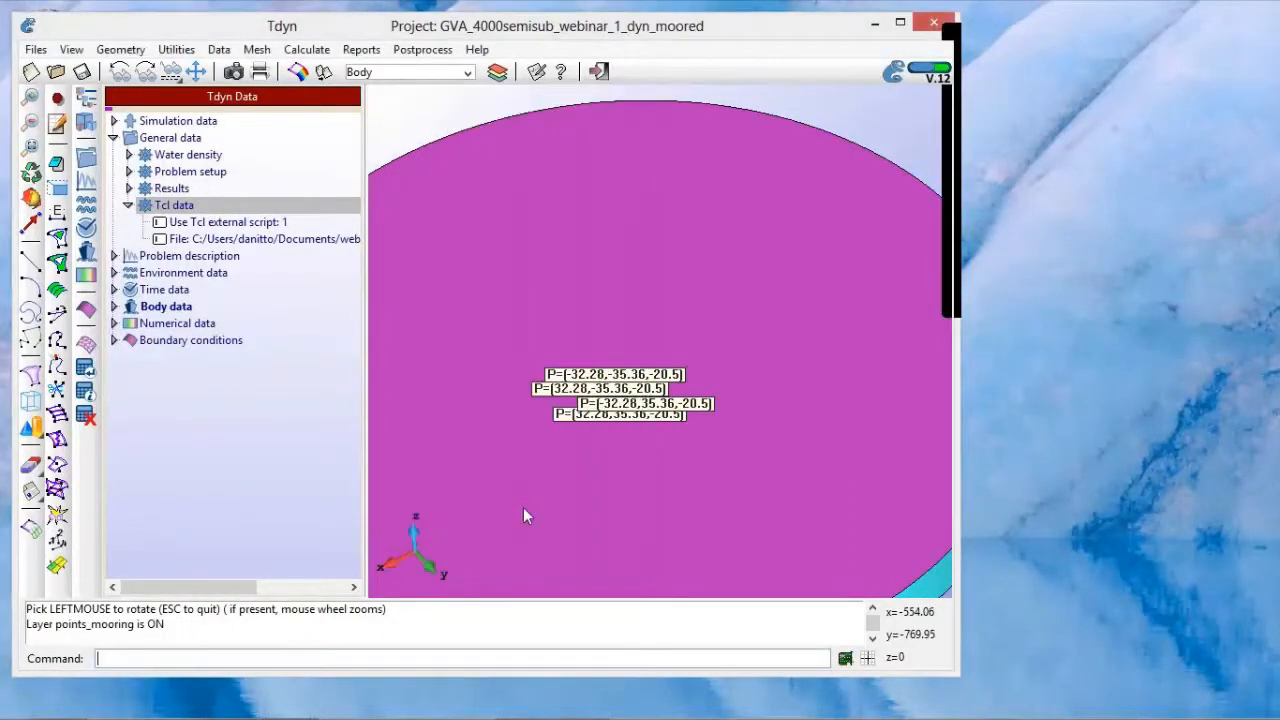
Step: Switch the model to Normal rendering and get a close view of the labelled mooring points
{"action": "right_click", "coordinate": [525, 503]}
{"action": "mouse_move", "coordinate": [572, 376]}
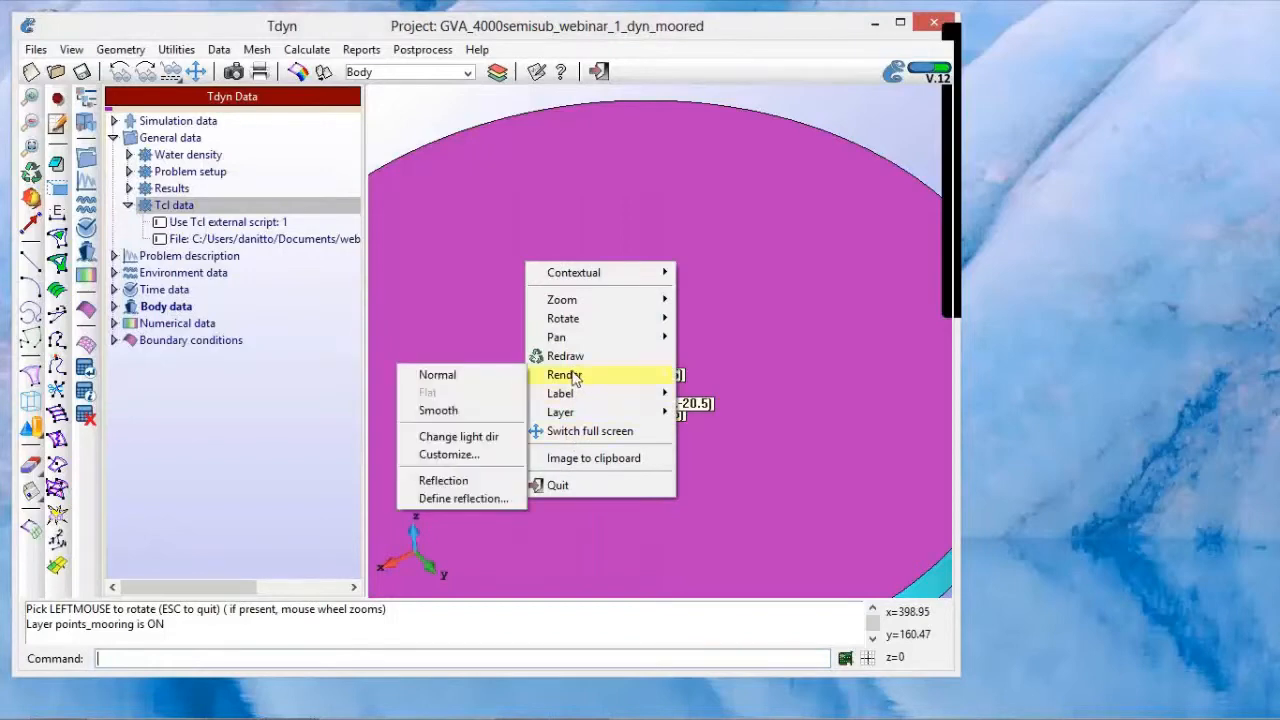
{"action": "left_click", "coordinate": [510, 376]}
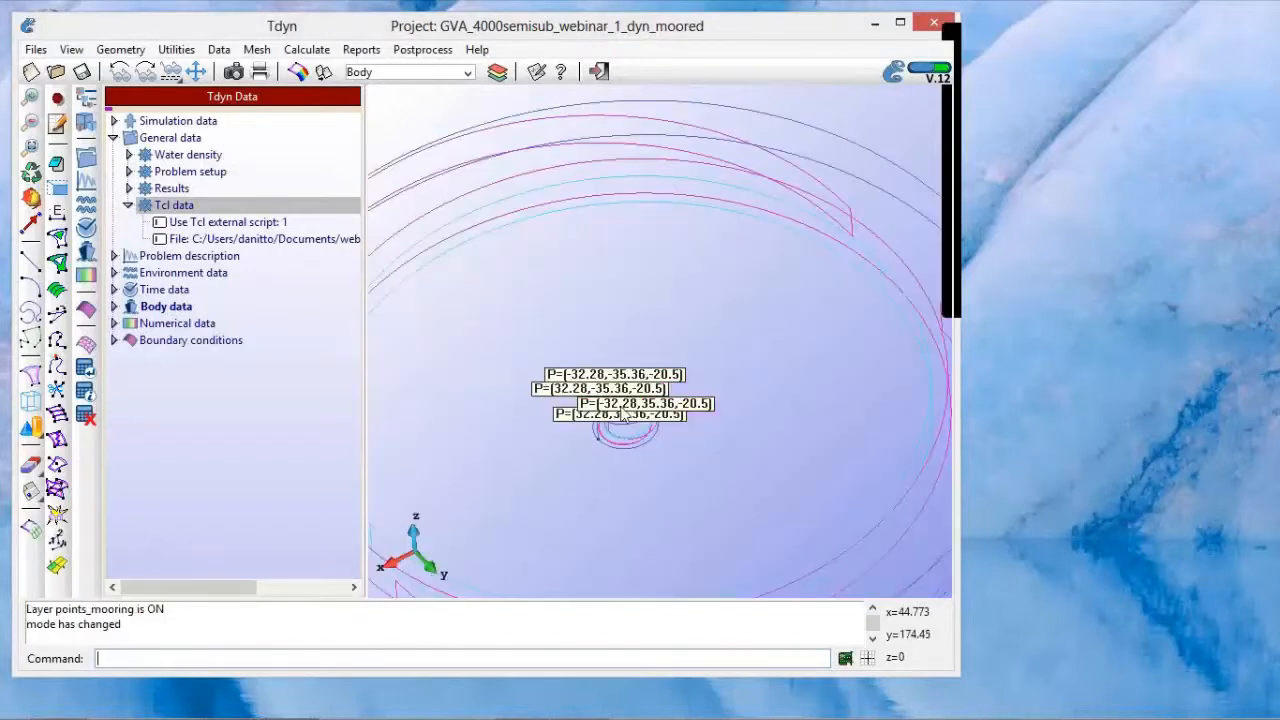
{"action": "scroll", "coordinate": [654, 446], "scroll_direction": "down", "scroll_amount": 5}
{"action": "scroll", "coordinate": [613, 410], "scroll_direction": "up", "scroll_amount": 5}
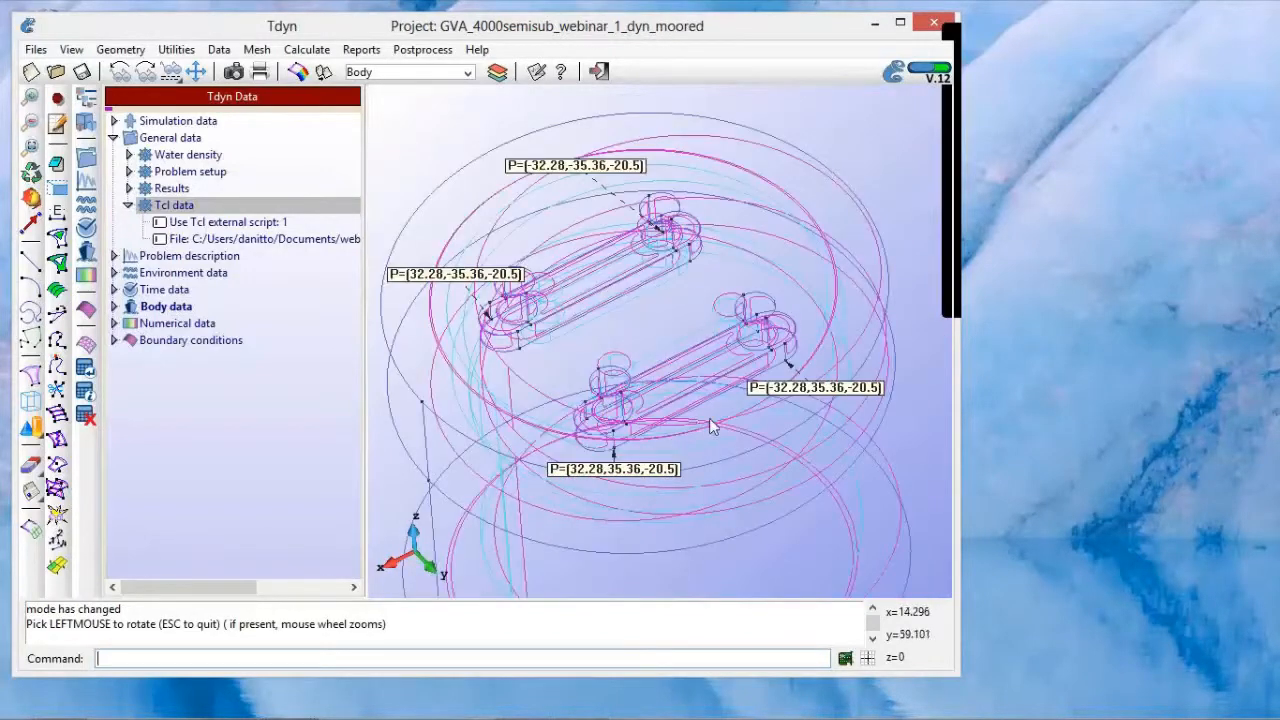
Step: Turn off the Bottom, Free Surface, Others, Outlet and Volumes layers, leaving only Body and points_mooring displayed
{"action": "left_click_drag", "start_coordinate": [728, 427], "coordinate": [670, 336]}
{"action": "left_click", "coordinate": [498, 73]}
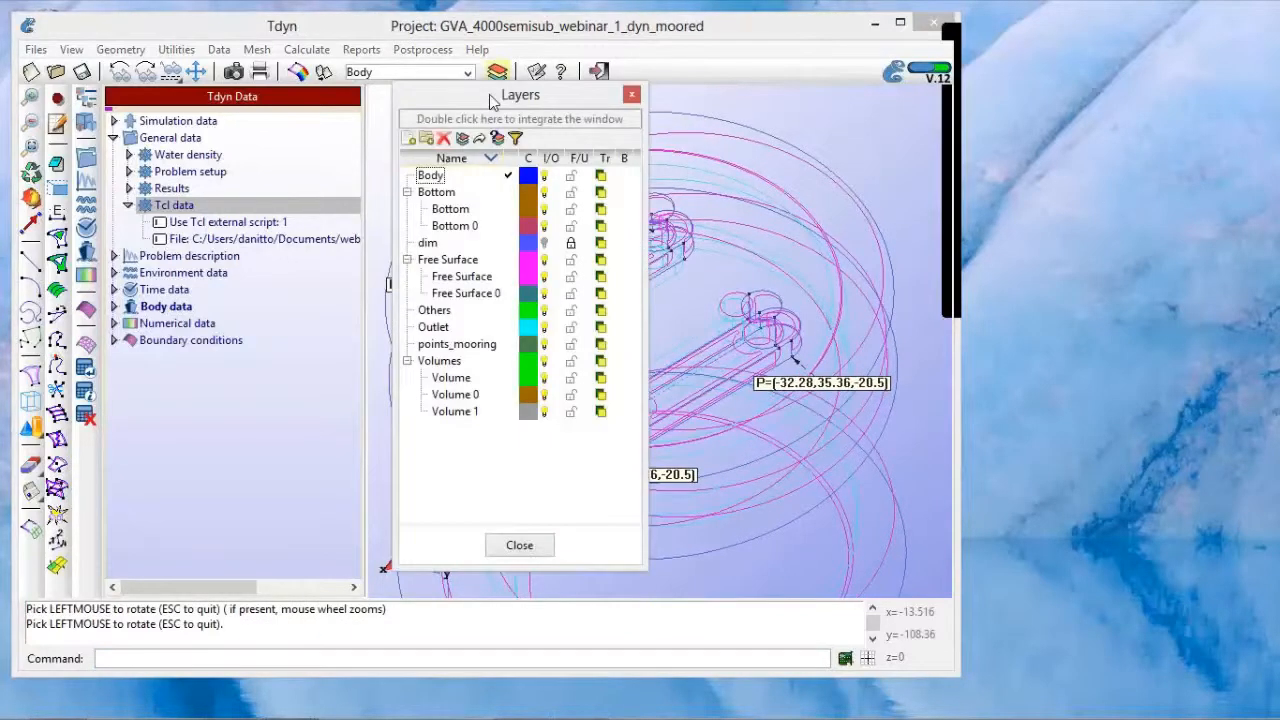
{"action": "left_click", "coordinate": [544, 193]}
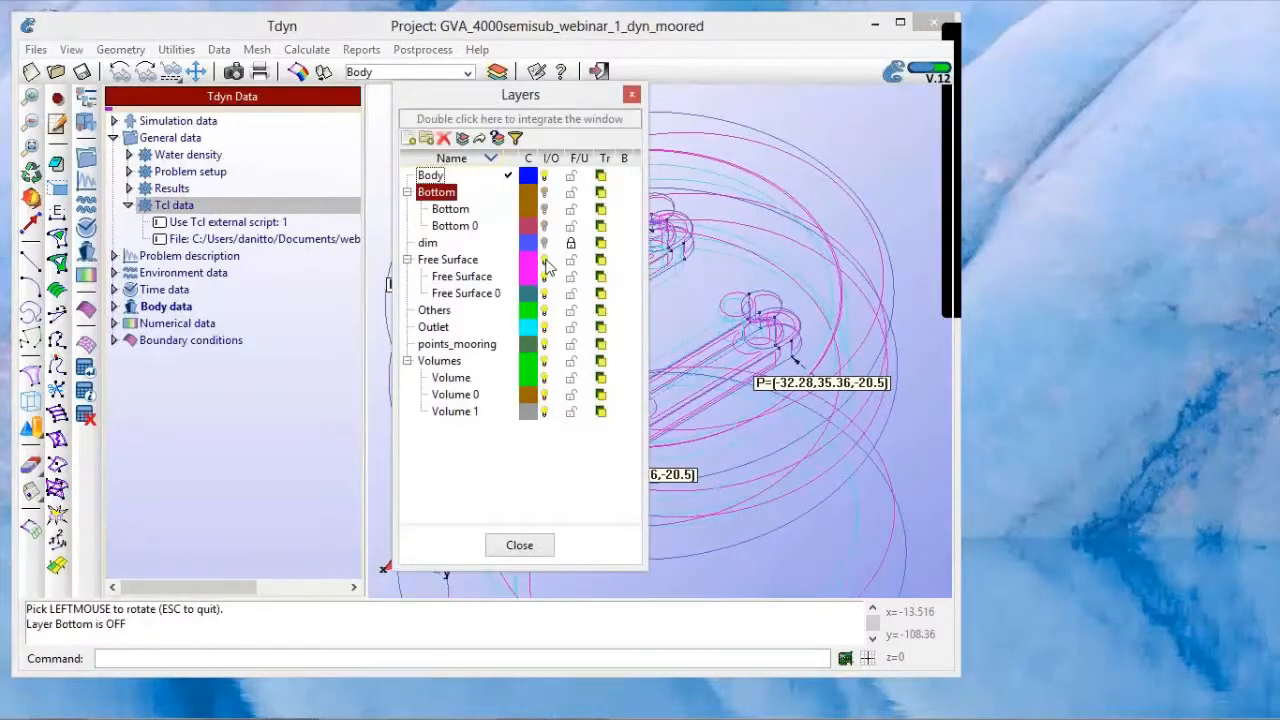
{"action": "left_click", "coordinate": [544, 260]}
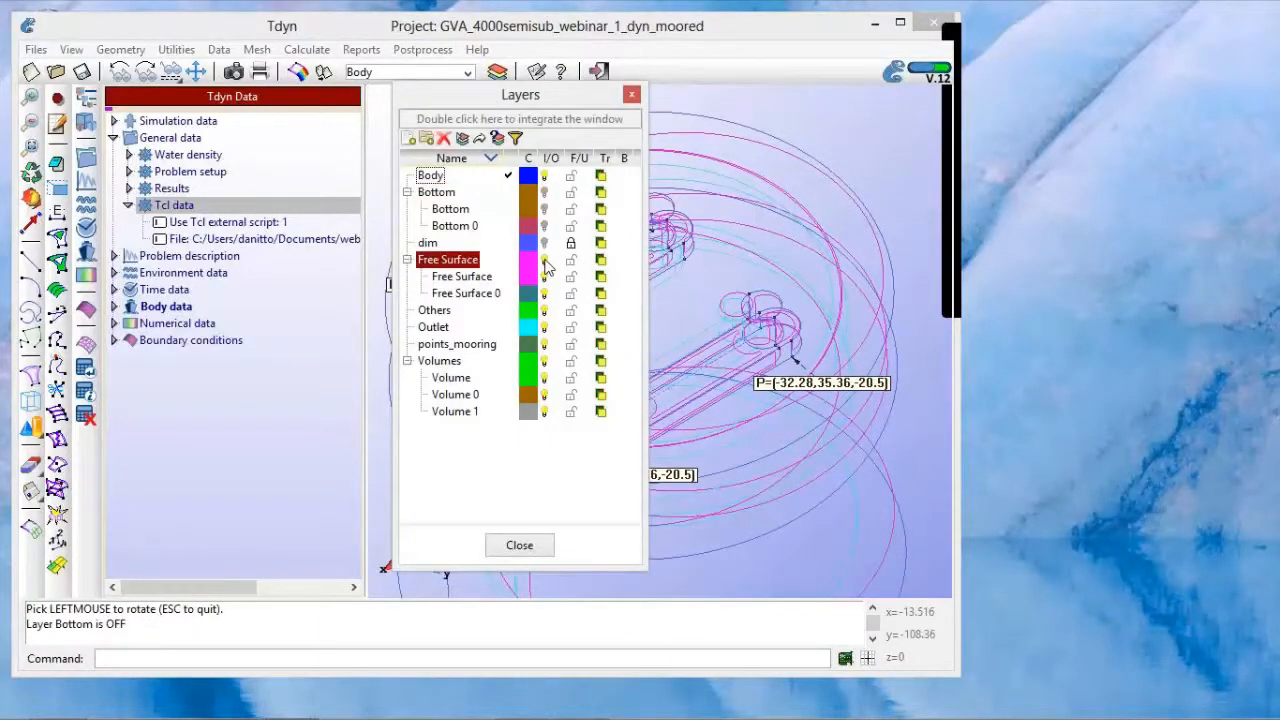
{"action": "left_click", "coordinate": [544, 312]}
{"action": "left_click", "coordinate": [544, 327]}
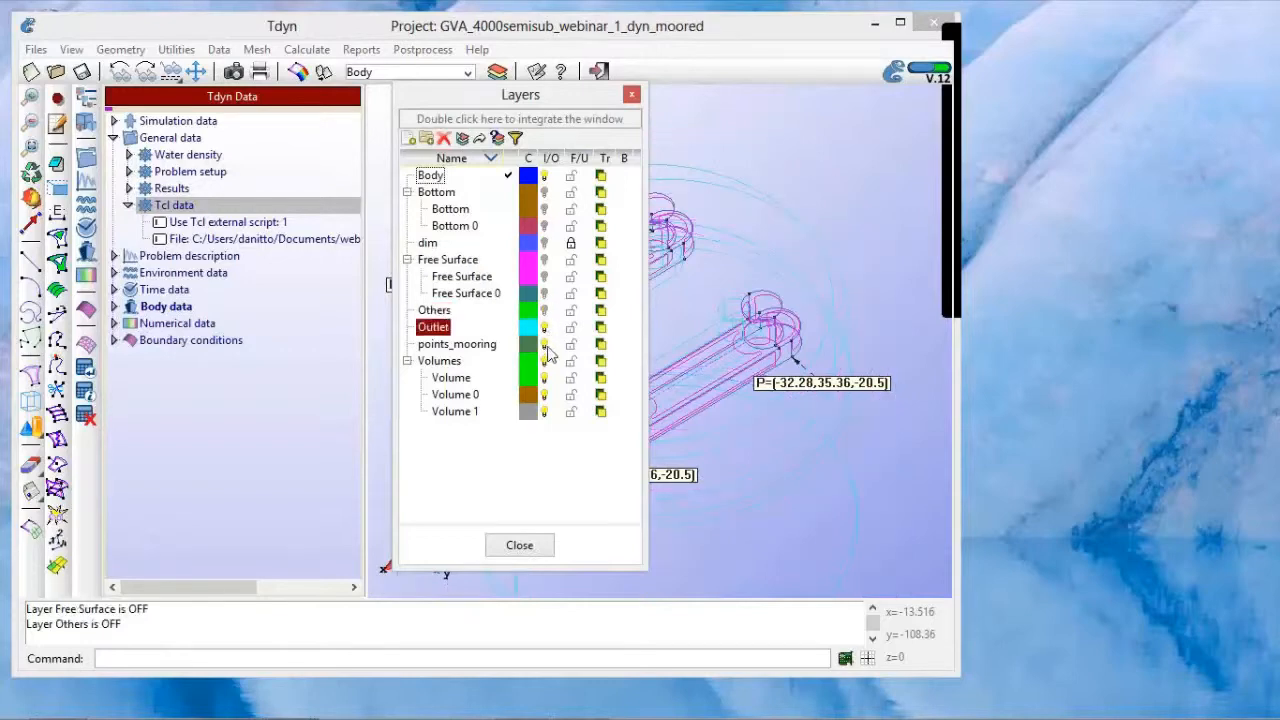
{"action": "left_click", "coordinate": [544, 361]}
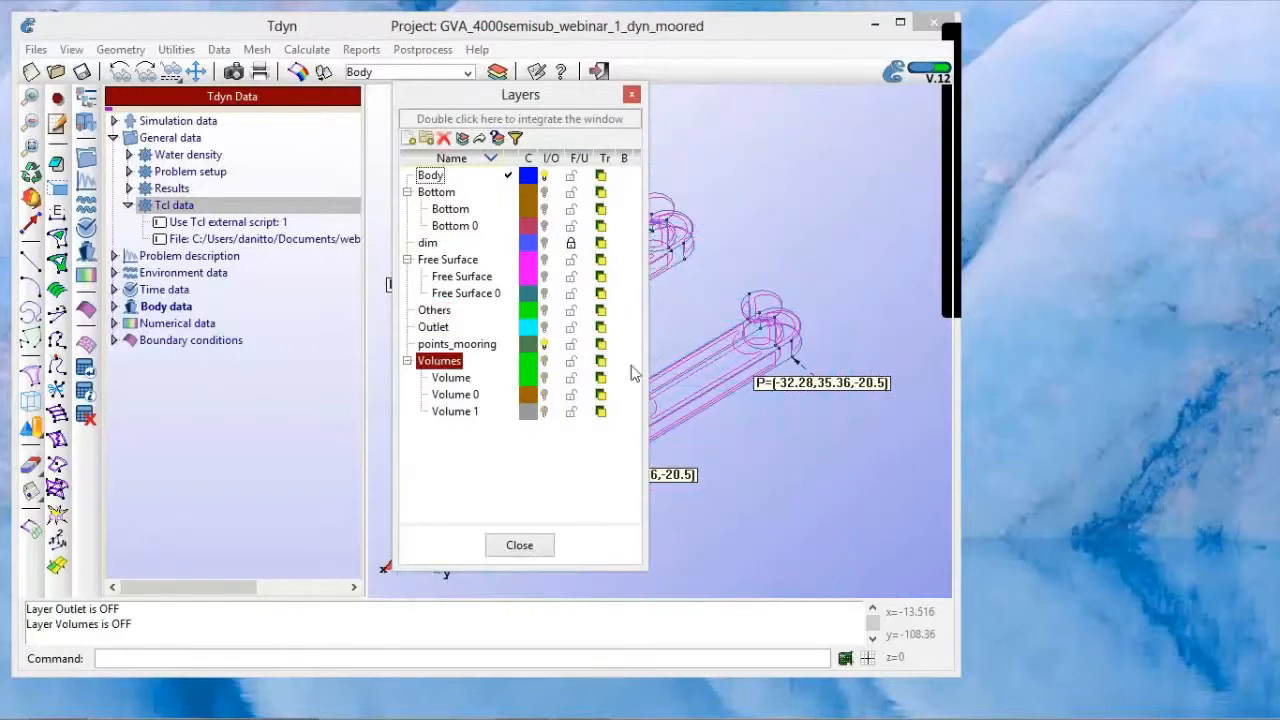
{"action": "left_click", "coordinate": [632, 94]}
Step: Examine the coordinate labels of the four mooring points on the pontoons from several angles in an enlarged model area
{"action": "left_click_drag", "start_coordinate": [640, 358], "coordinate": [643, 341], "text": "shift"}
{"action": "scroll", "coordinate": [552, 343], "scroll_direction": "up", "scroll_amount": 1}
{"action": "right_click_drag", "start_coordinate": [622, 334], "coordinate": [628, 332], "text": "shift"}
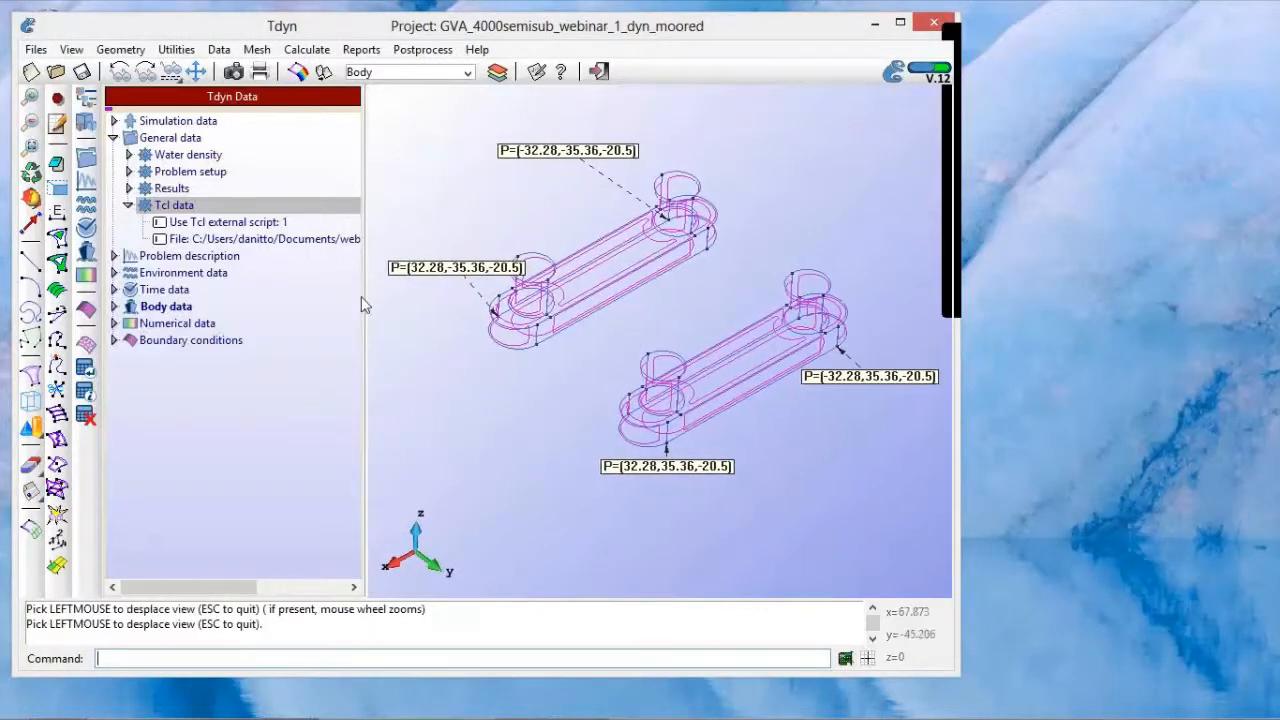
{"action": "left_click_drag", "start_coordinate": [364, 297], "coordinate": [303, 302]}
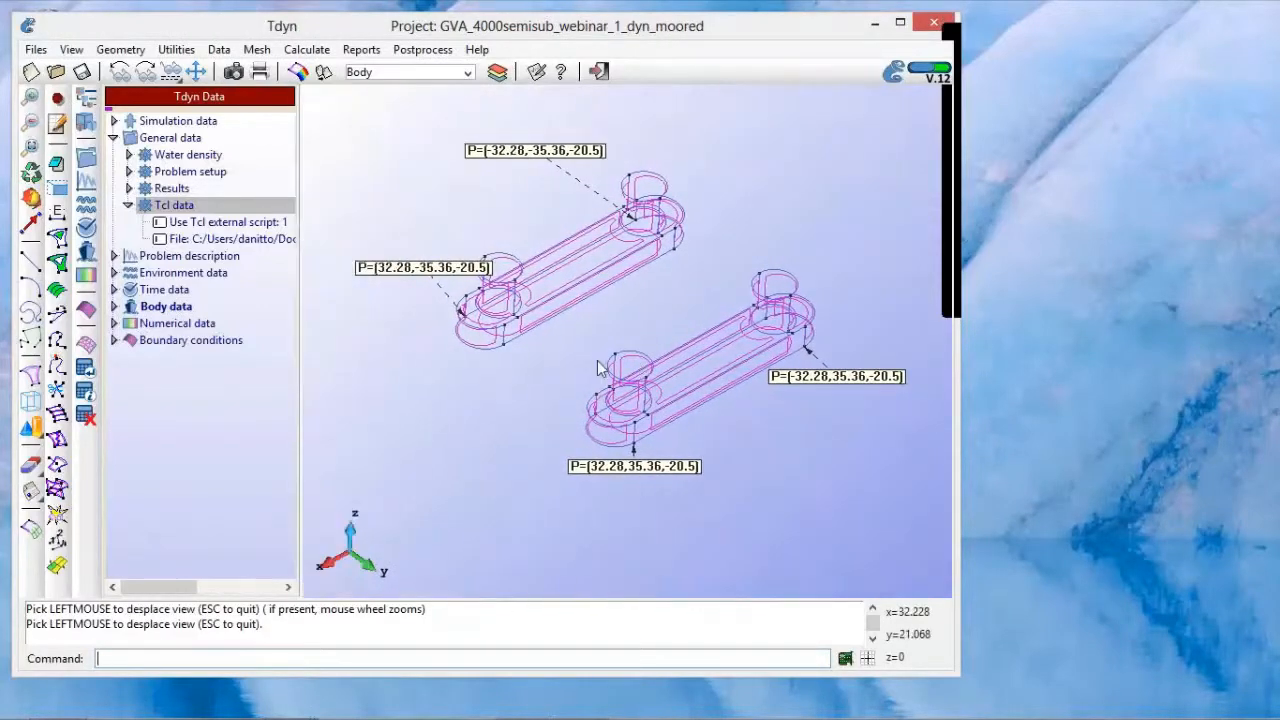
{"action": "left_click_drag", "start_coordinate": [681, 406], "coordinate": [736, 404], "text": "shift"}
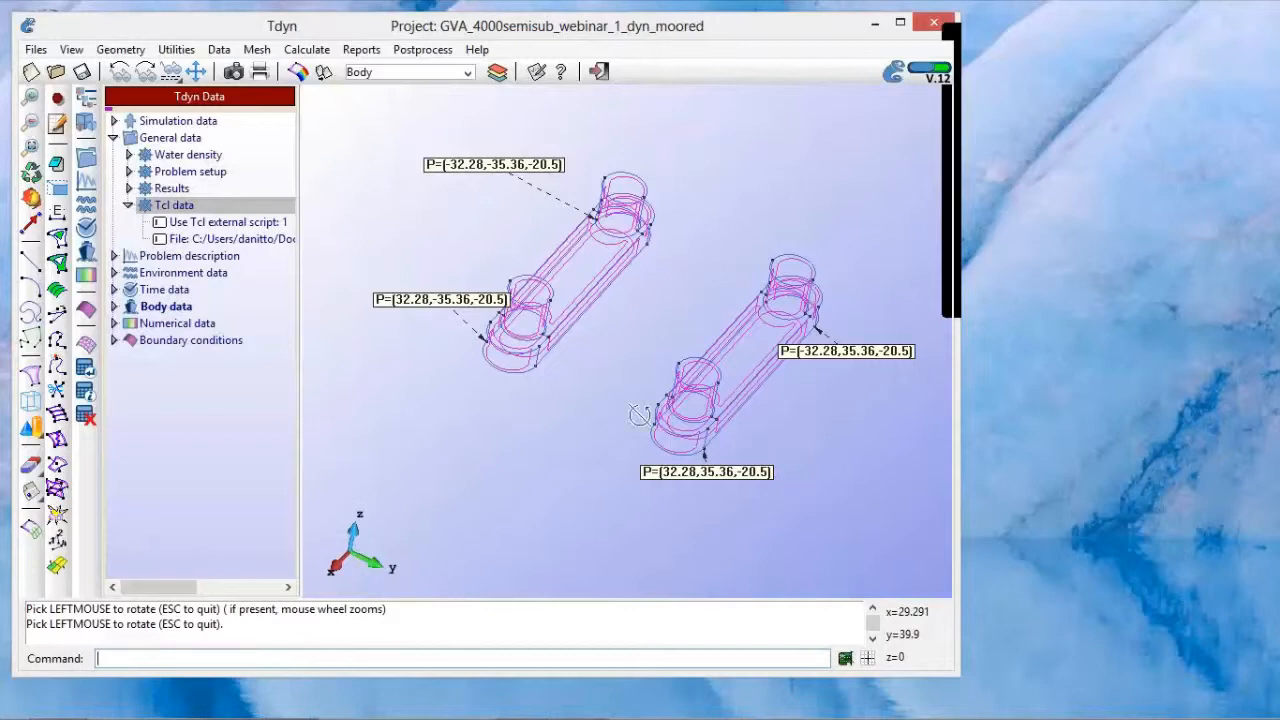
{"action": "left_click_drag", "start_coordinate": [640, 415], "coordinate": [564, 390], "text": "shift"}
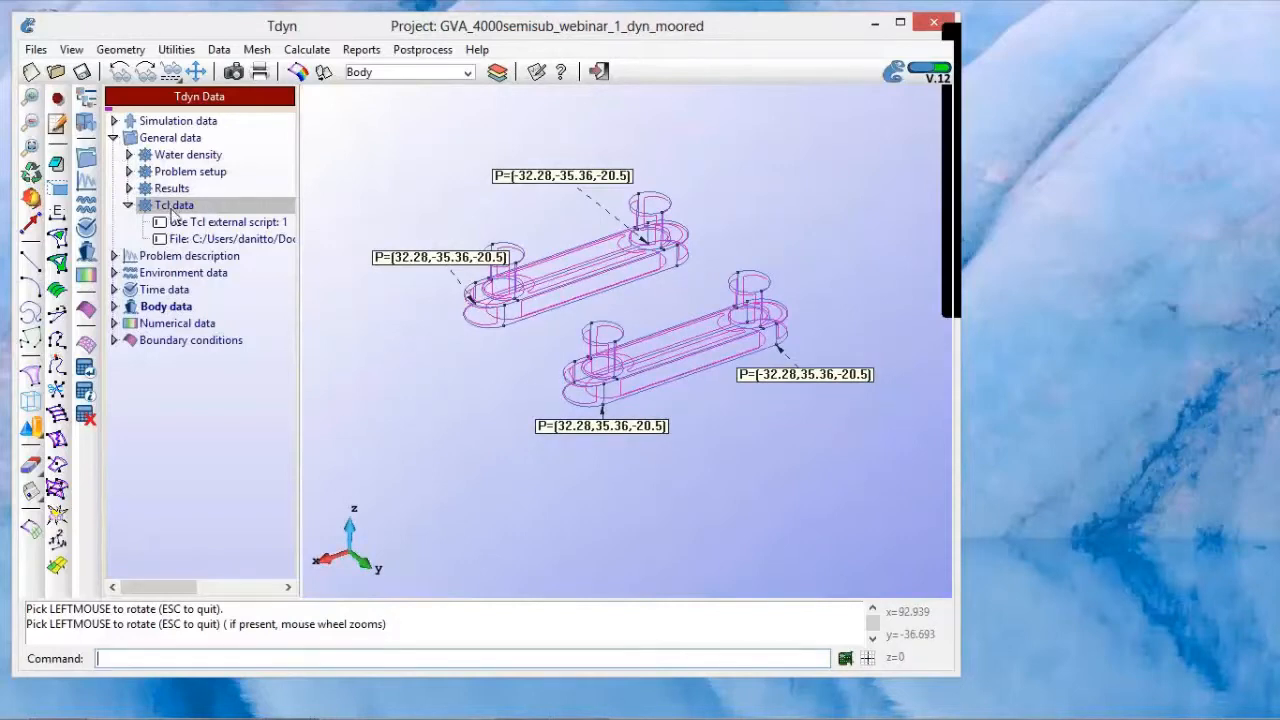
Step: Collapse the General data, switch to postprocessing and disable the animation's Repeat option
{"action": "left_click", "coordinate": [114, 138]}
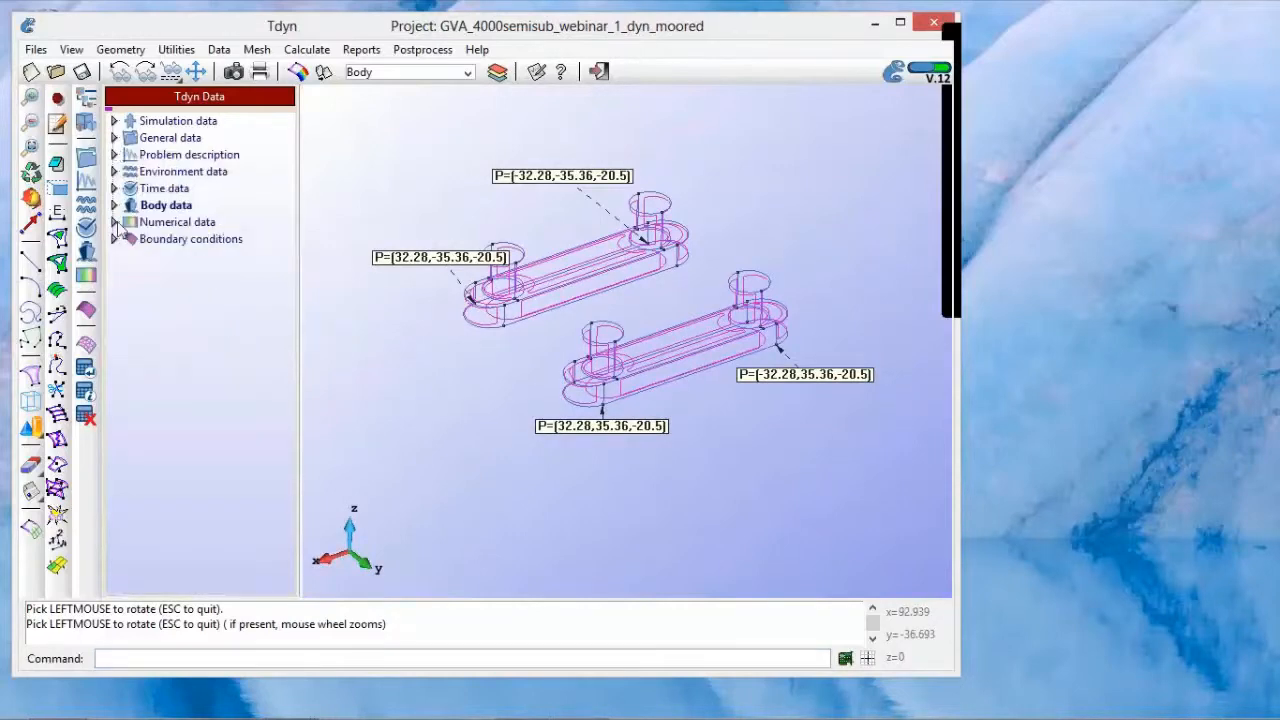
{"action": "left_click", "coordinate": [302, 80]}
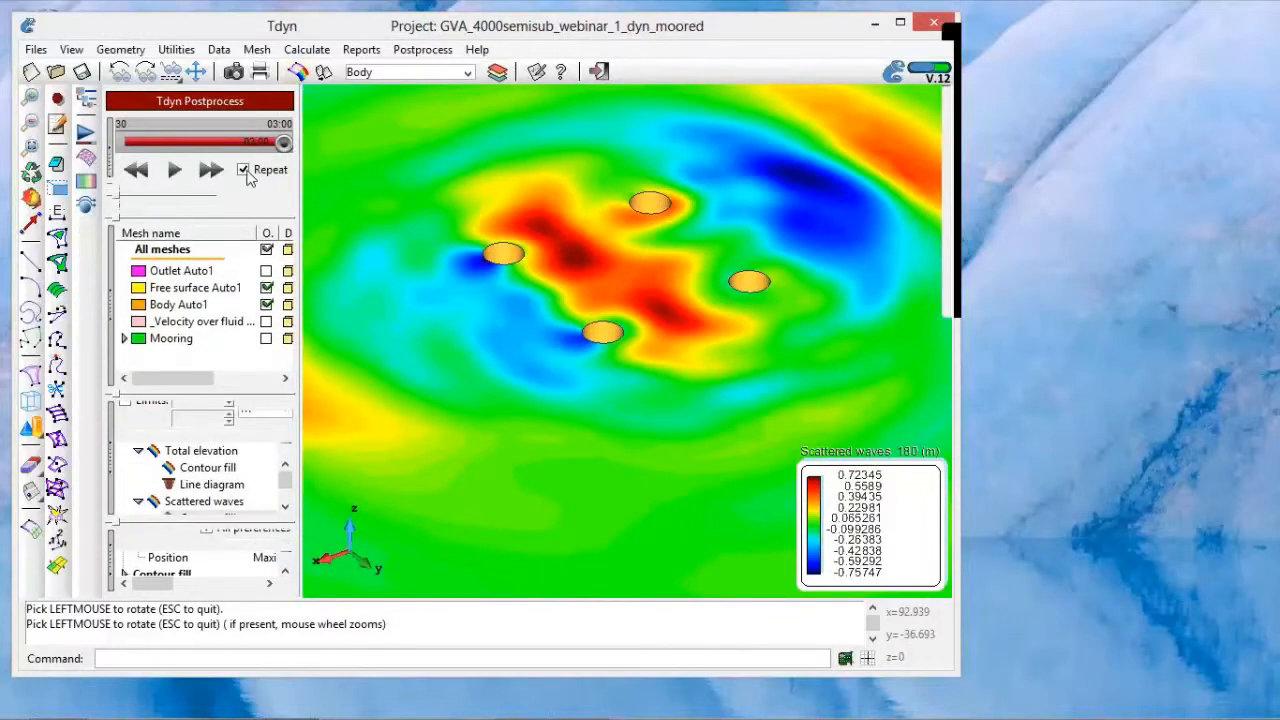
{"action": "left_click", "coordinate": [245, 171]}
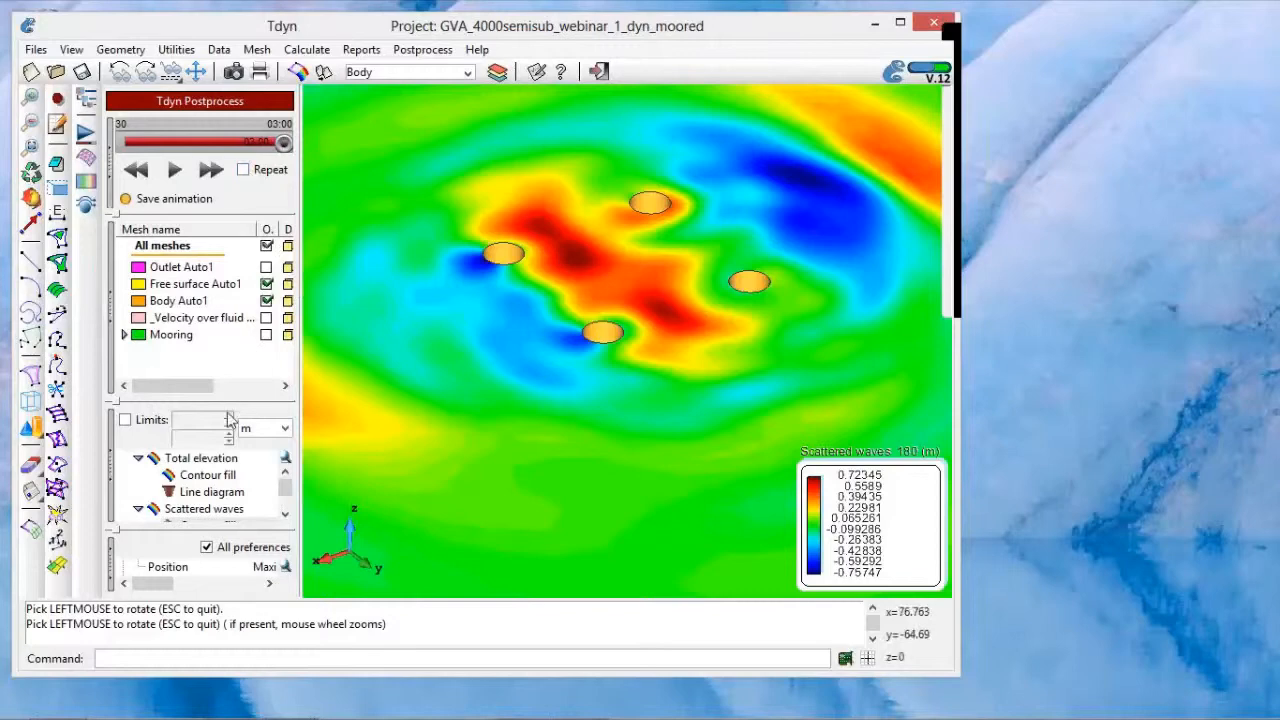
Step: Collapse the Meshes section and select the contour fill of the Scattered waves result
{"action": "left_click_drag", "start_coordinate": [225, 384], "coordinate": [229, 347]}
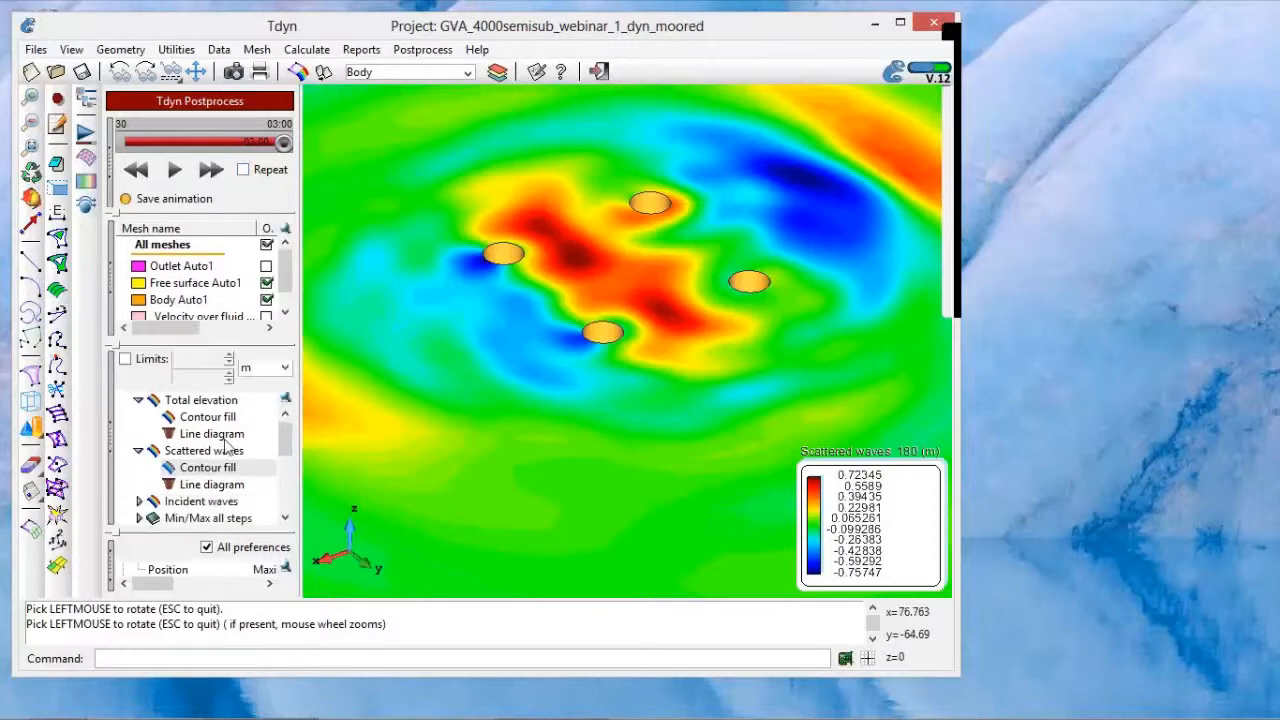
{"action": "left_click_drag", "start_coordinate": [174, 530], "coordinate": [174, 462]}
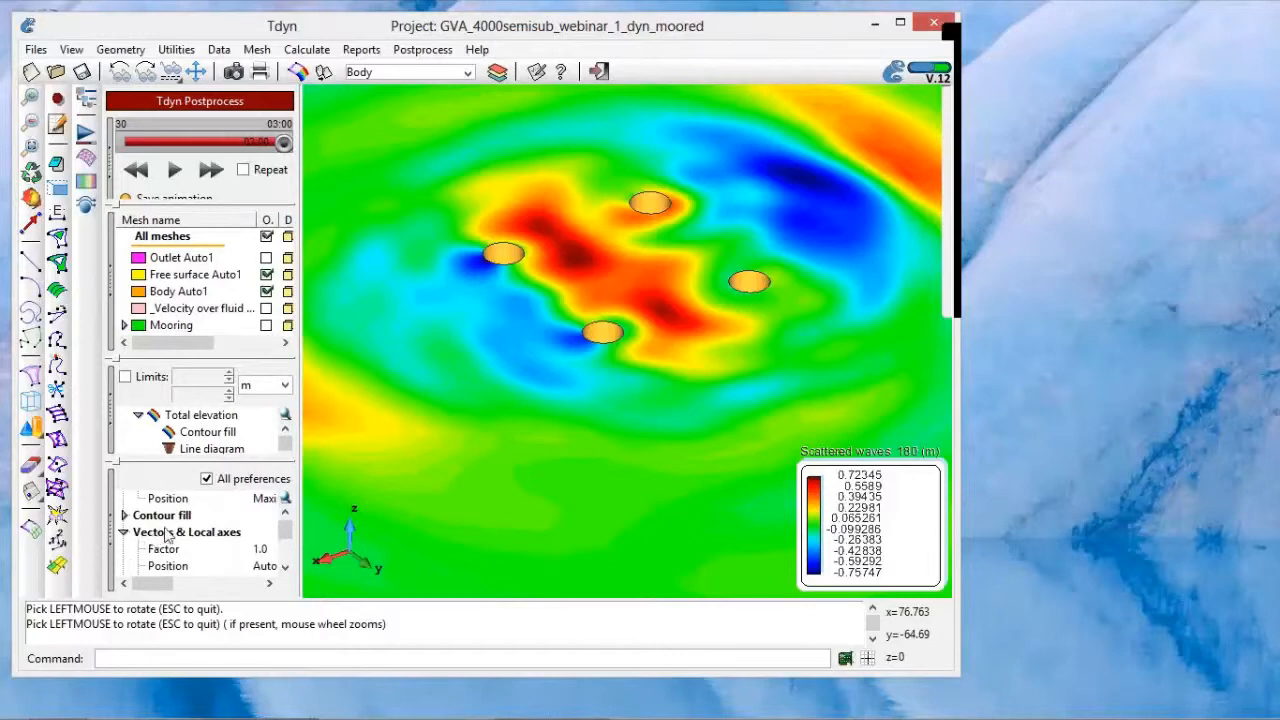
{"action": "scroll", "coordinate": [176, 530], "scroll_direction": "down", "scroll_amount": 2}
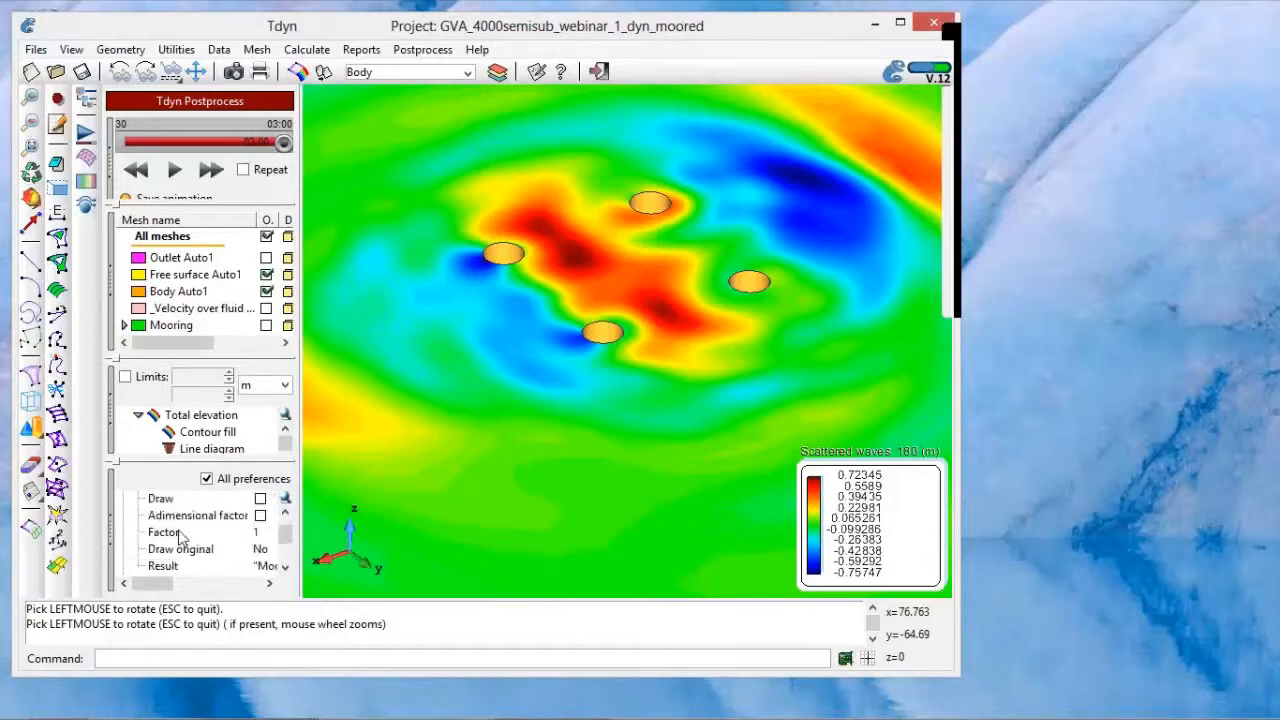
{"action": "scroll", "coordinate": [176, 530], "scroll_direction": "up", "scroll_amount": 1}
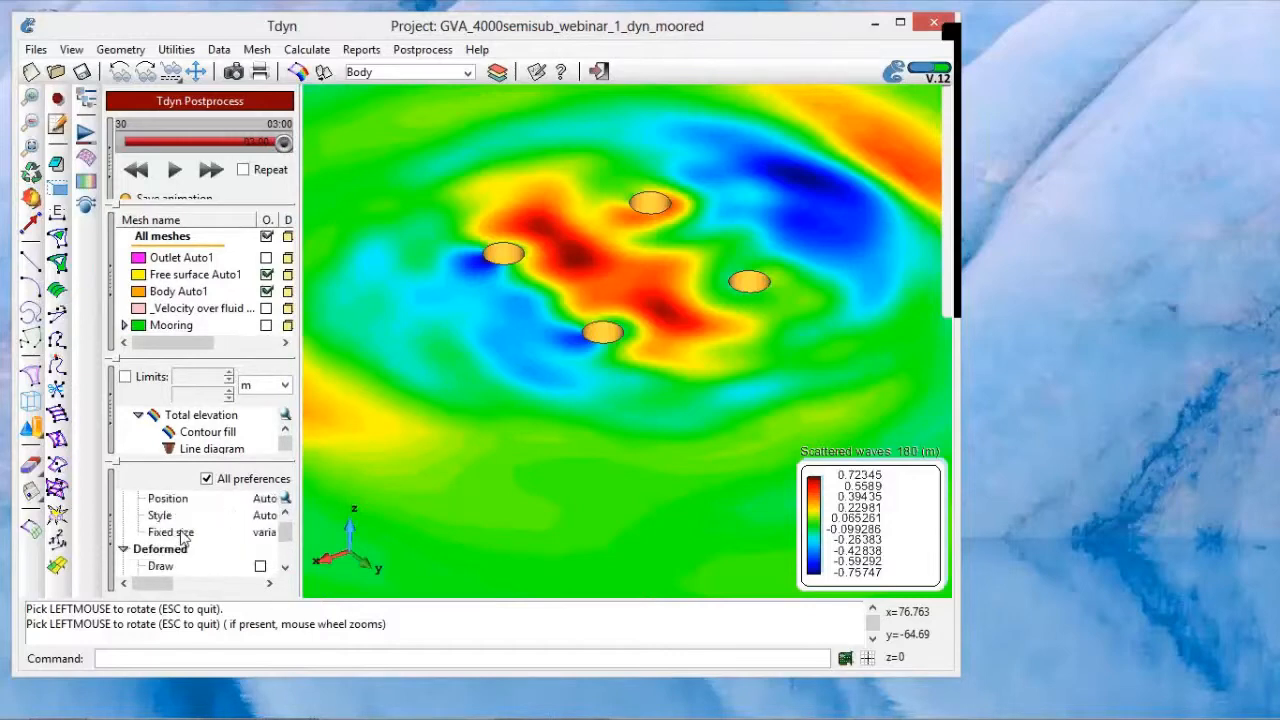
{"action": "left_click", "coordinate": [117, 240]}
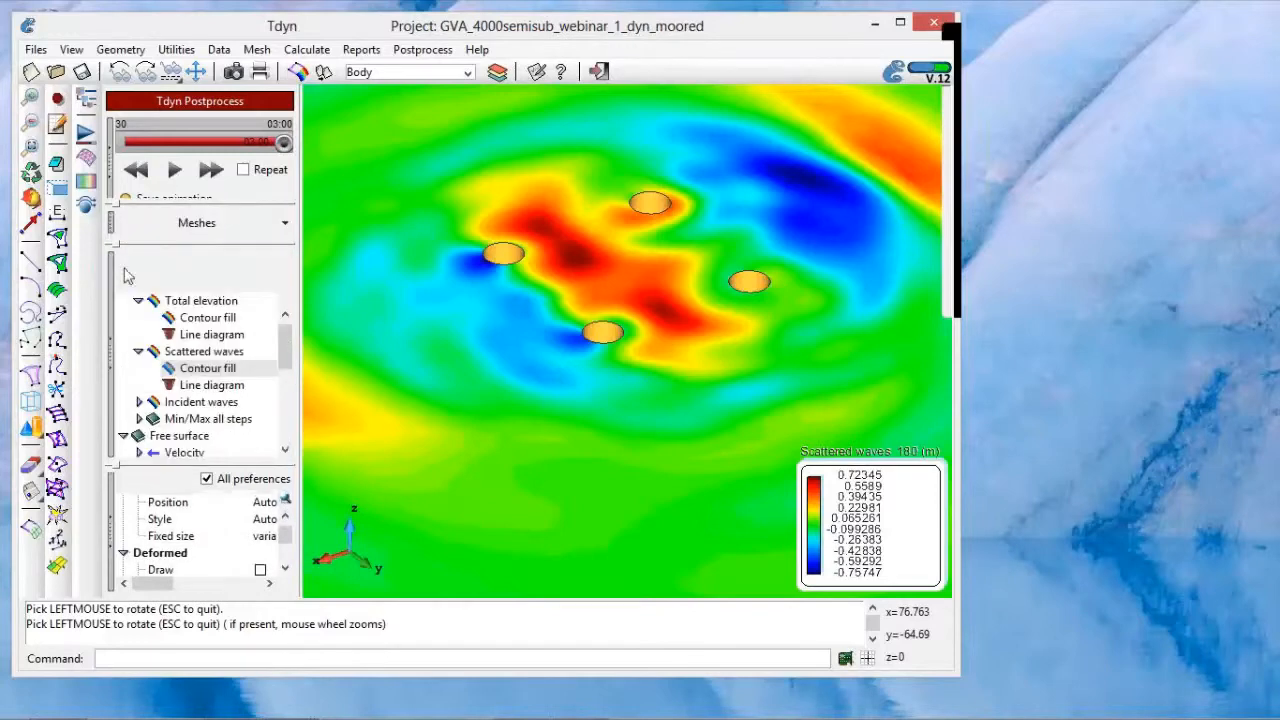
{"action": "left_click", "coordinate": [218, 370]}
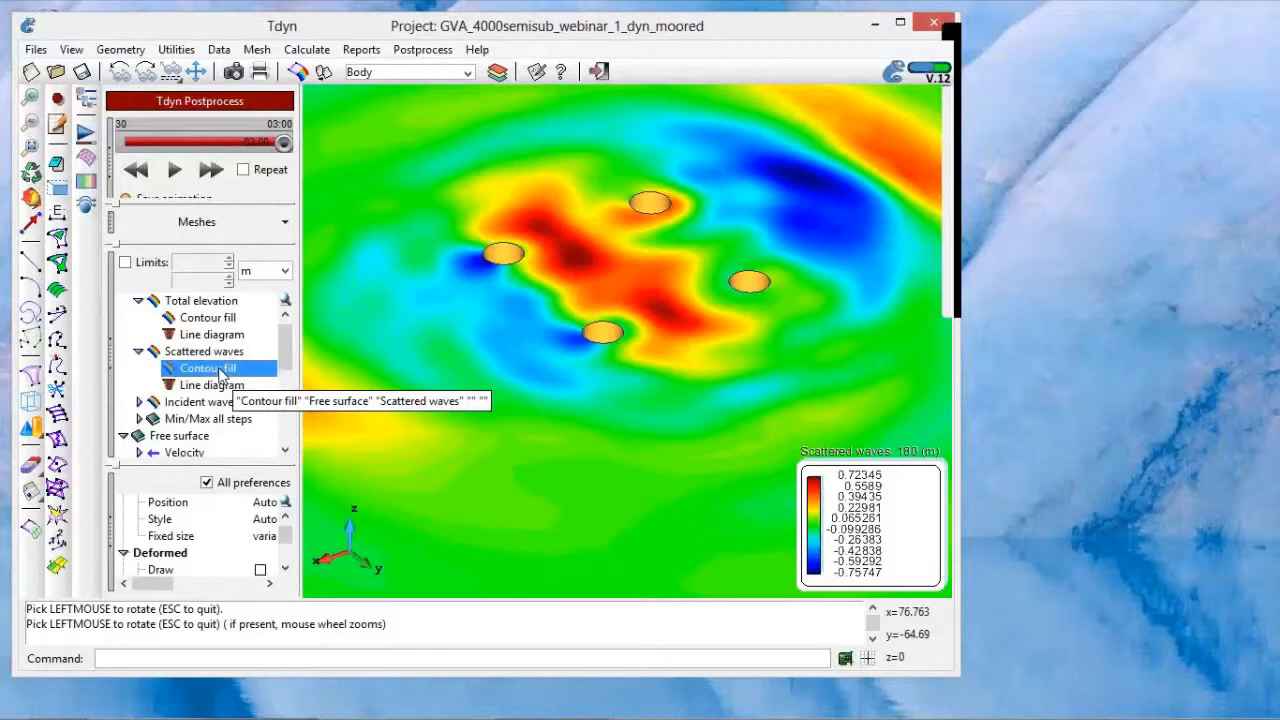
Step: Set the Deformed result to the Free surface Scattered waves and enable drawing of the deformation in the enlarged preferences area
{"action": "left_click_drag", "start_coordinate": [170, 464], "coordinate": [168, 340]}
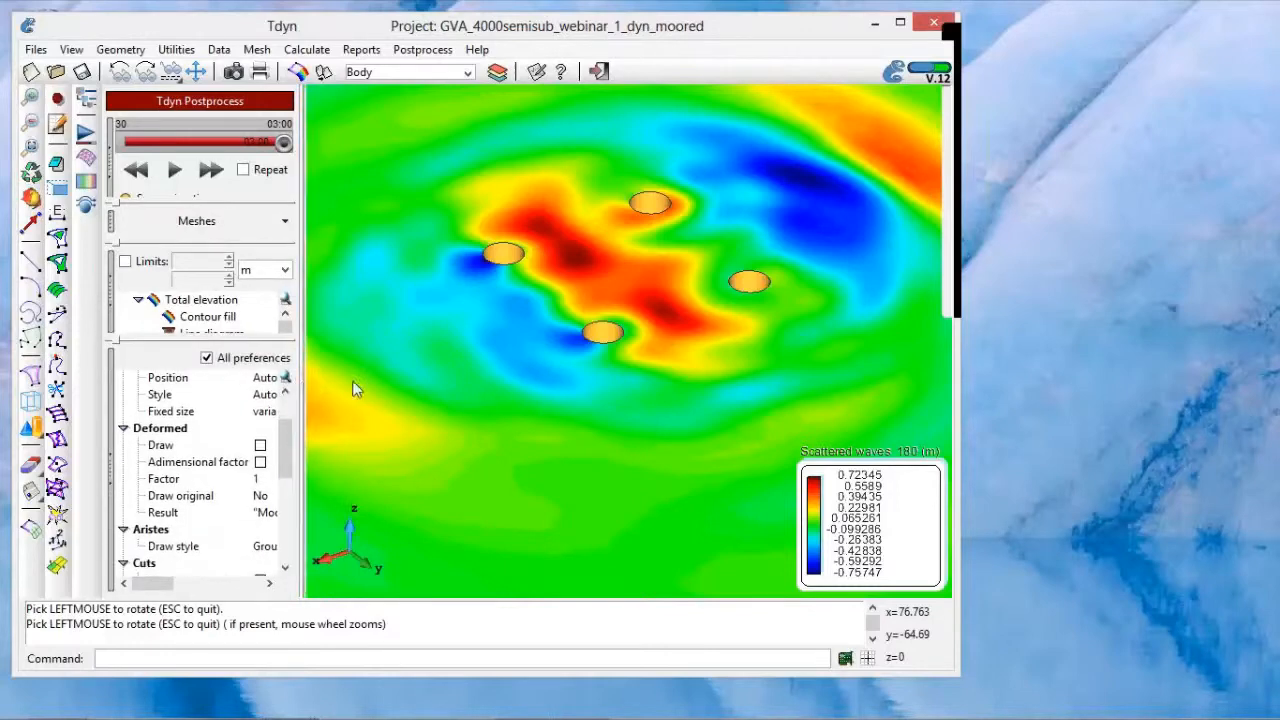
{"action": "left_click_drag", "start_coordinate": [302, 390], "coordinate": [362, 381]}
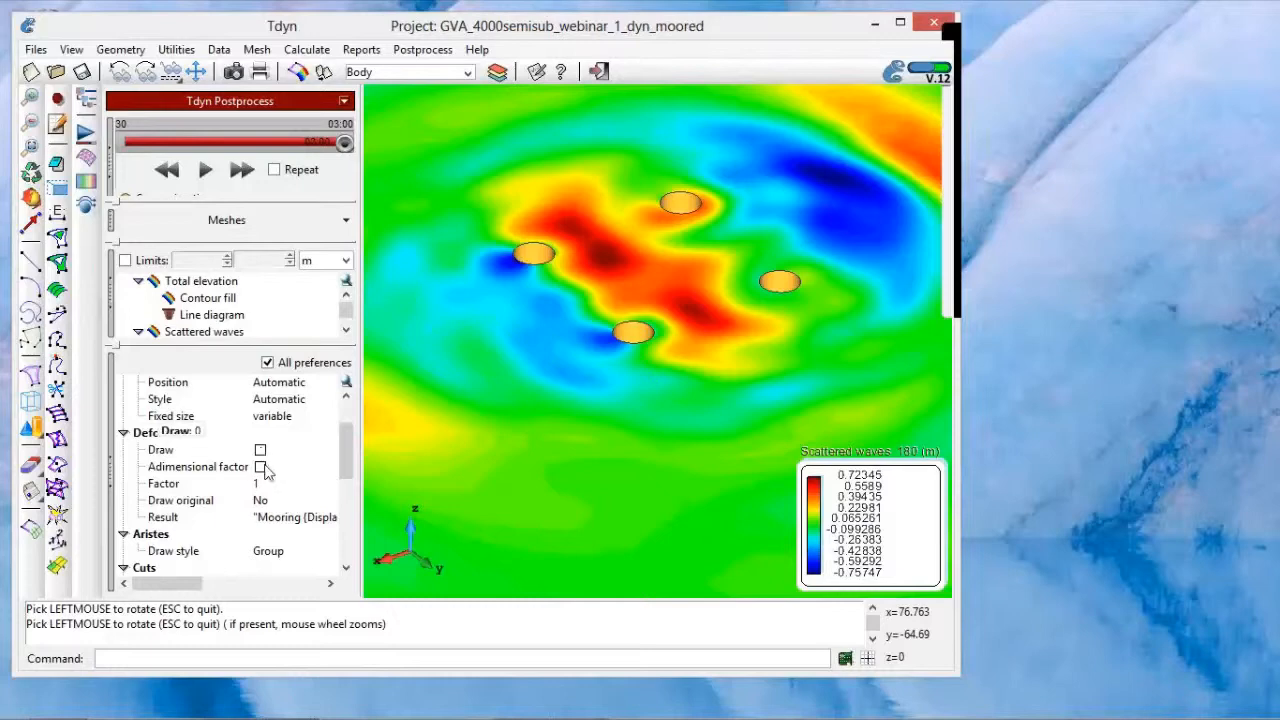
{"action": "left_click", "coordinate": [284, 518]}
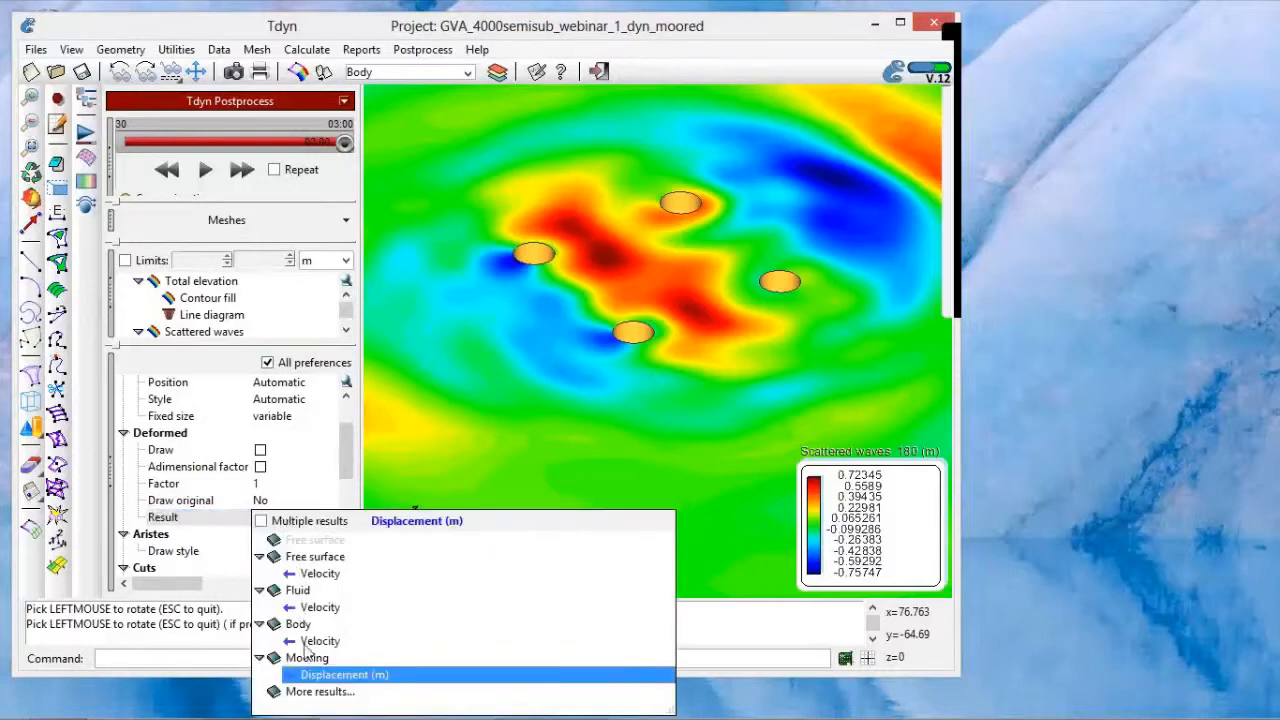
{"action": "left_click", "coordinate": [322, 692]}
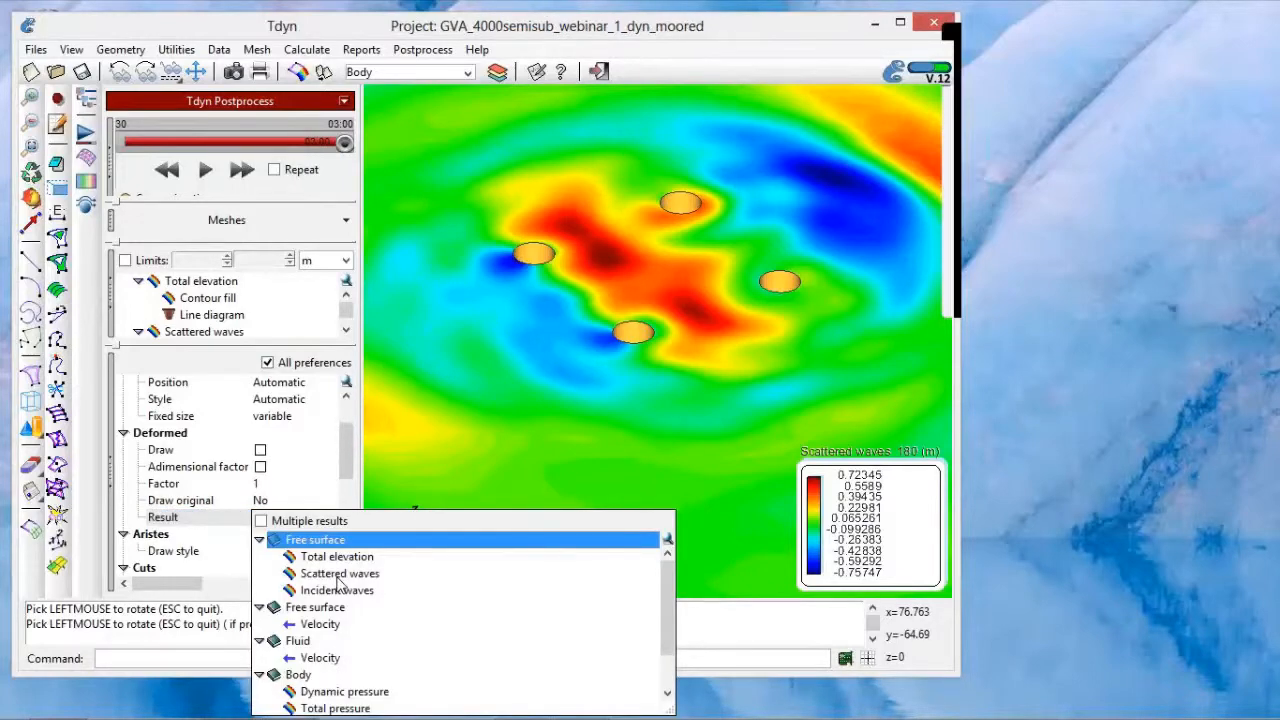
{"action": "left_click", "coordinate": [337, 576]}
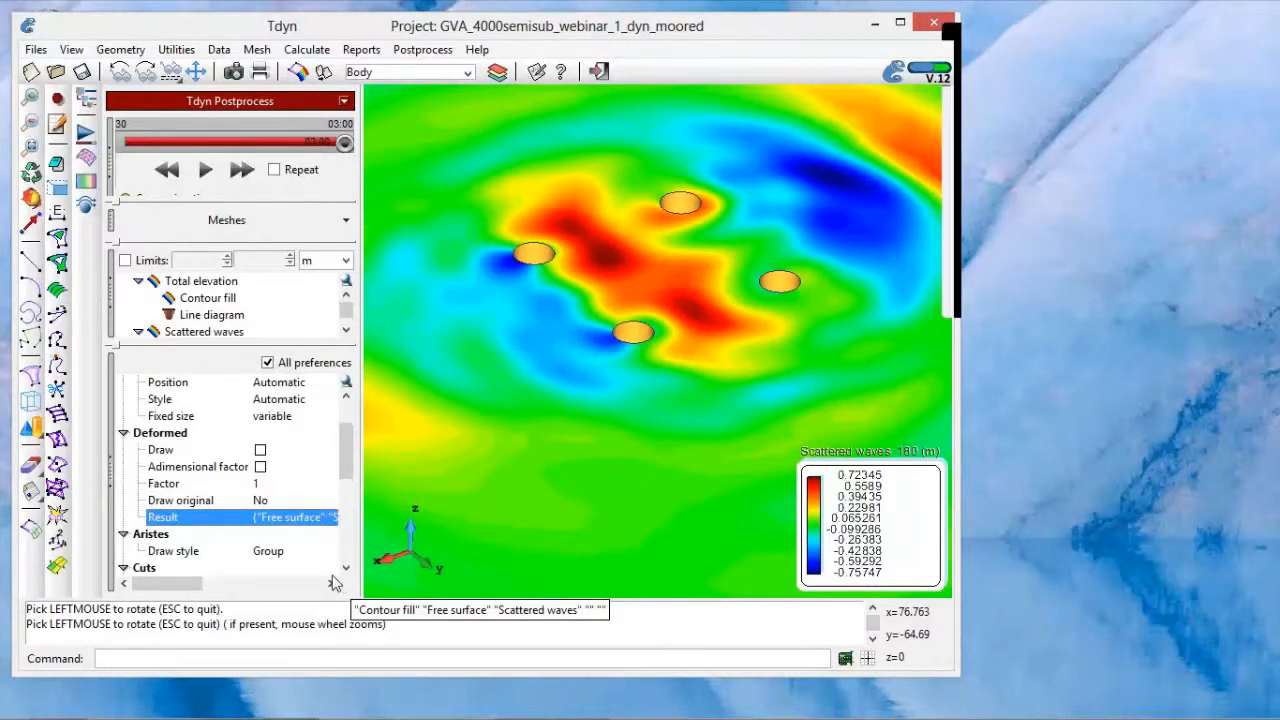
{"action": "left_click", "coordinate": [259, 485]}
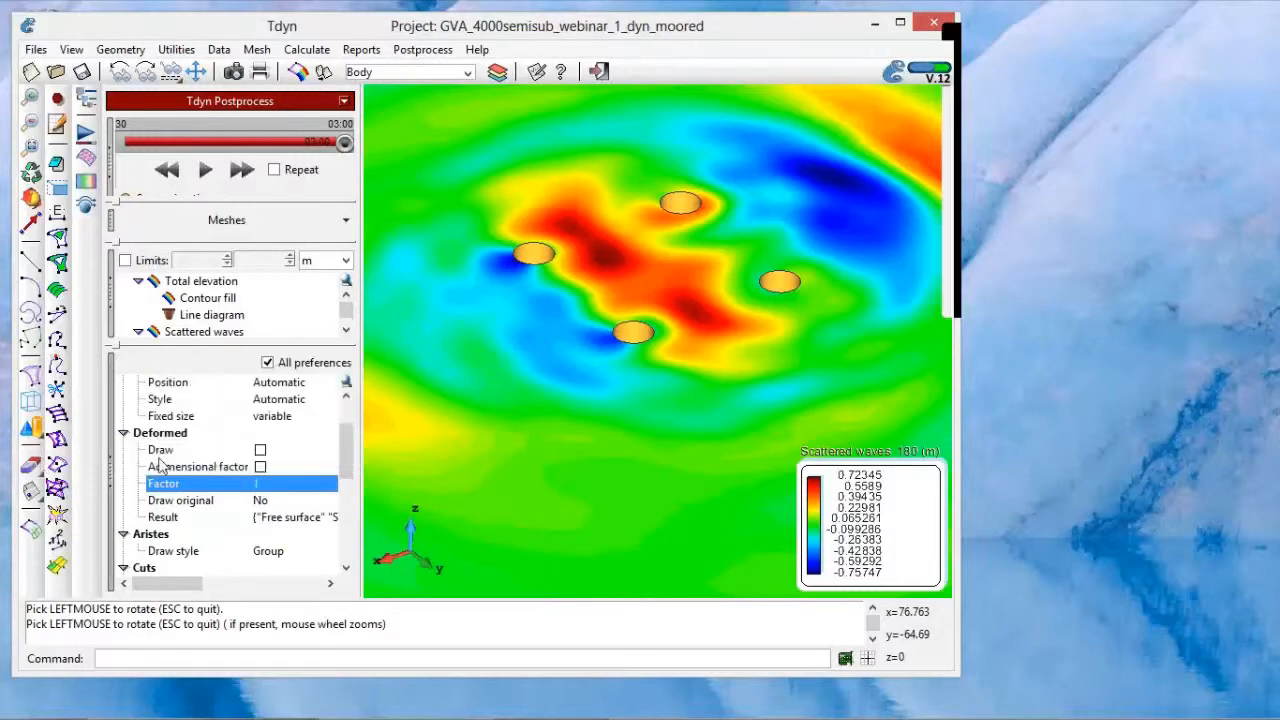
{"action": "left_click", "coordinate": [261, 451]}
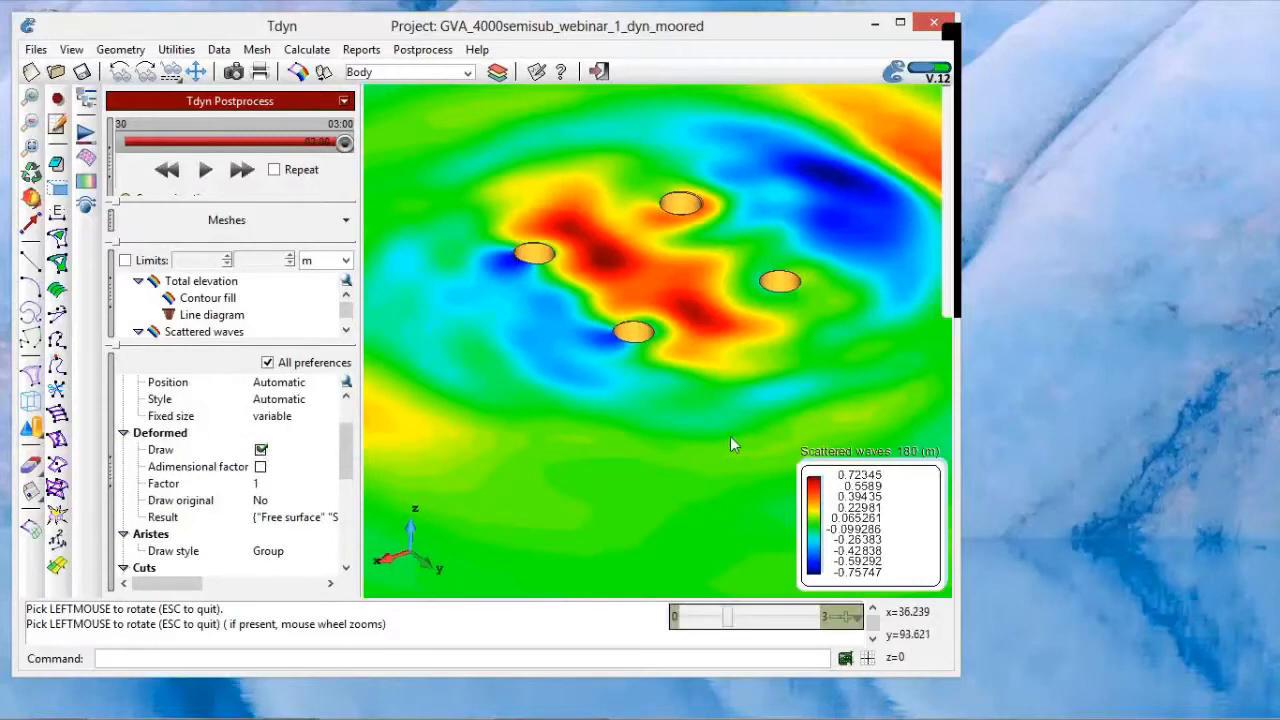
Step: Rotate the wave field, play the scattered waves animation from 01:15 and stop it at 02:15
{"action": "left_click", "coordinate": [33, 198]}
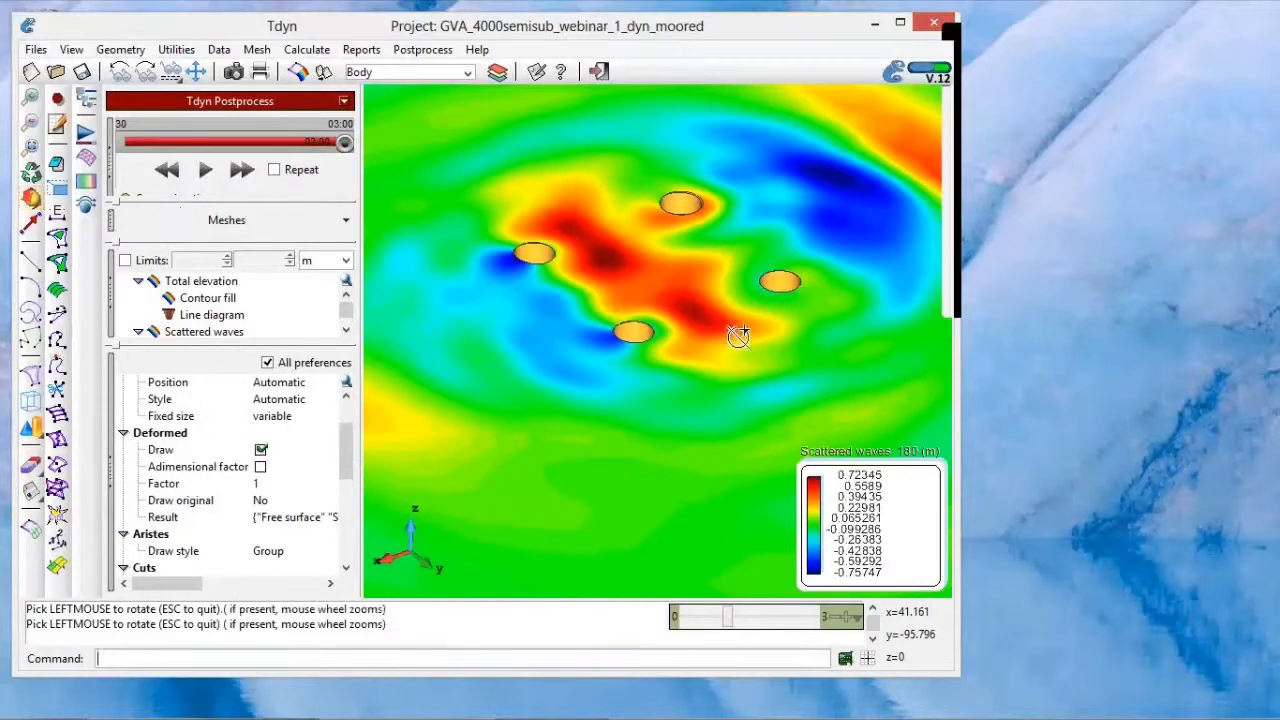
{"action": "left_click_drag", "start_coordinate": [696, 401], "coordinate": [557, 408]}
{"action": "left_click_drag", "start_coordinate": [660, 249], "coordinate": [674, 247]}
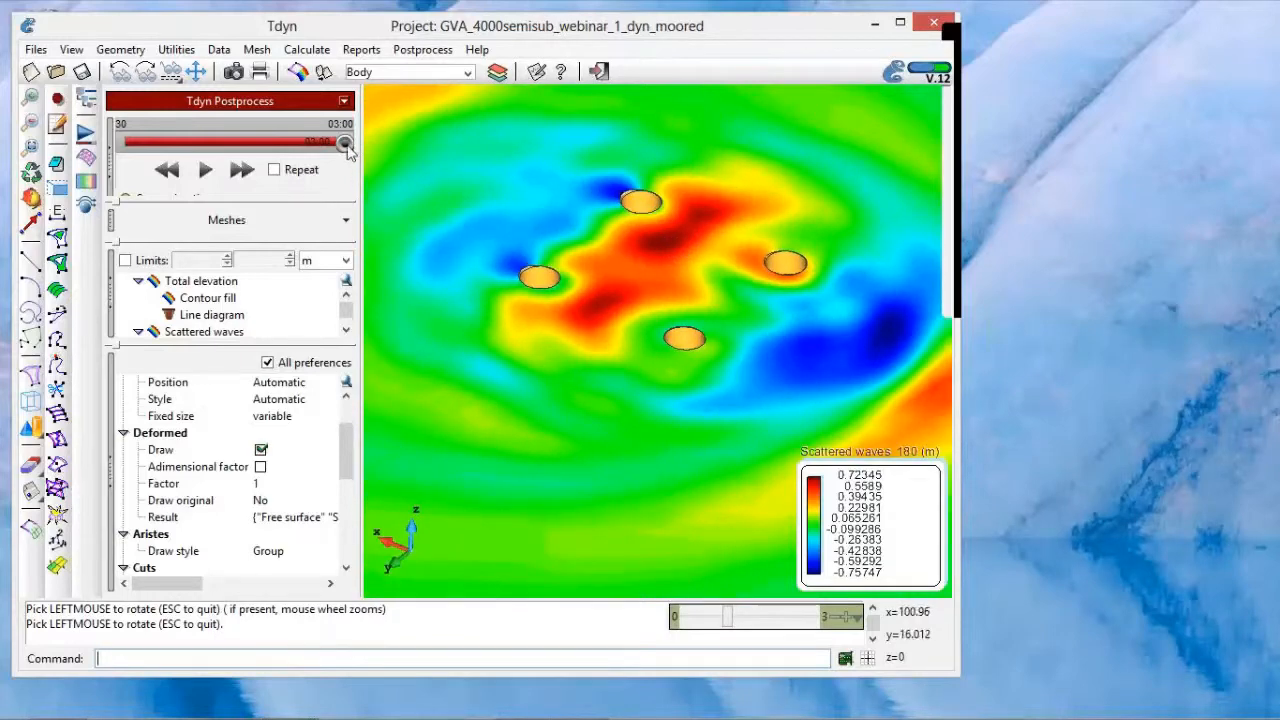
{"action": "left_click_drag", "start_coordinate": [344, 142], "coordinate": [193, 144]}
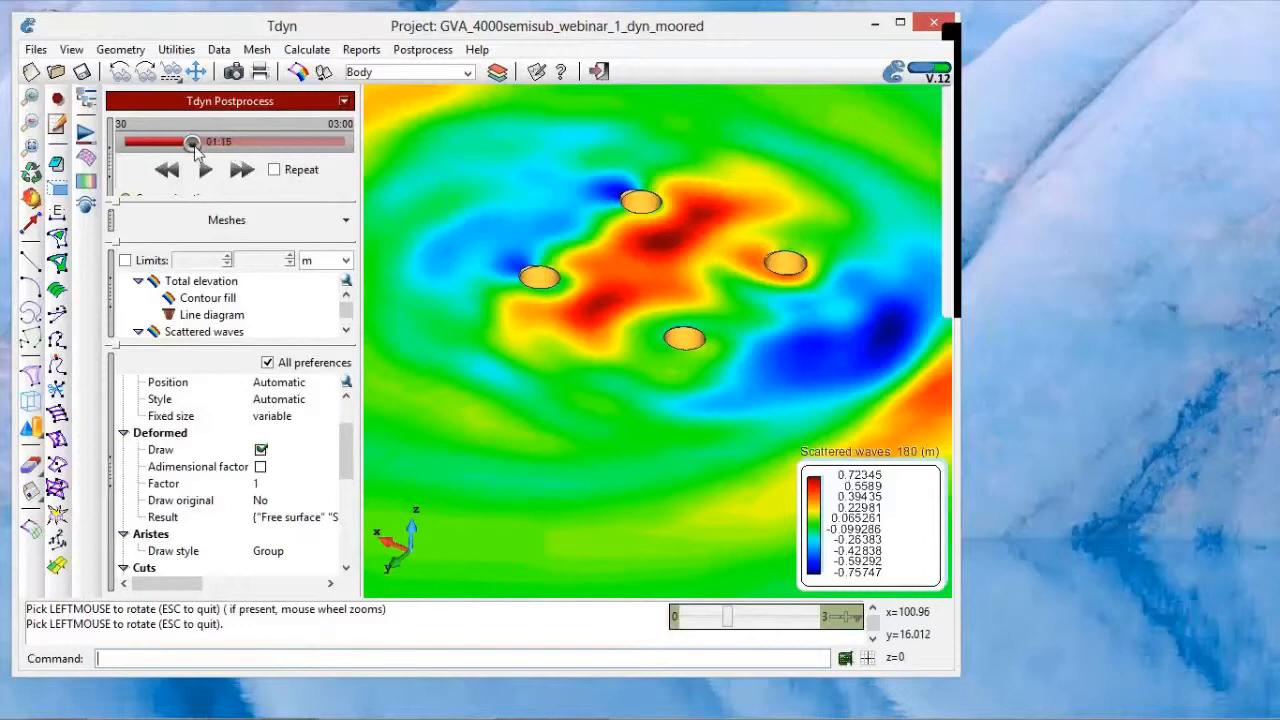
{"action": "left_click", "coordinate": [205, 171]}
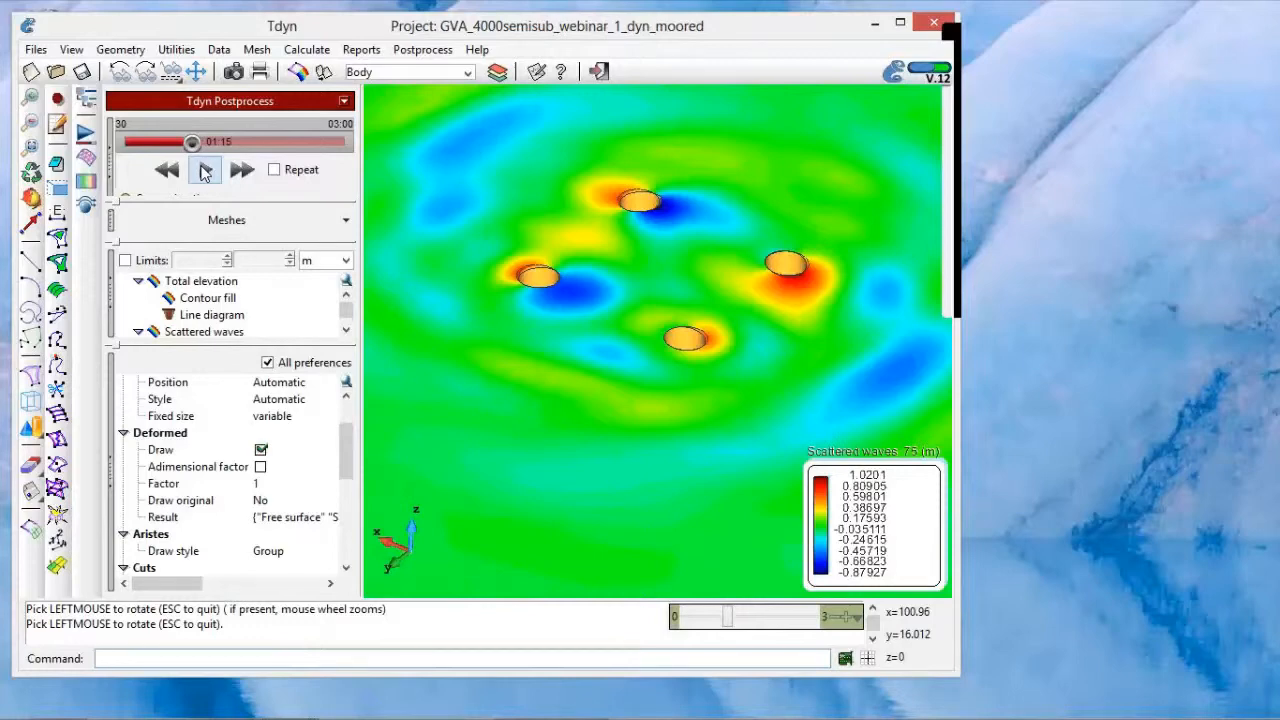
{"action": "left_click", "coordinate": [205, 172]}
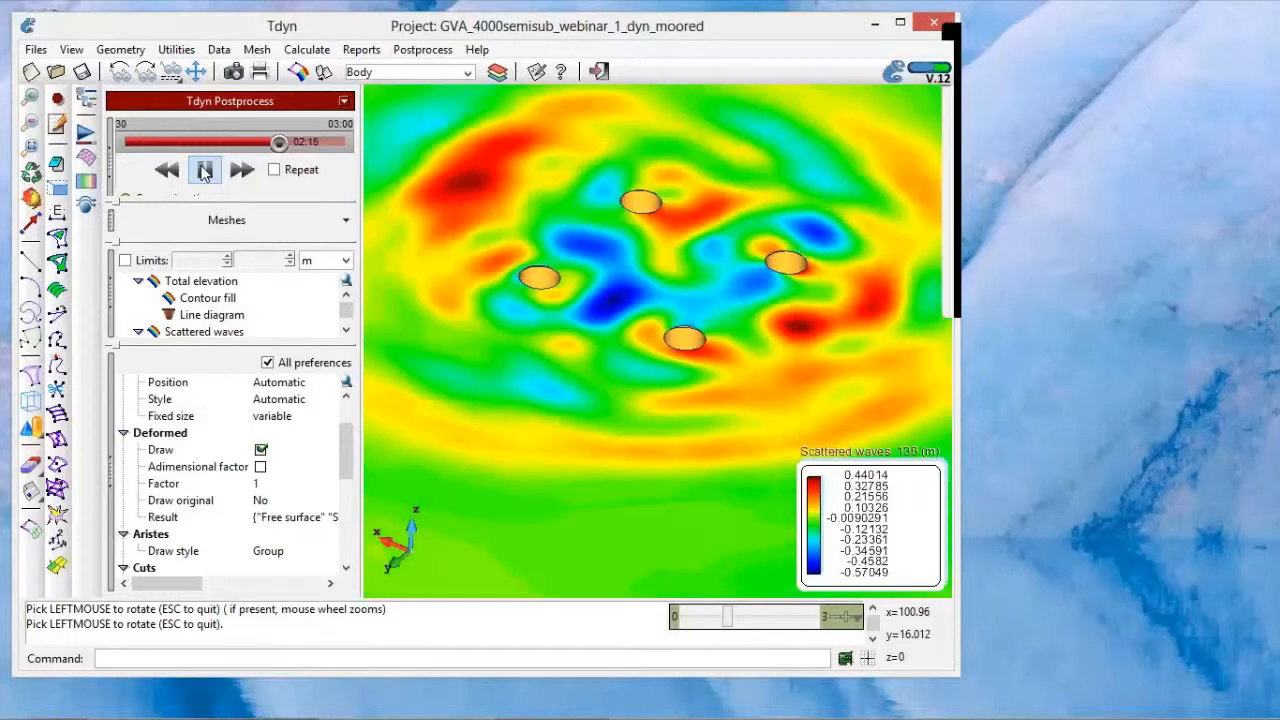
{"action": "left_click", "coordinate": [204, 171]}
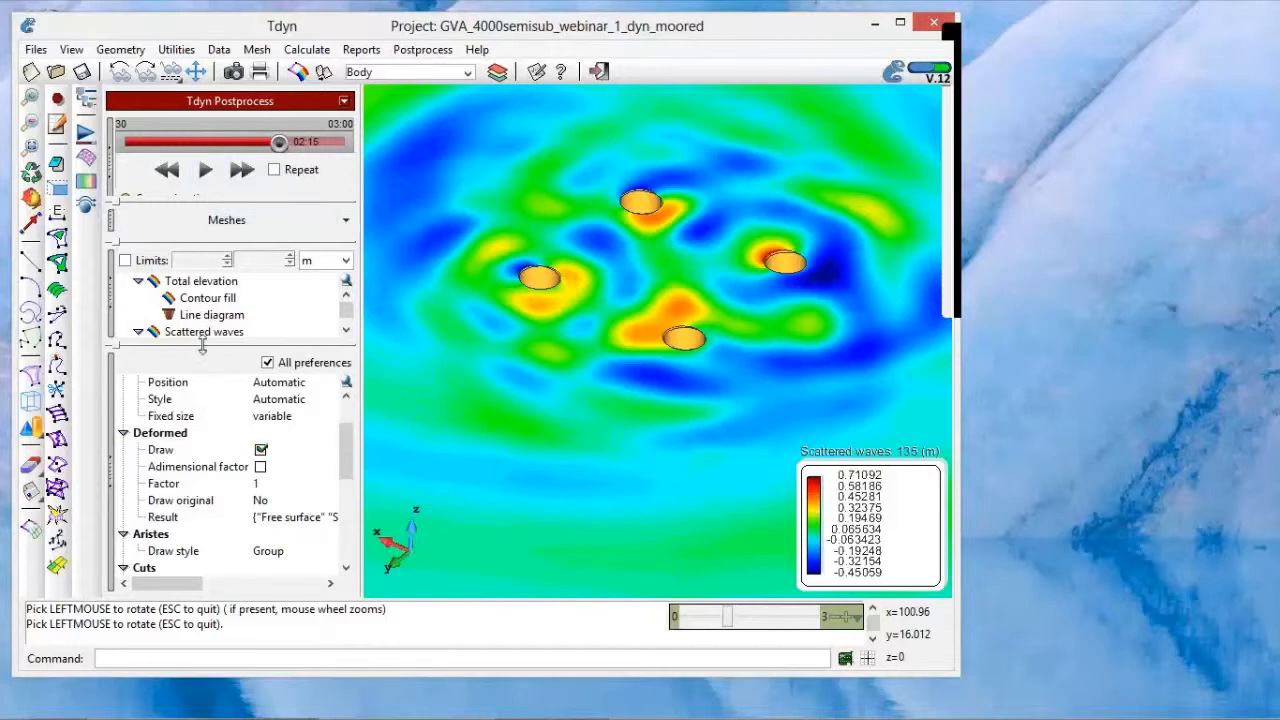
Step: Display the contour fill of the Total elevation and collapse the Total elevation and Scattered waves results
{"action": "left_click_drag", "start_coordinate": [202, 345], "coordinate": [207, 402]}
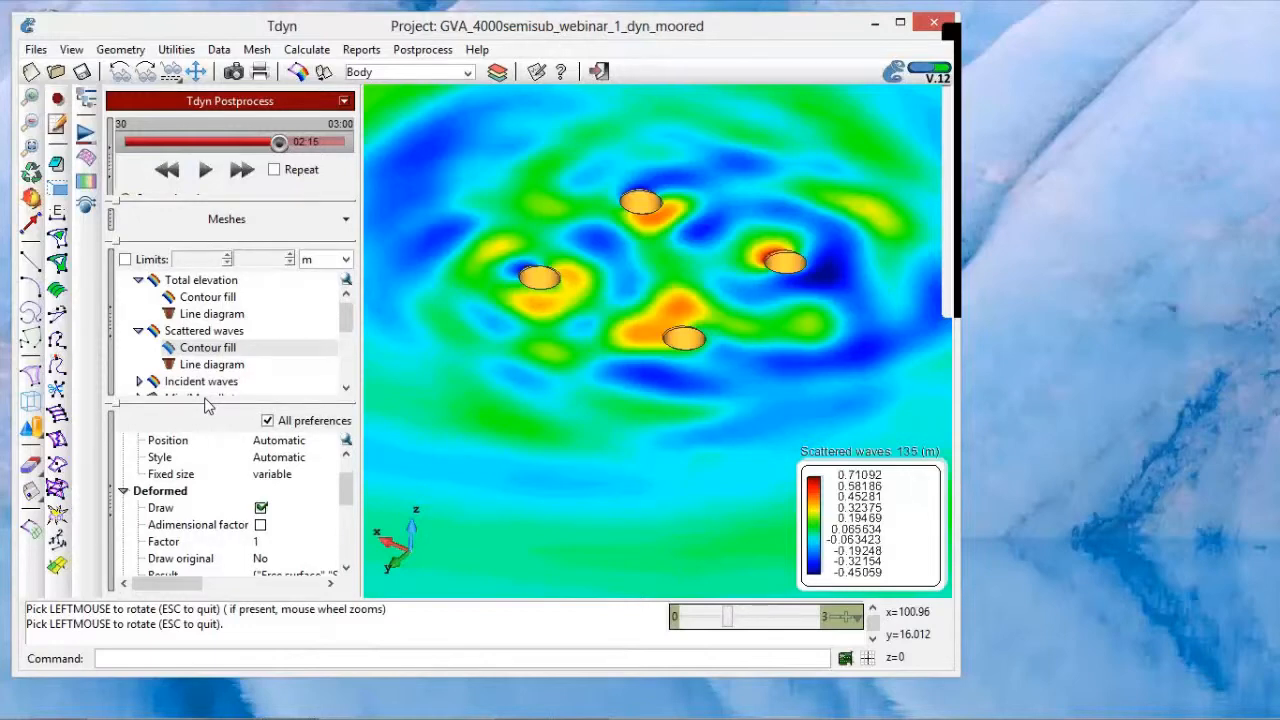
{"action": "left_click", "coordinate": [216, 302]}
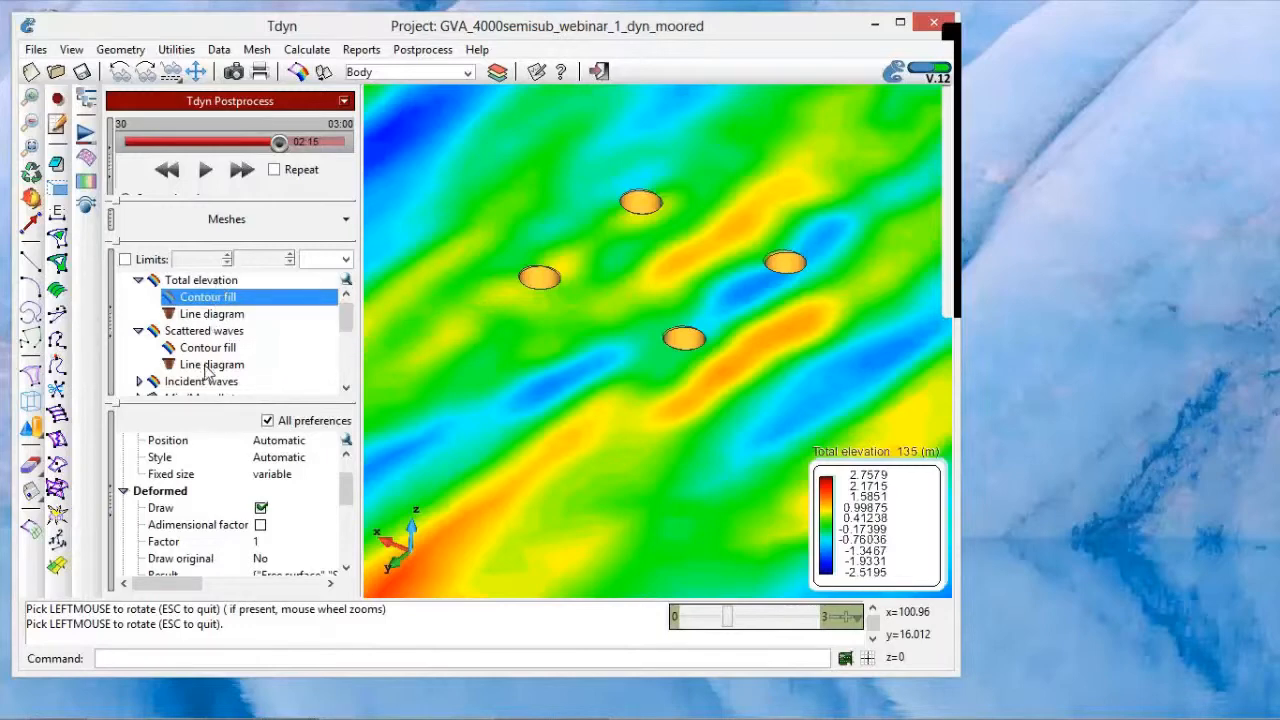
{"action": "left_click", "coordinate": [139, 280]}
{"action": "left_click", "coordinate": [139, 297]}
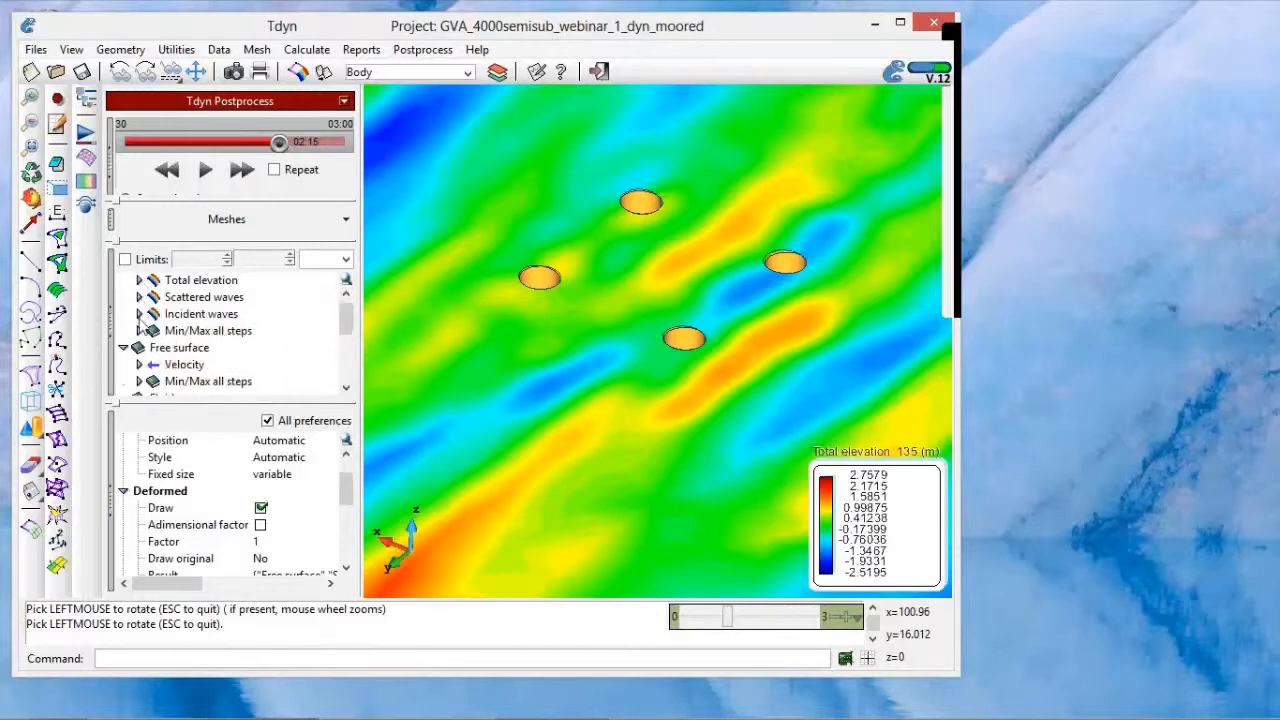
Step: Collapse the Free surface, Fluid and Body result groups and display the contour fill of the Mooring Displacement
{"action": "scroll", "coordinate": [158, 328], "scroll_direction": "up", "scroll_amount": 1}
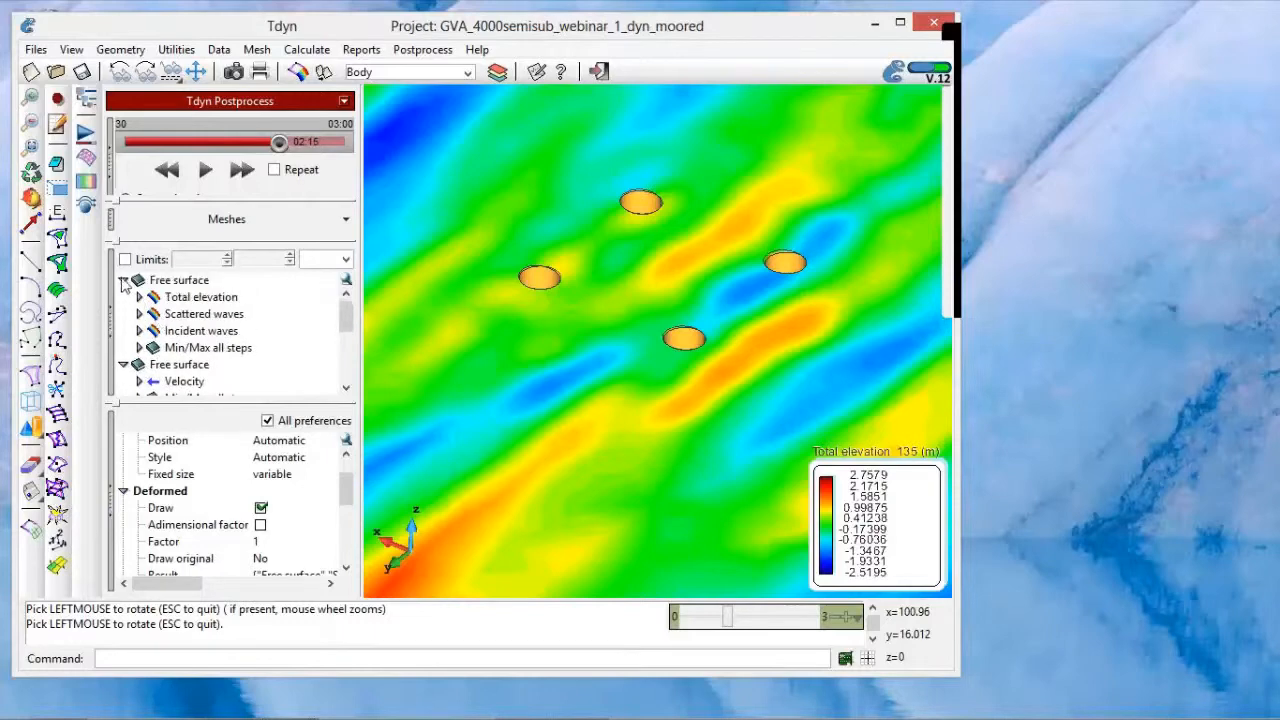
{"action": "left_click", "coordinate": [123, 281]}
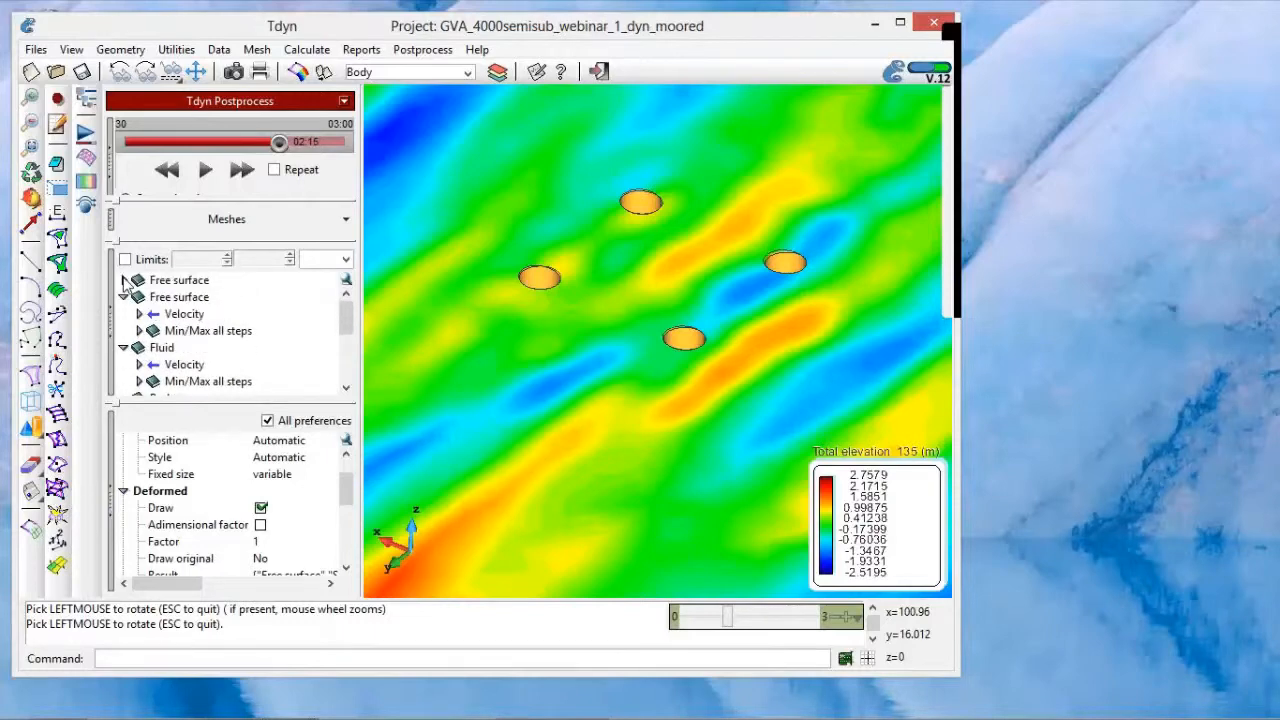
{"action": "left_click", "coordinate": [123, 297]}
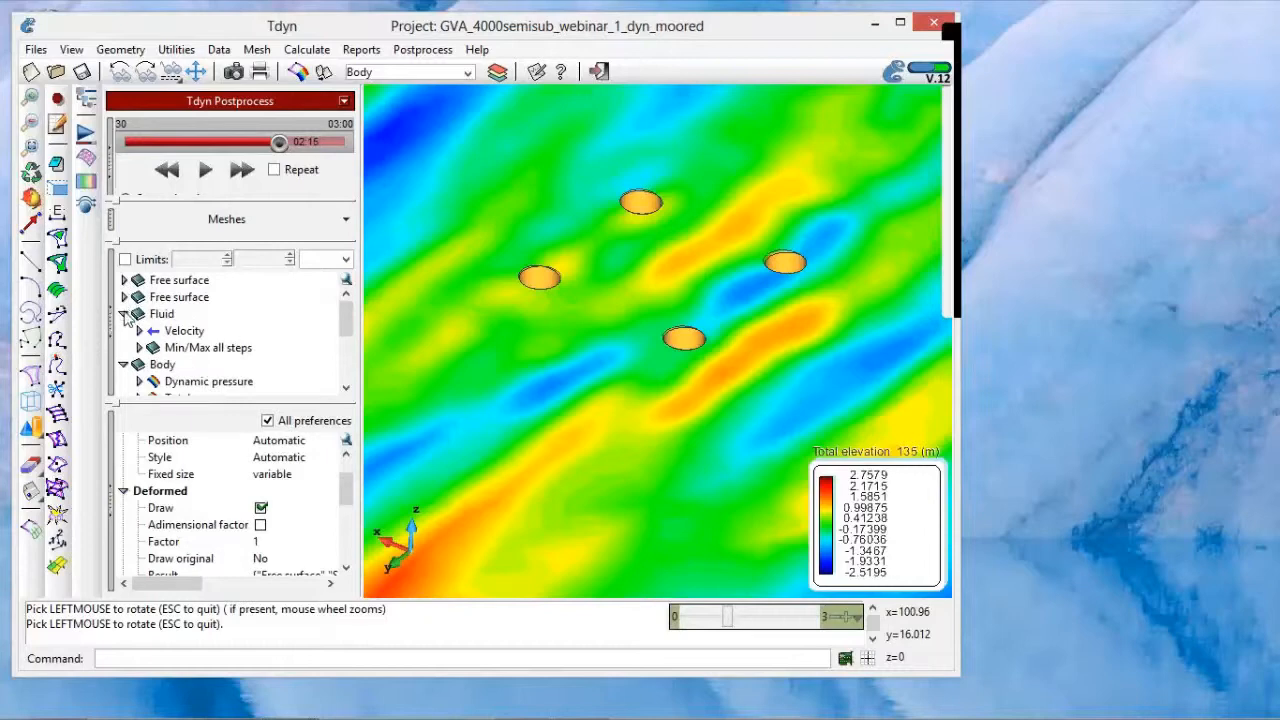
{"action": "left_click", "coordinate": [123, 314]}
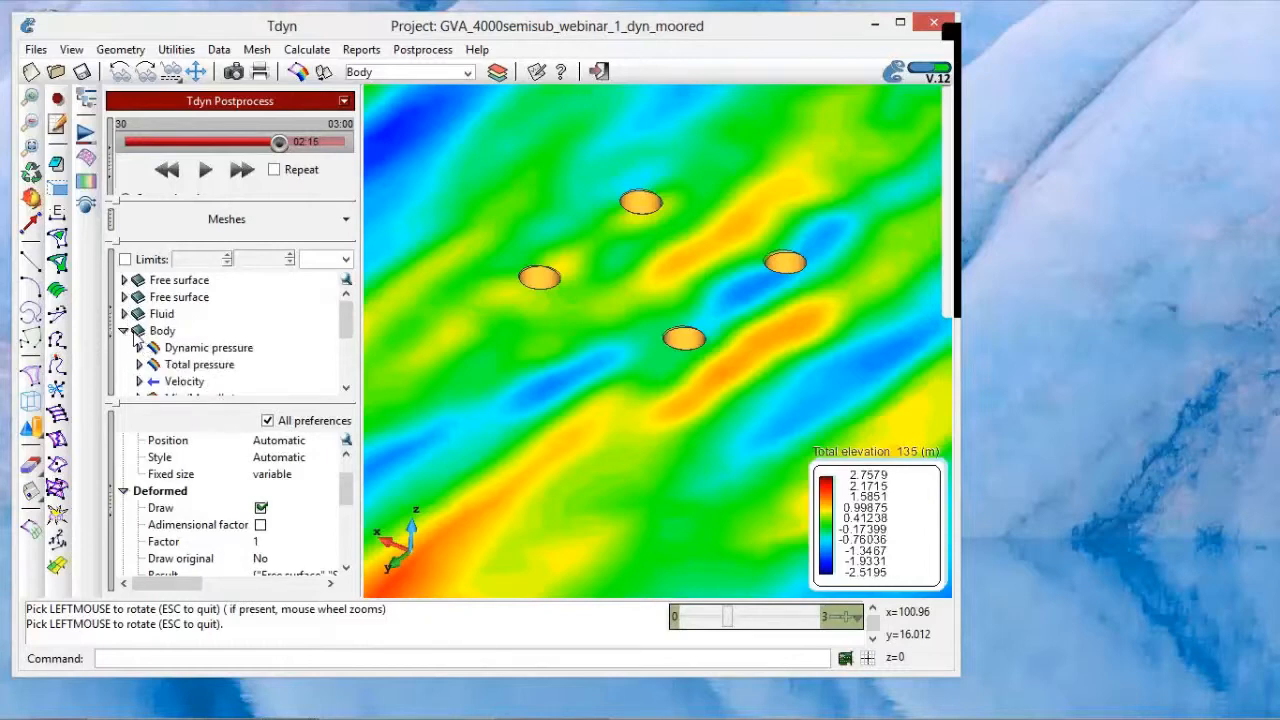
{"action": "left_click", "coordinate": [124, 331]}
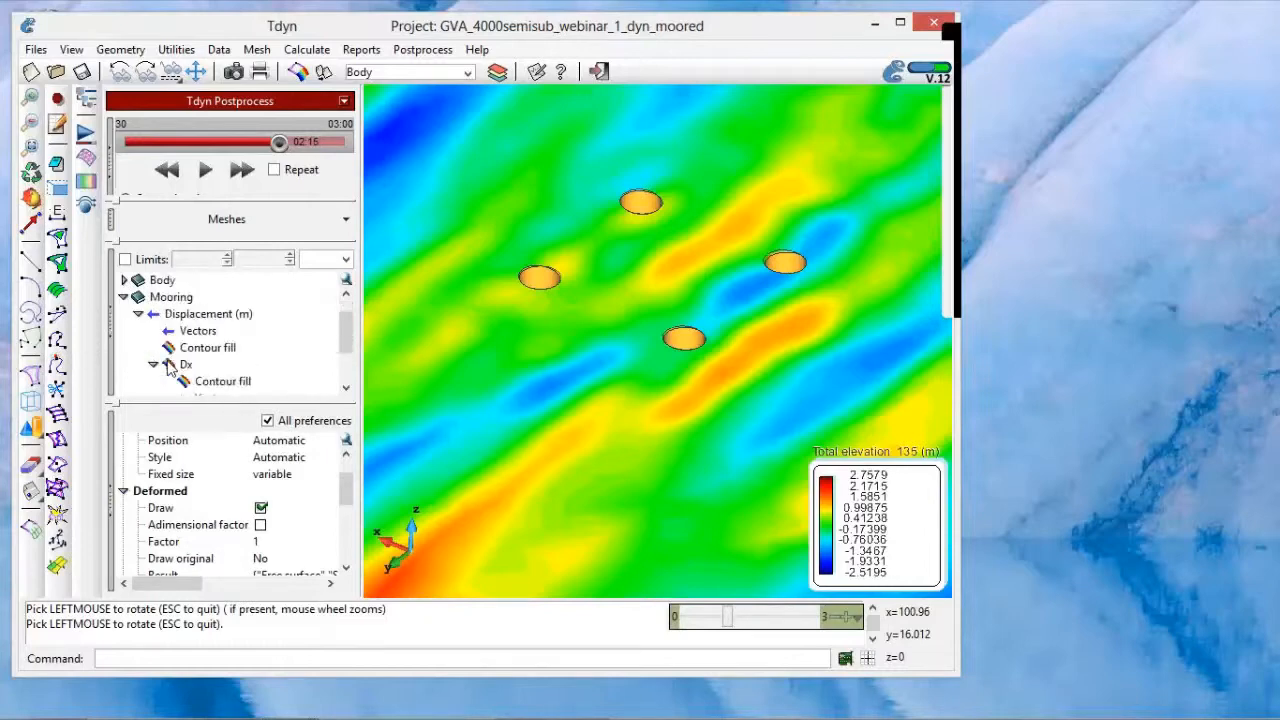
{"action": "scroll", "coordinate": [170, 370], "scroll_direction": "down", "scroll_amount": 1}
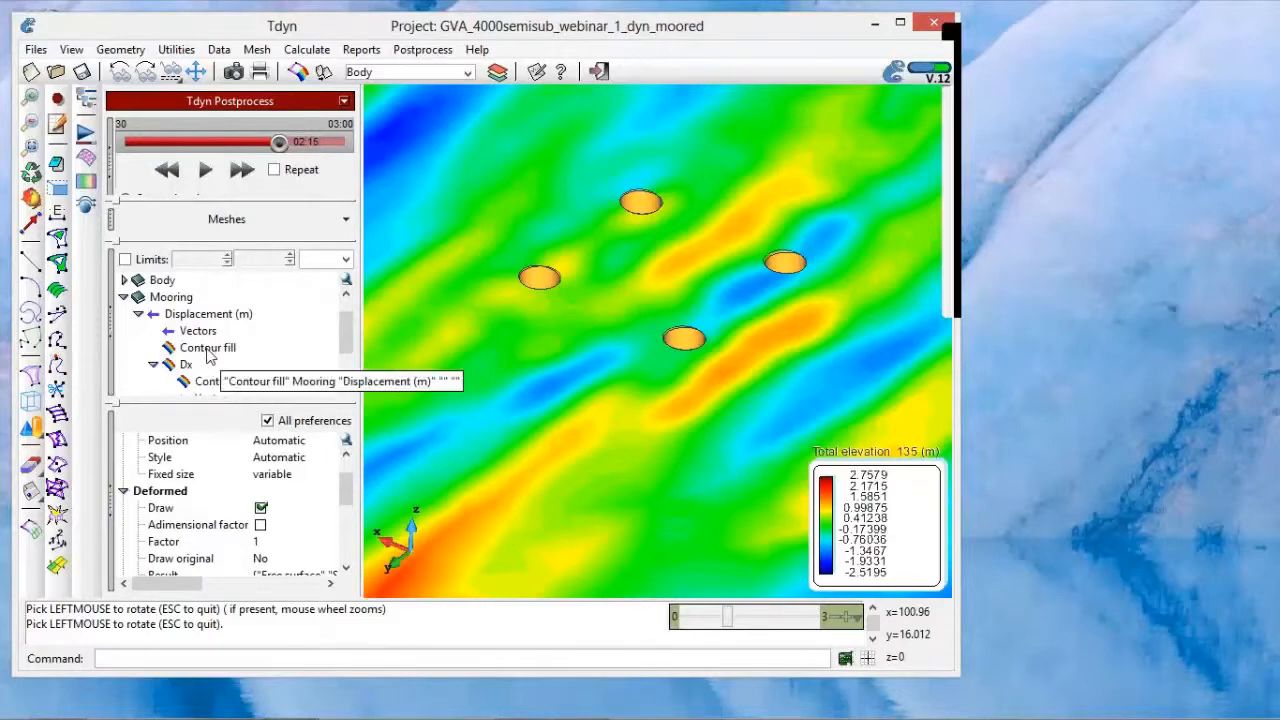
{"action": "left_click", "coordinate": [208, 348]}
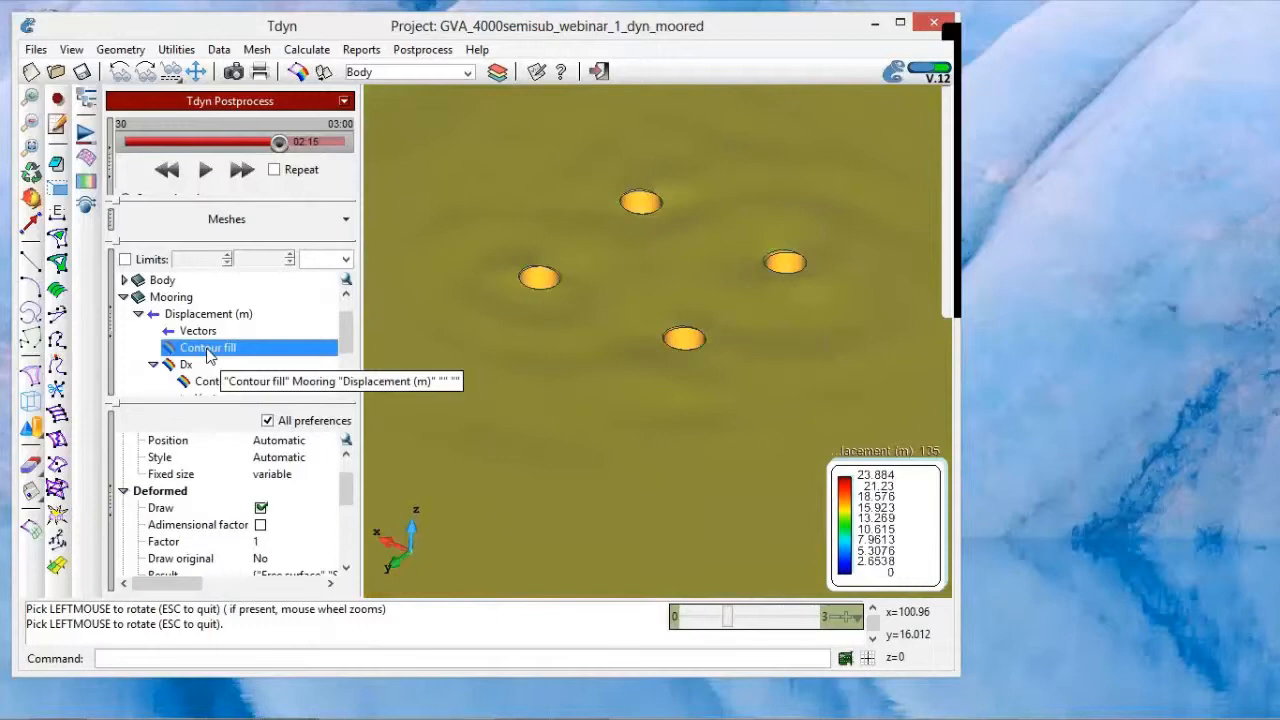
Step: Disable drawing of the deformation, expand the Meshes section and hide the Free surface Auto1 mesh
{"action": "left_click", "coordinate": [261, 508]}
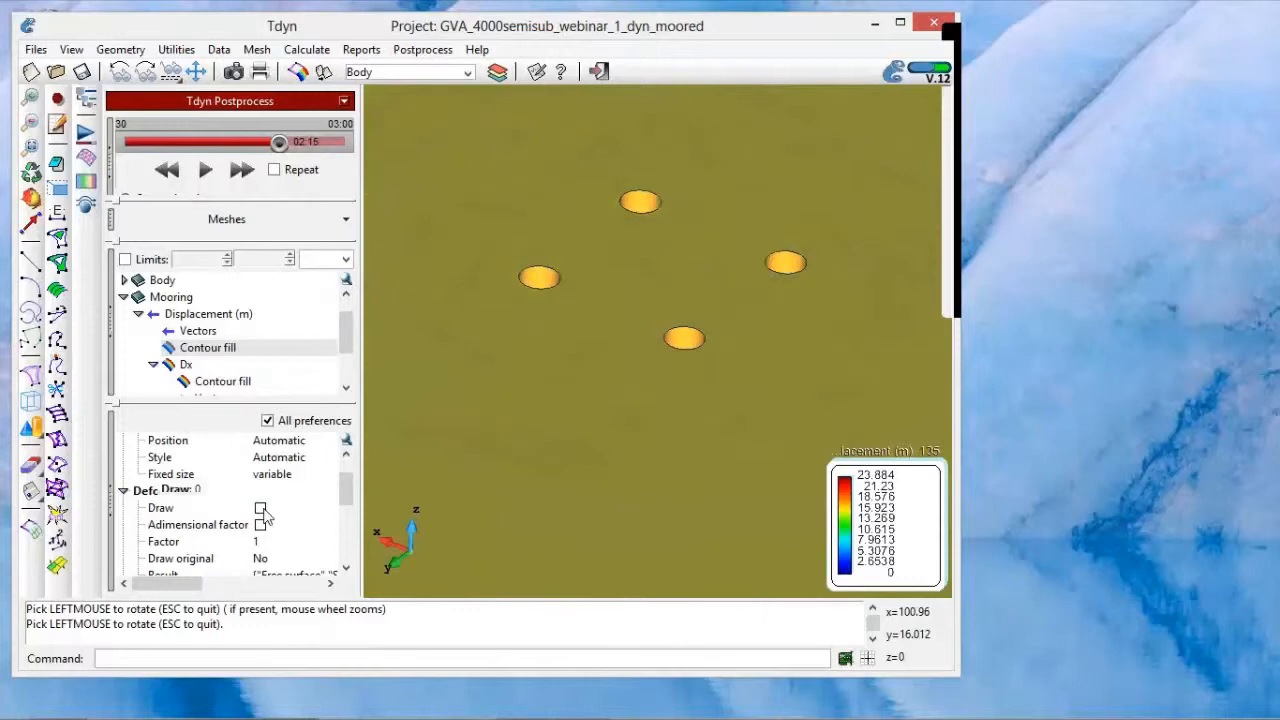
{"action": "left_click", "coordinate": [116, 230]}
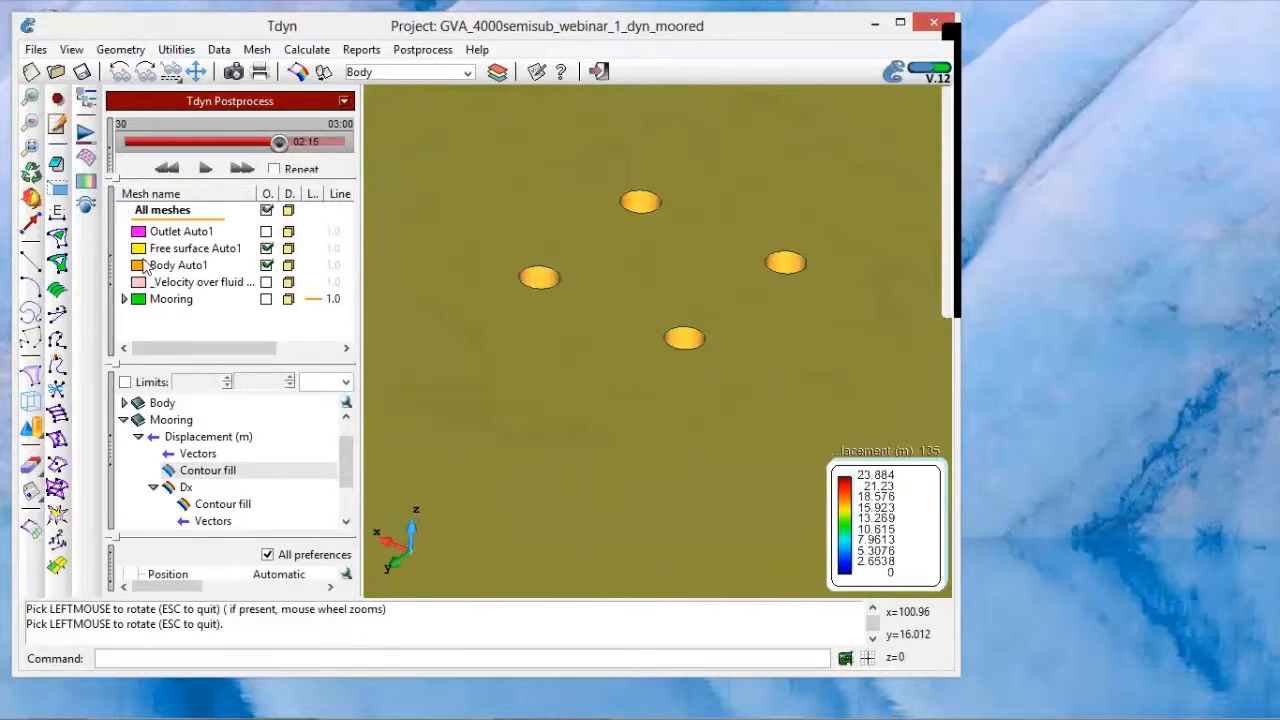
{"action": "left_click", "coordinate": [266, 249]}
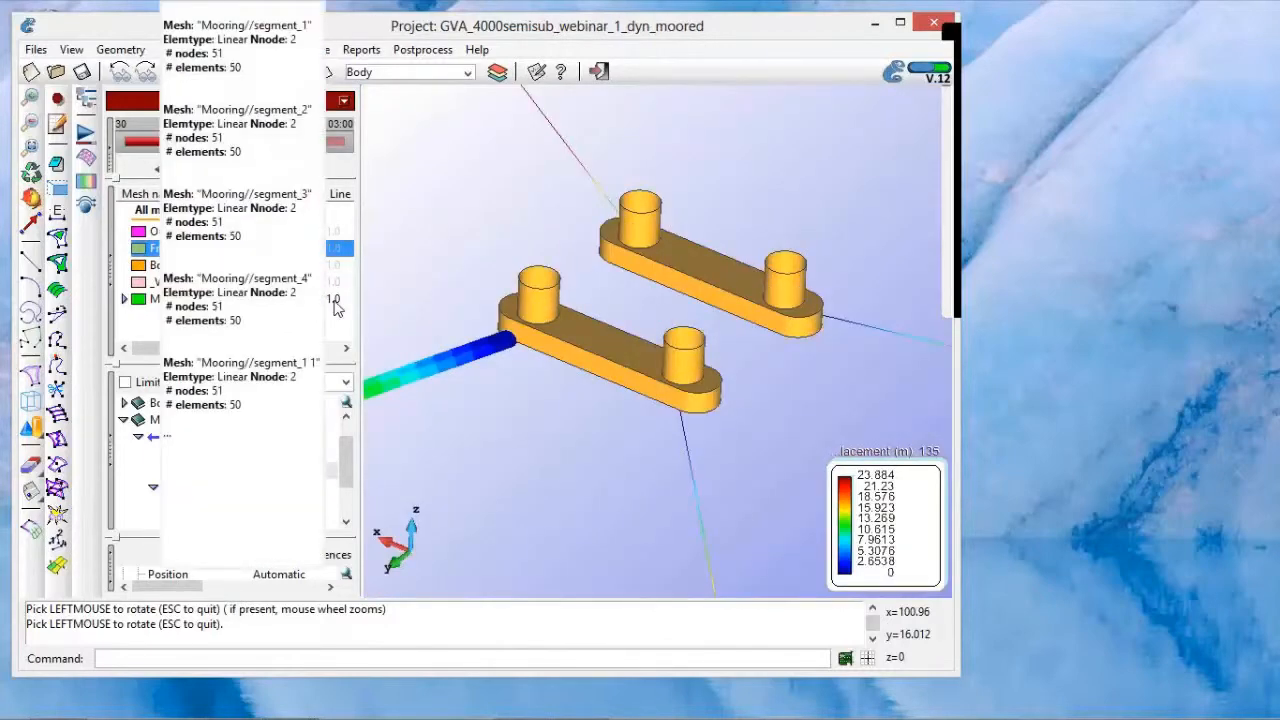
Step: Edit the line width of the Mooring mesh group
{"action": "left_click", "coordinate": [330, 301]}
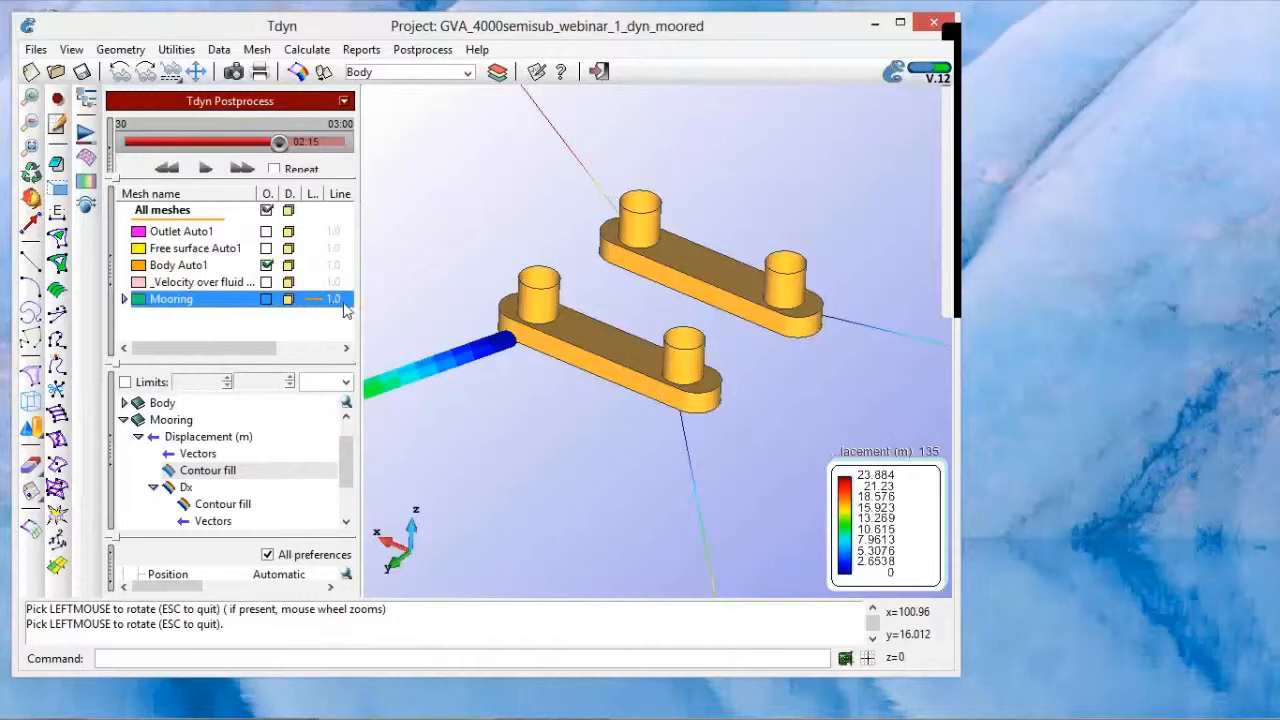
{"action": "left_click", "coordinate": [337, 300]}
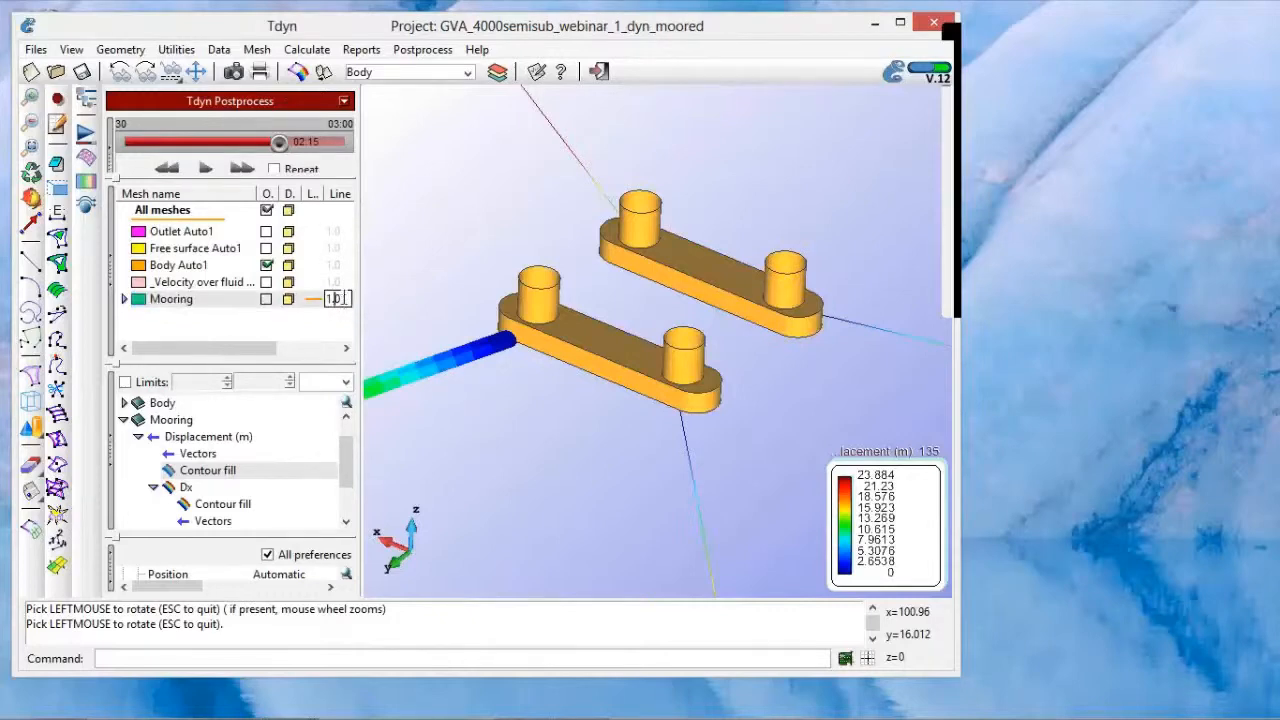
{"action": "left_click", "coordinate": [127, 306]}
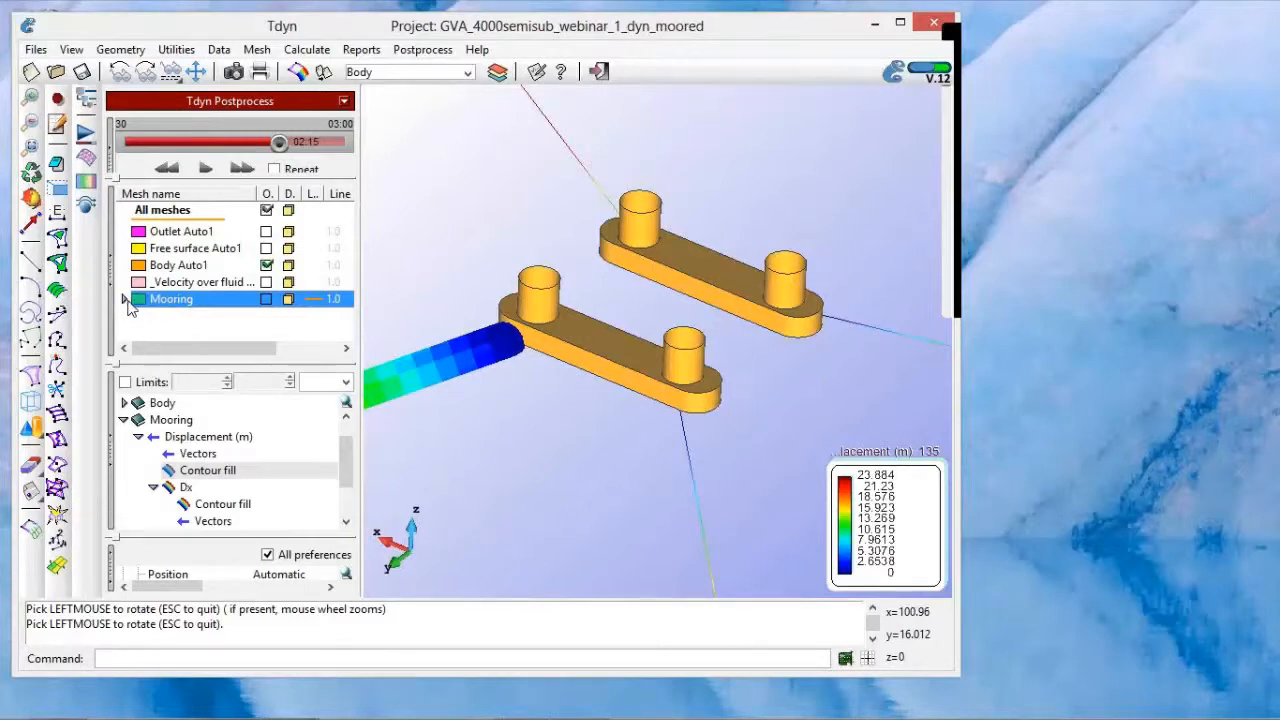
Step: Expand the Mooring mesh group and apply the thick line style to segment_1 1, segment_2 1, segment_3 1 and segment_4 1
{"action": "left_click", "coordinate": [125, 301]}
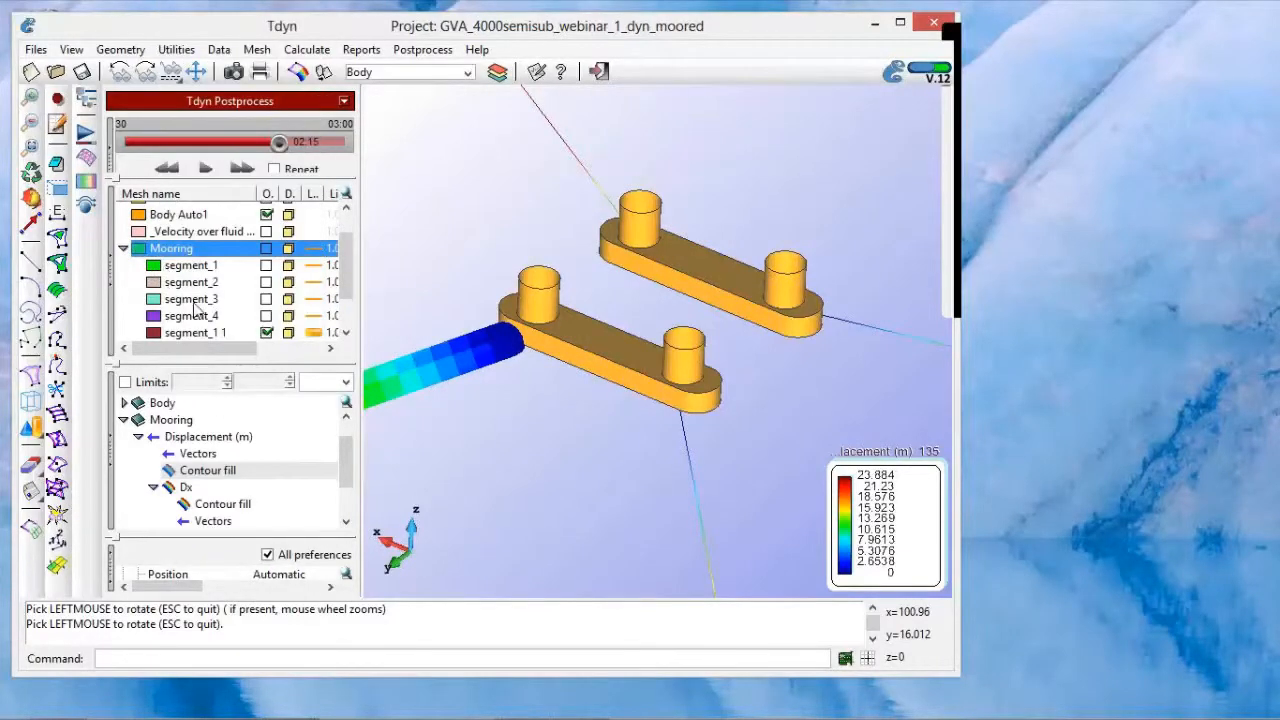
{"action": "scroll", "coordinate": [348, 292], "scroll_direction": "down", "scroll_amount": 3}
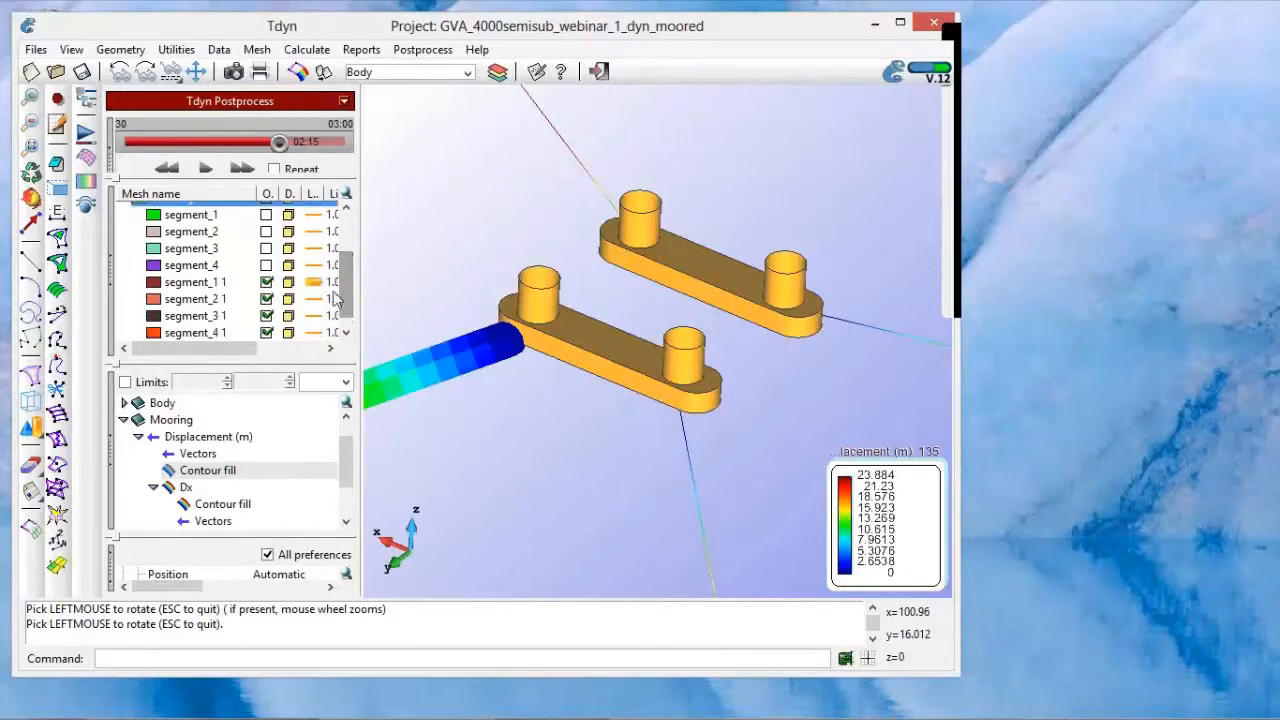
{"action": "left_click_drag", "start_coordinate": [360, 290], "coordinate": [410, 294]}
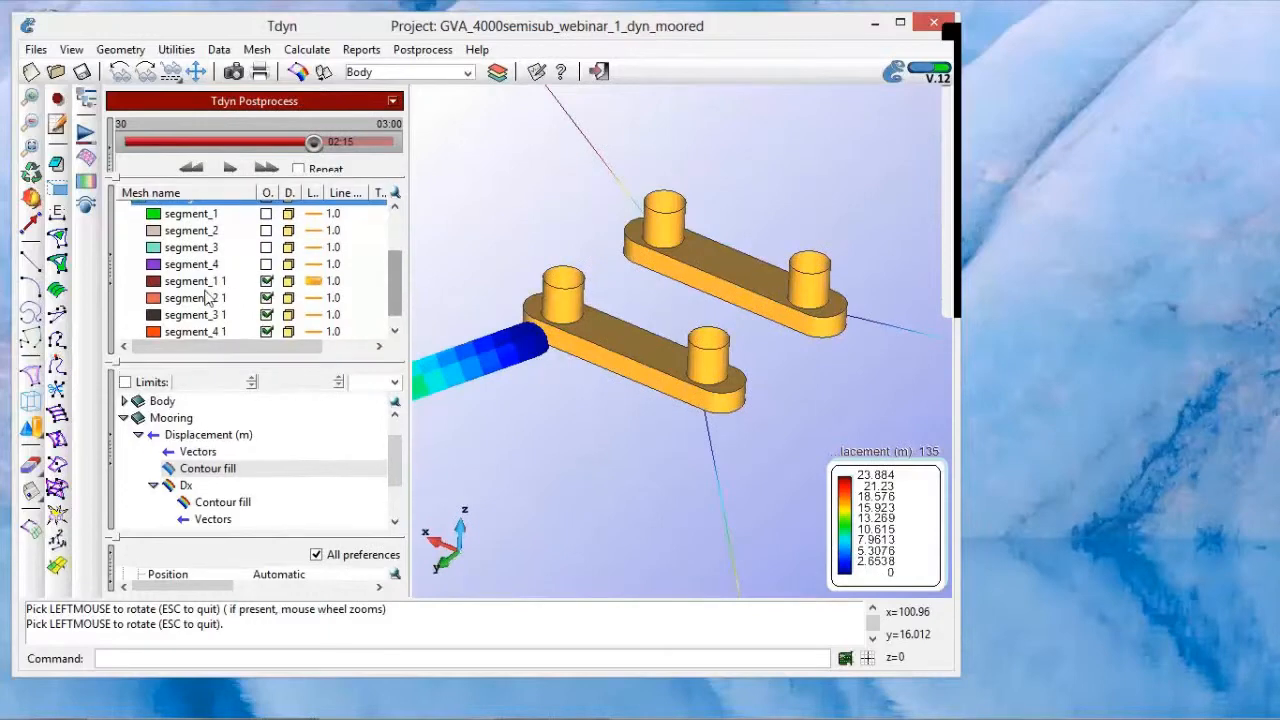
{"action": "left_click", "coordinate": [208, 298]}
{"action": "left_click", "coordinate": [175, 287], "text": "ctrl"}
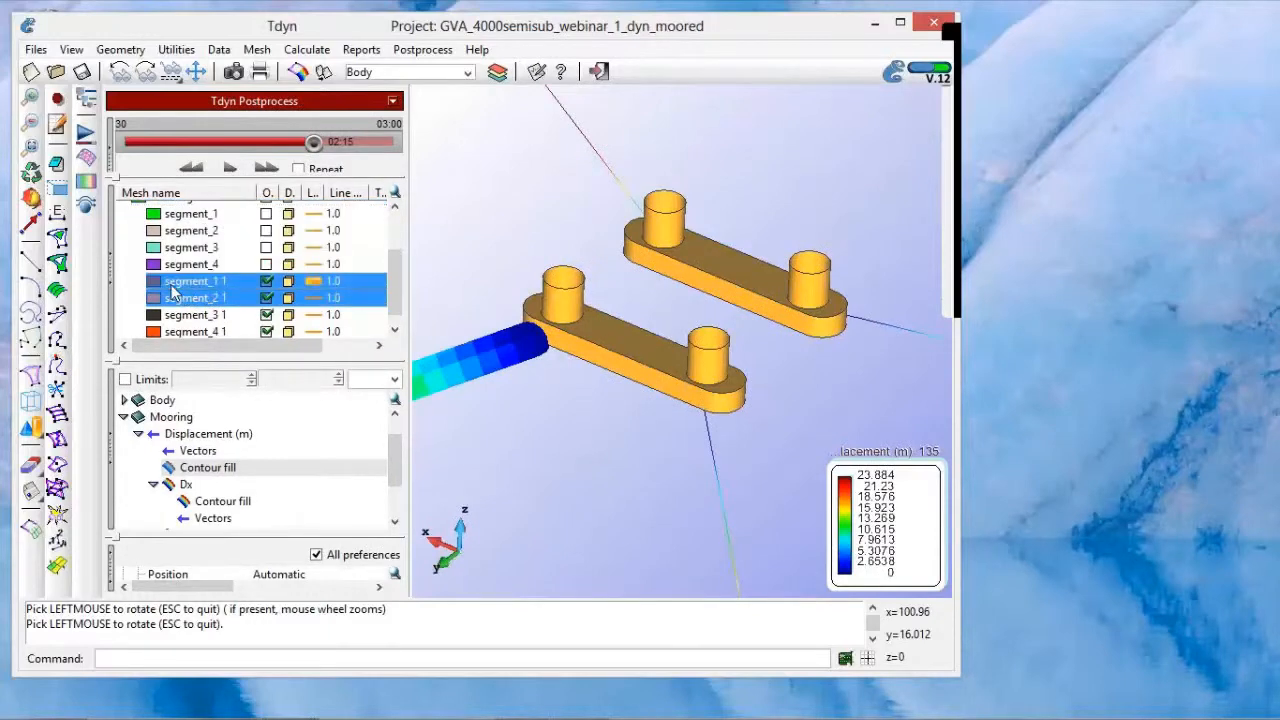
{"action": "left_click", "coordinate": [184, 315], "text": "ctrl"}
{"action": "left_click", "coordinate": [189, 331], "text": "ctrl"}
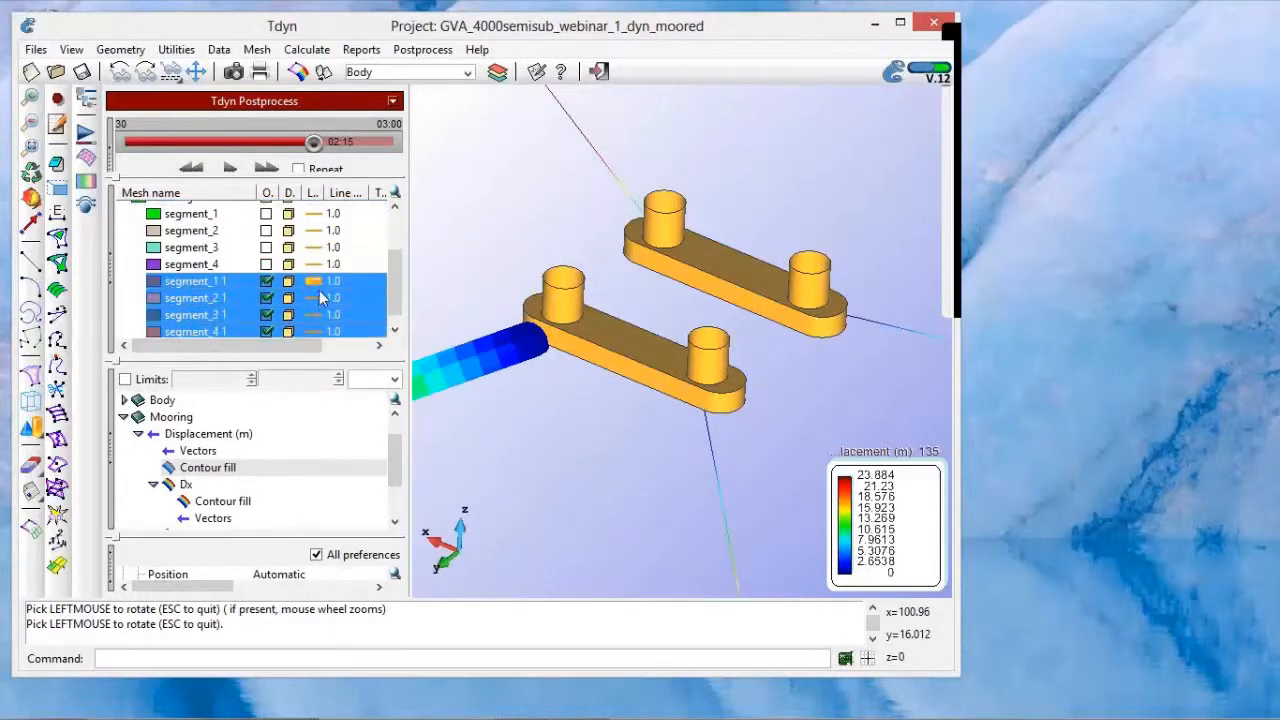
{"action": "left_click", "coordinate": [320, 297]}
{"action": "left_click", "coordinate": [333, 306]}
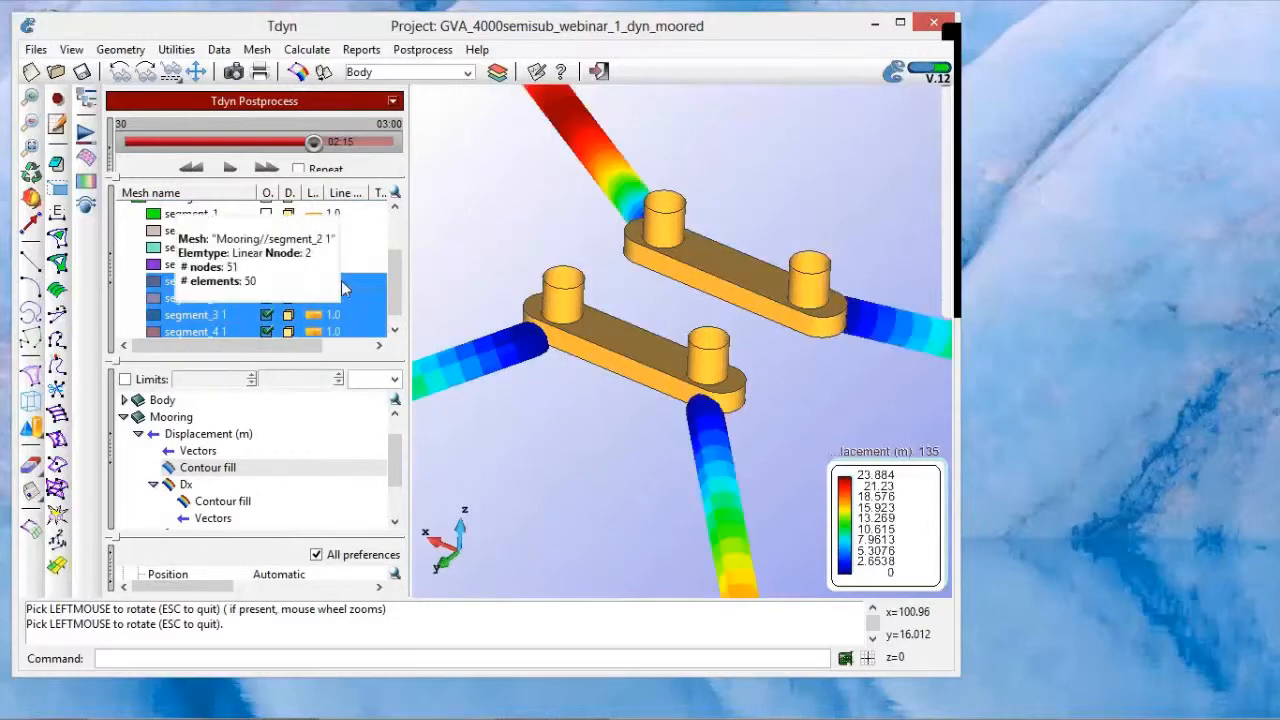
Step: Set the line width of the mooring mesh segment_3 1 to 0.5
{"action": "left_click", "coordinate": [338, 314]}
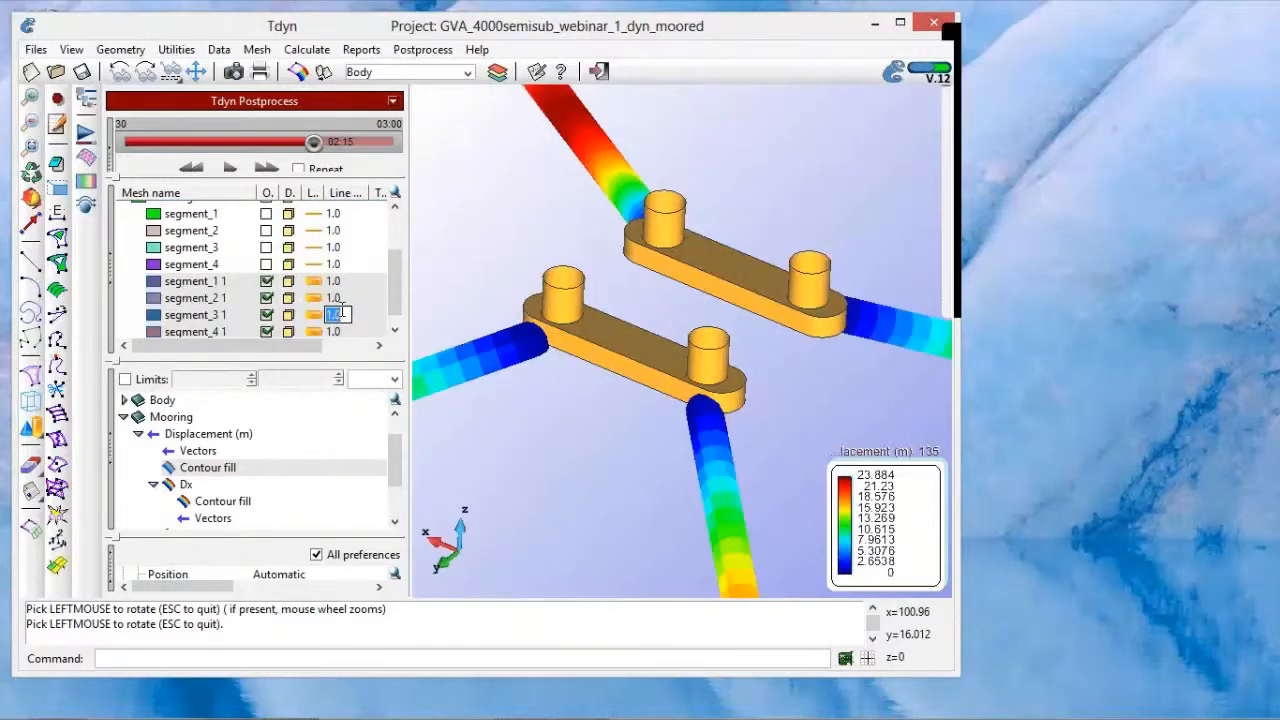
{"action": "type", "text": "0.5"}
{"action": "key", "text": "Return"}
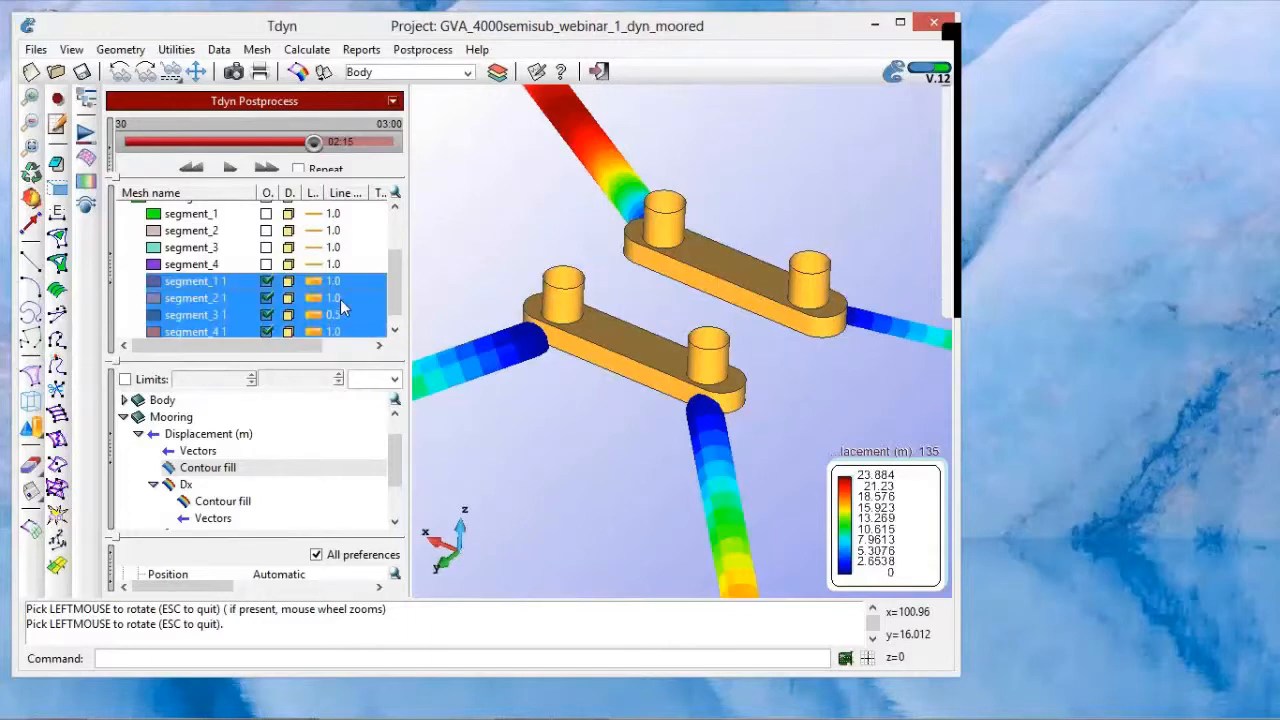
Step: Select only the mooring mesh segment_1 1 and set its line width to 0.5
{"action": "left_click", "coordinate": [340, 282]}
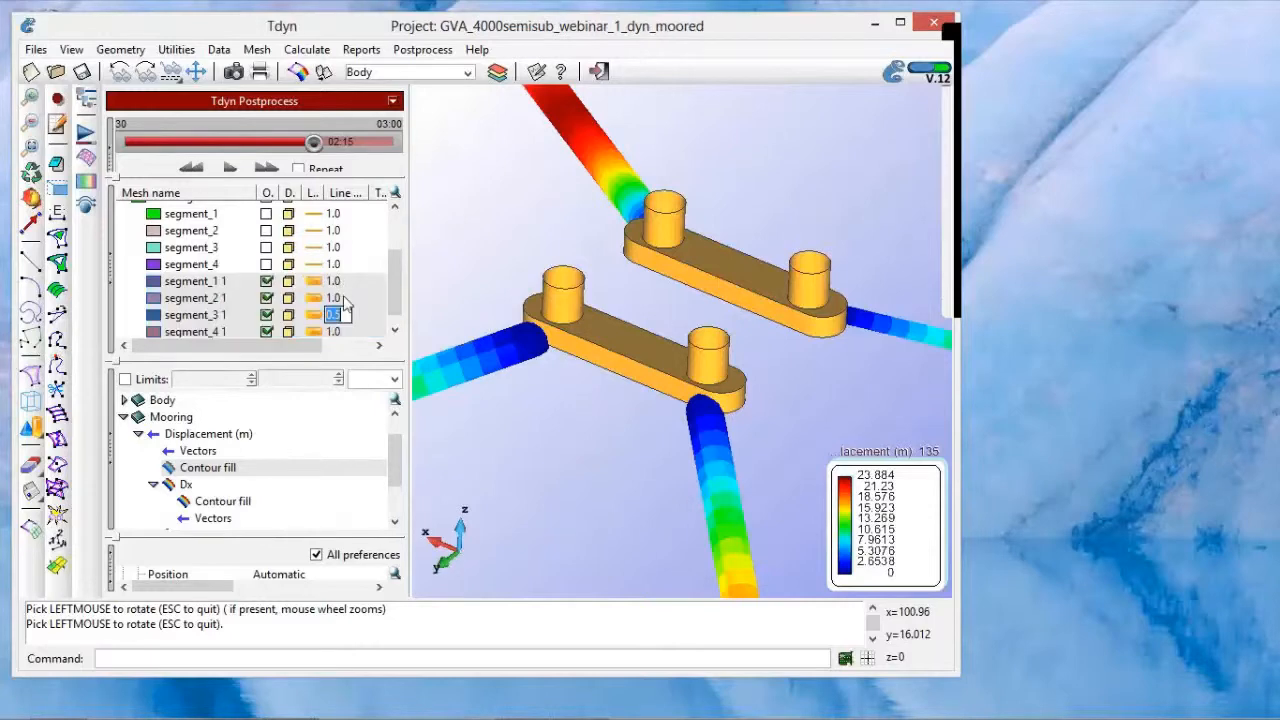
{"action": "left_click", "coordinate": [340, 282]}
{"action": "left_click", "coordinate": [337, 282]}
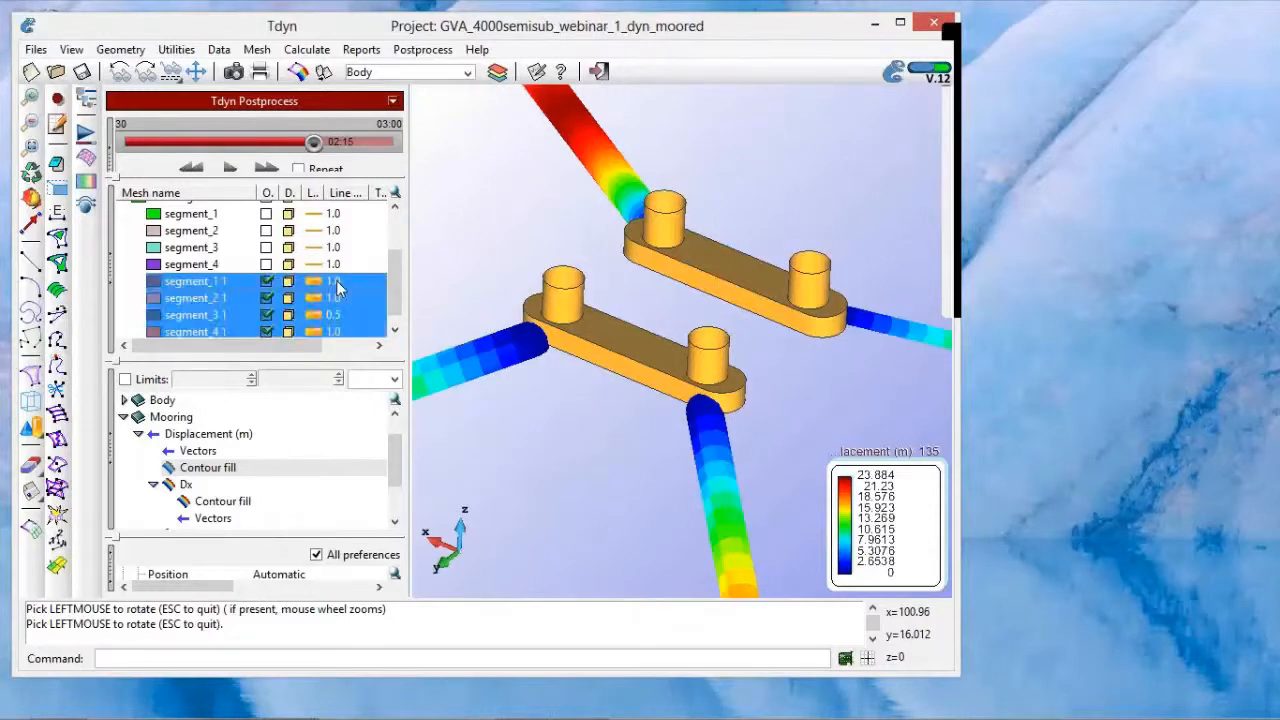
{"action": "left_click", "coordinate": [206, 282]}
{"action": "left_click", "coordinate": [193, 266]}
{"action": "left_click", "coordinate": [347, 284]}
{"action": "left_click", "coordinate": [341, 283]}
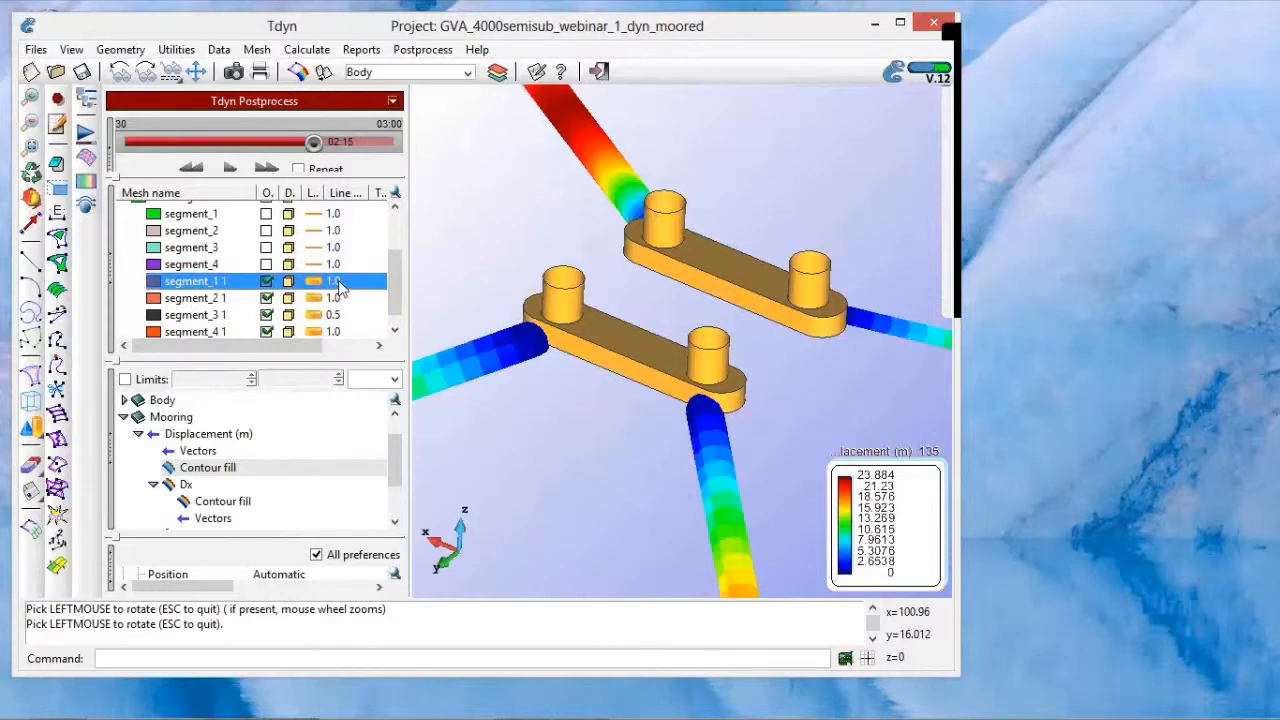
{"action": "type", "text": "0.5"}
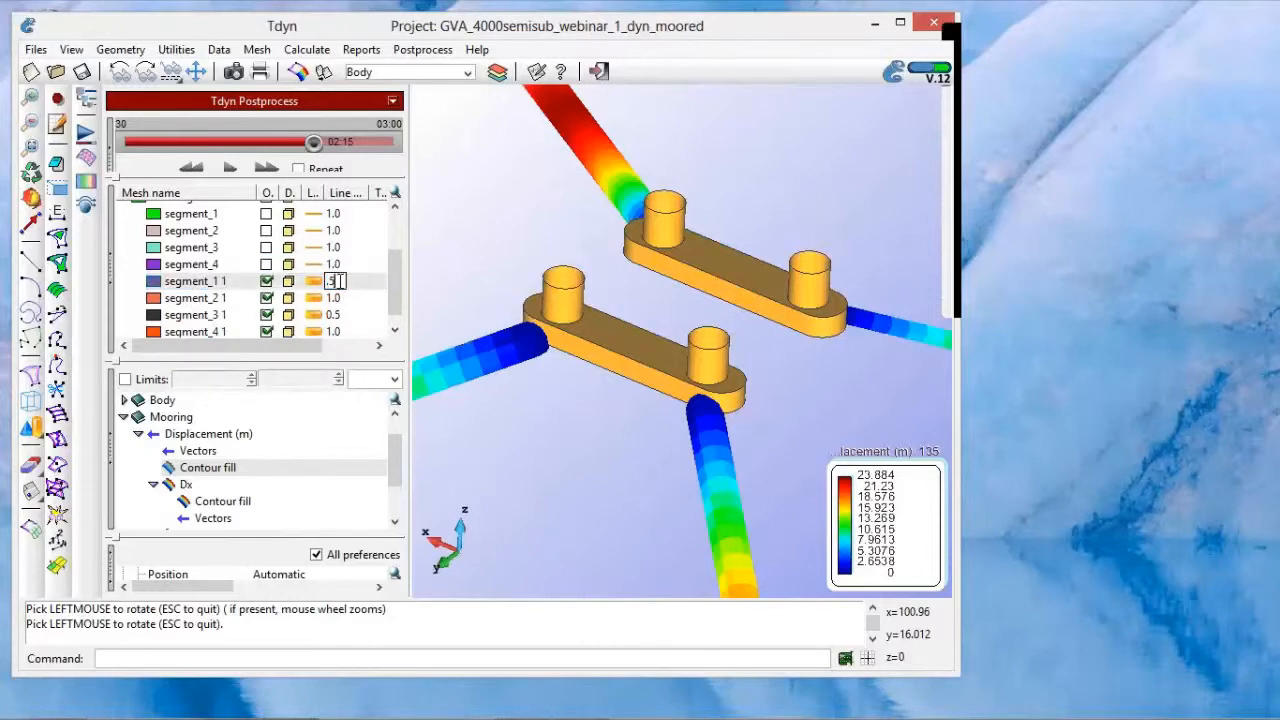
{"action": "key", "text": "Return"}
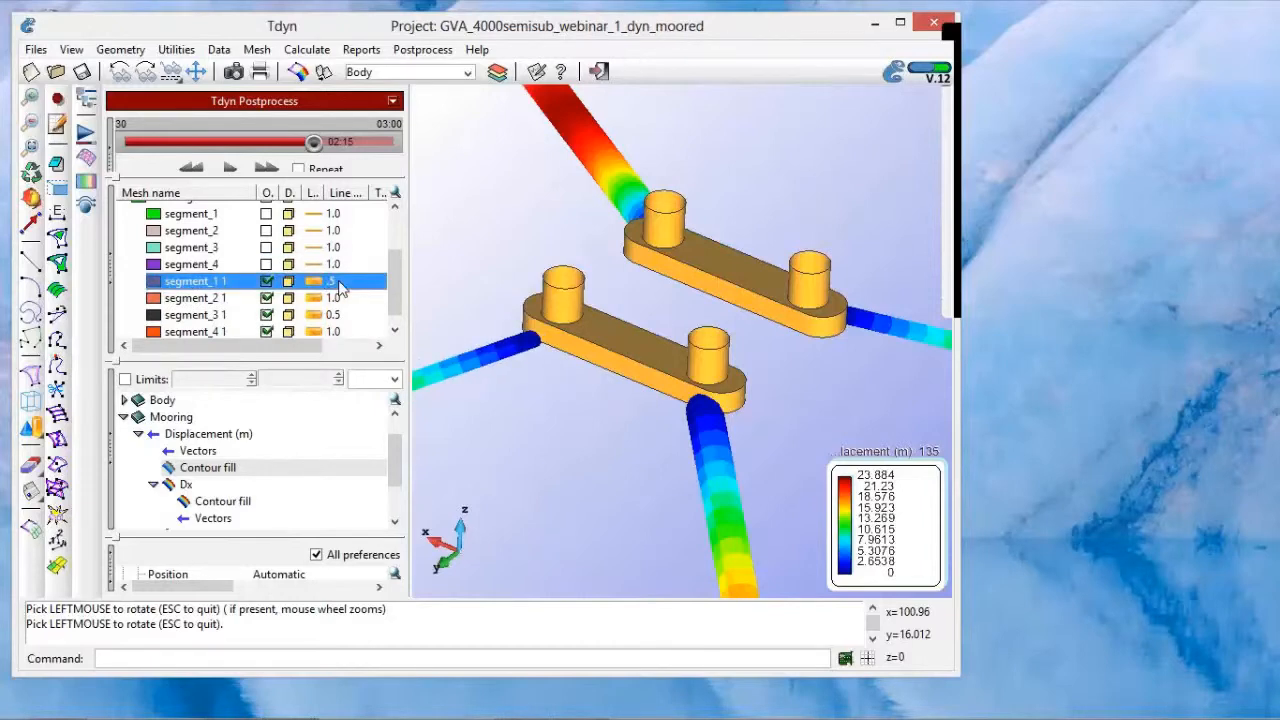
Step: Set the line widths of the mooring meshes segment_2 1 and segment_4 1 to 0.5
{"action": "left_click", "coordinate": [336, 298]}
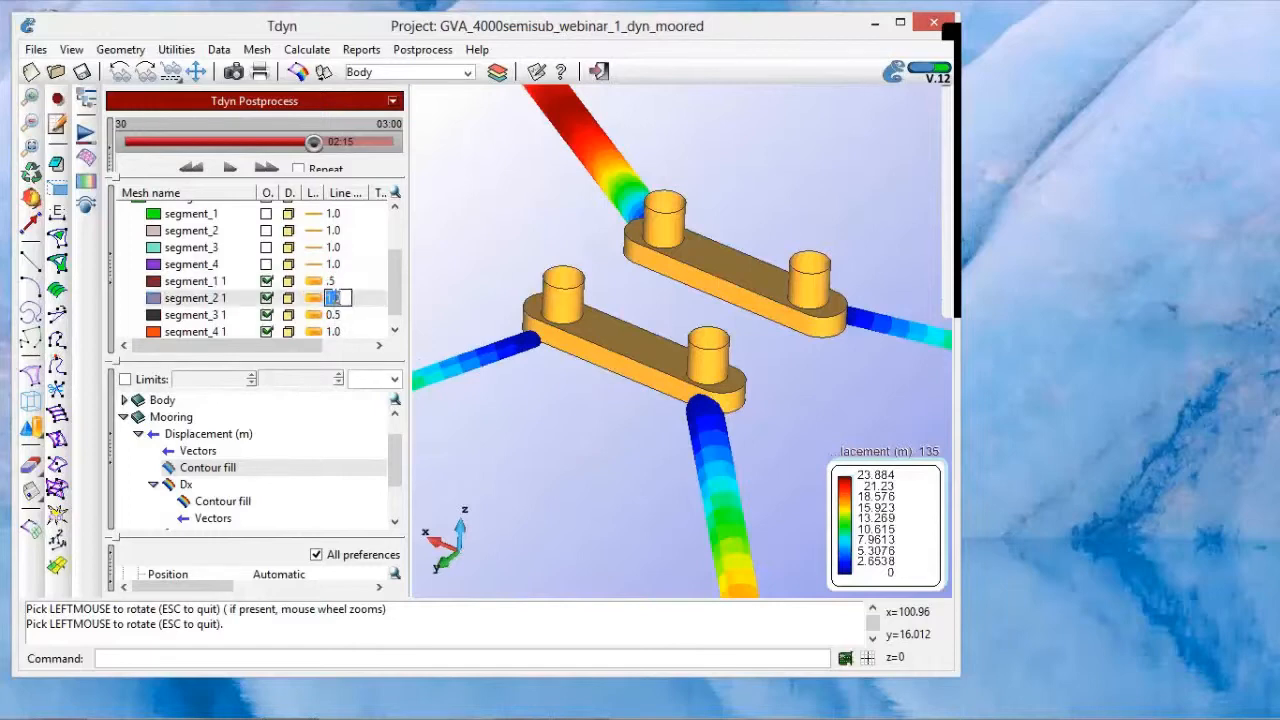
{"action": "type", "text": "0.5"}
{"action": "key", "text": "Return"}
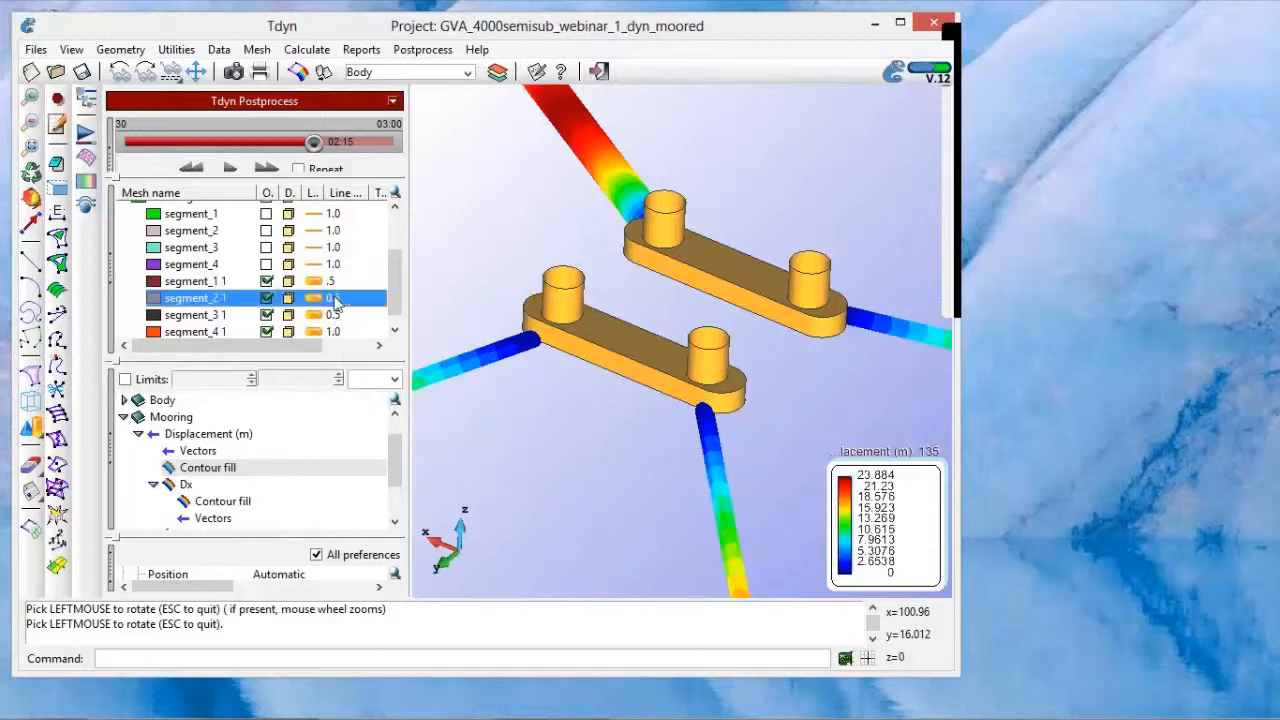
{"action": "left_click", "coordinate": [395, 329]}
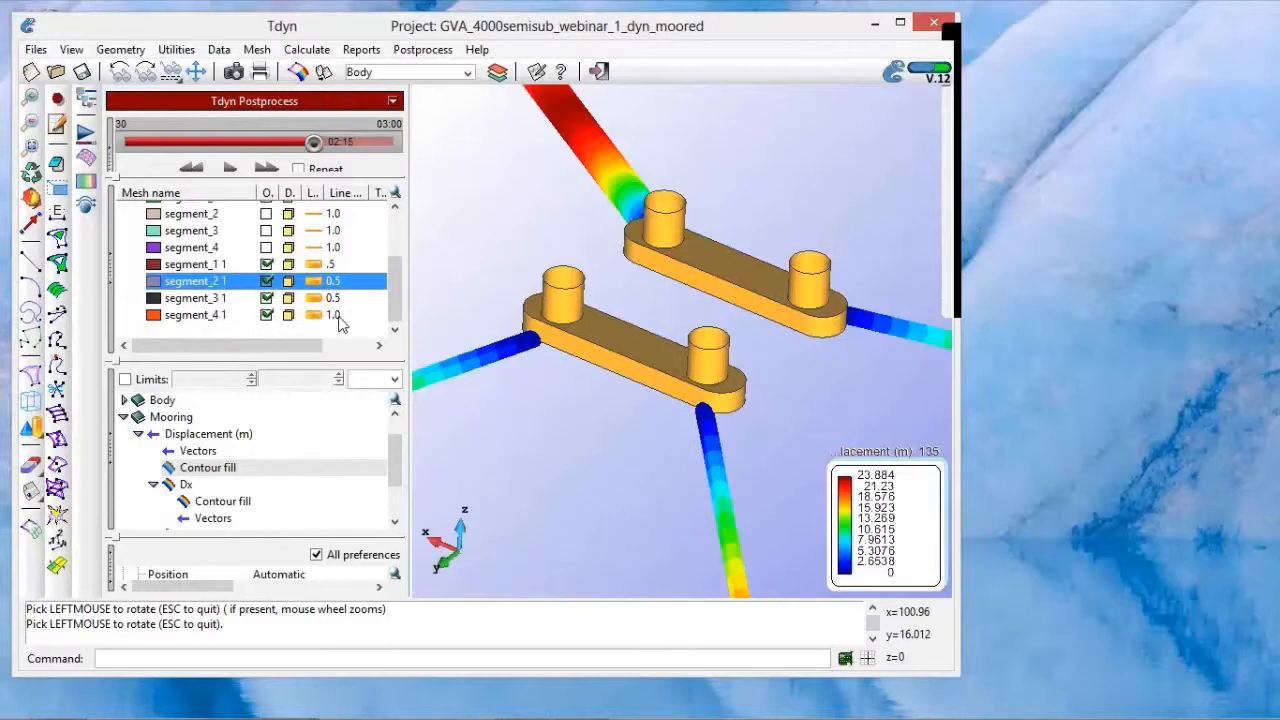
{"action": "left_click", "coordinate": [336, 315]}
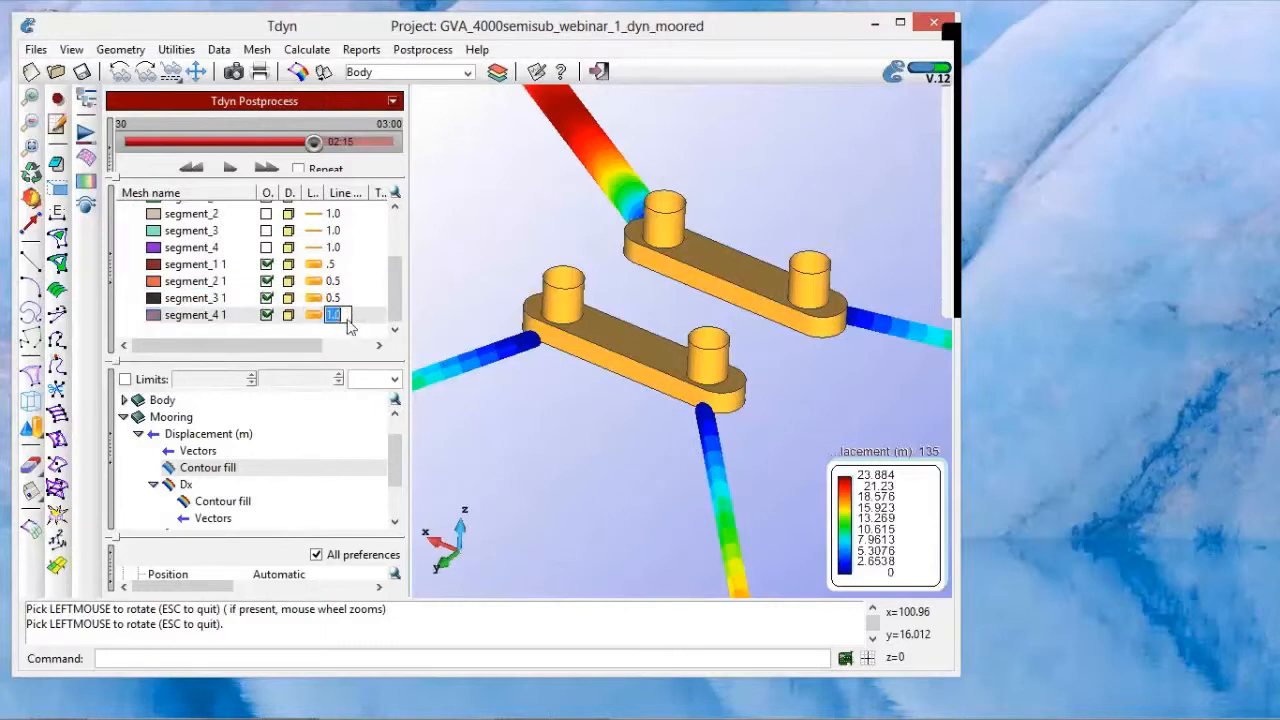
{"action": "type", "text": "0.5"}
{"action": "key", "text": "Return"}
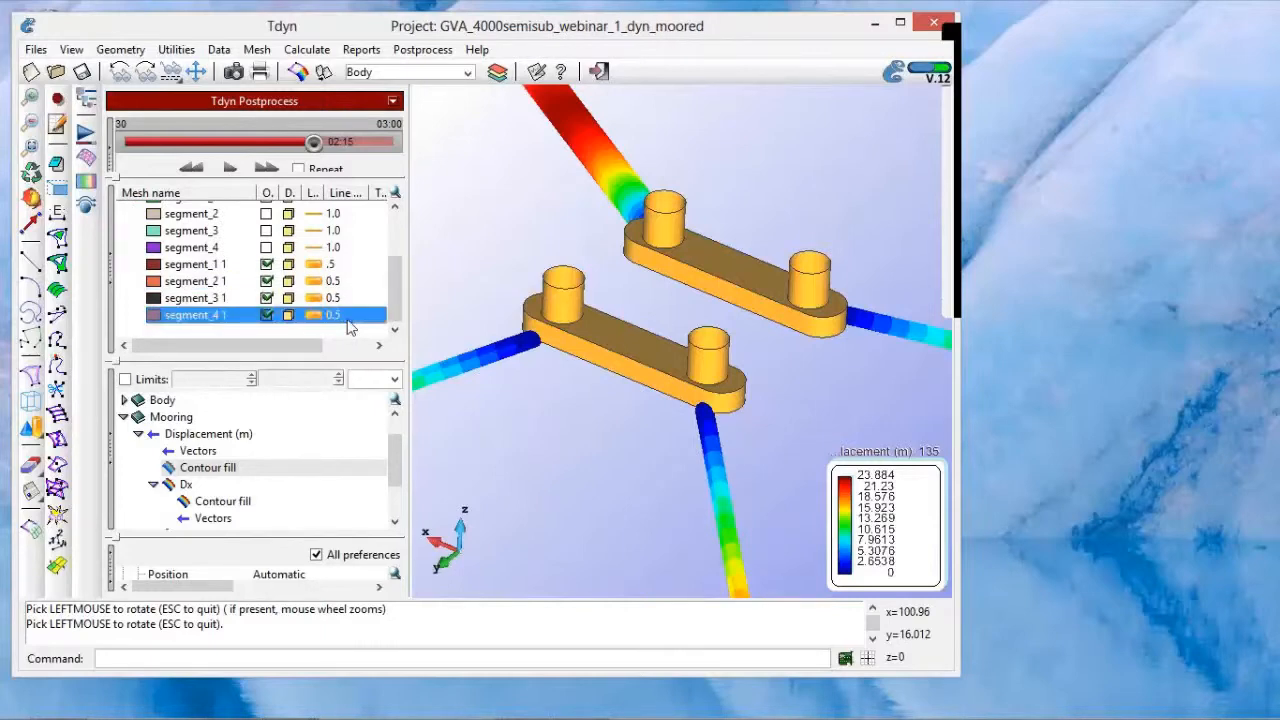
Step: Set the results time to 01:00 for the full mooring layout
{"action": "right_click", "coordinate": [616, 421]}
{"action": "left_click", "coordinate": [580, 398]}
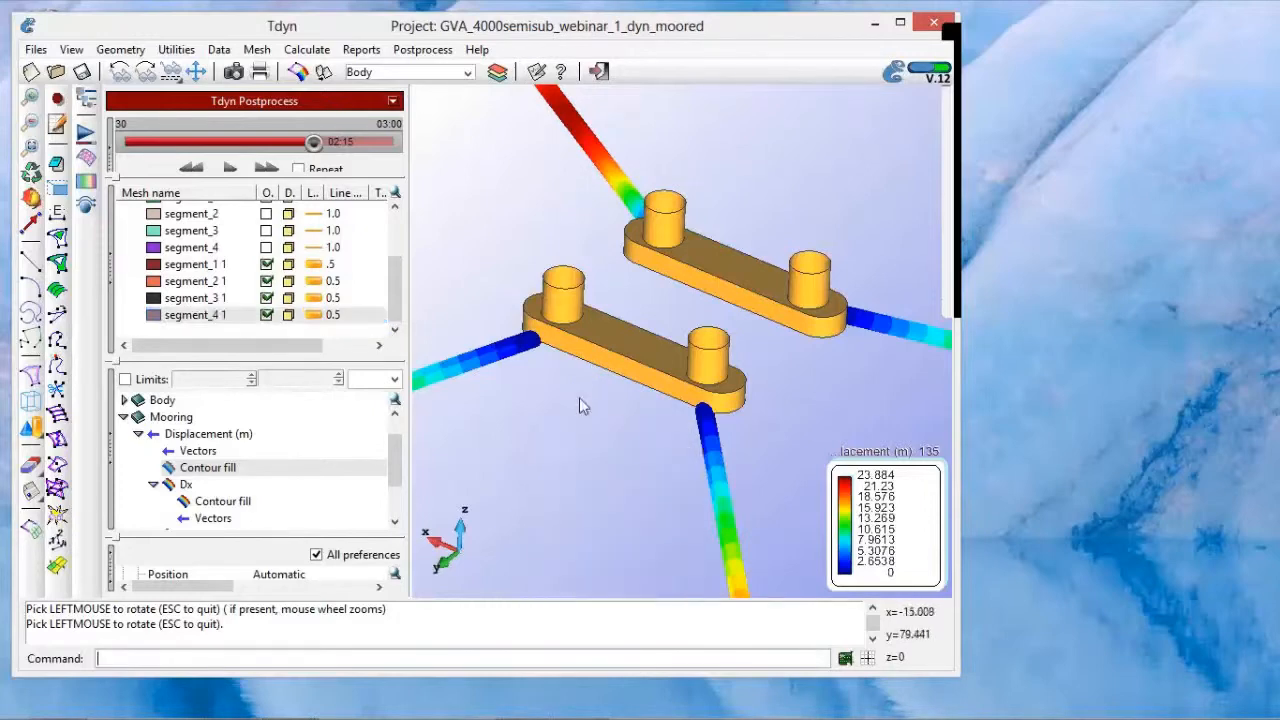
{"action": "left_click_drag", "start_coordinate": [571, 406], "coordinate": [571, 406]}
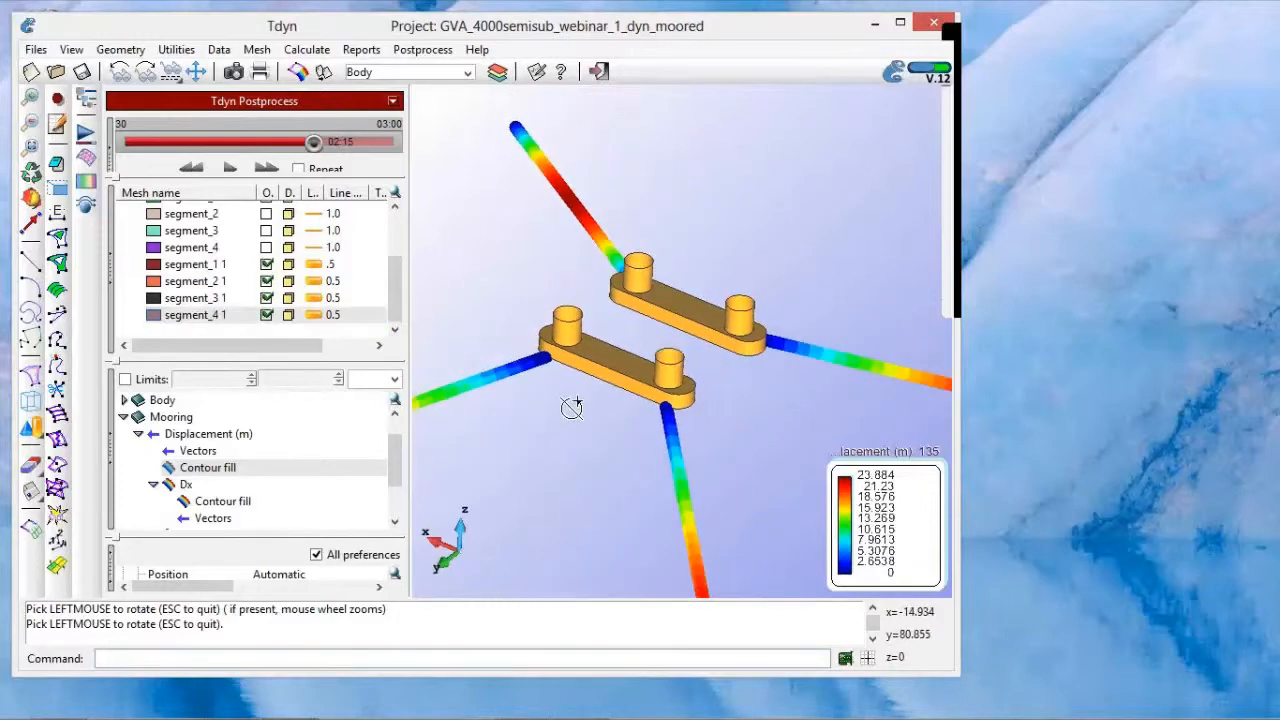
{"action": "scroll", "coordinate": [571, 406], "scroll_direction": "down", "scroll_amount": 5}
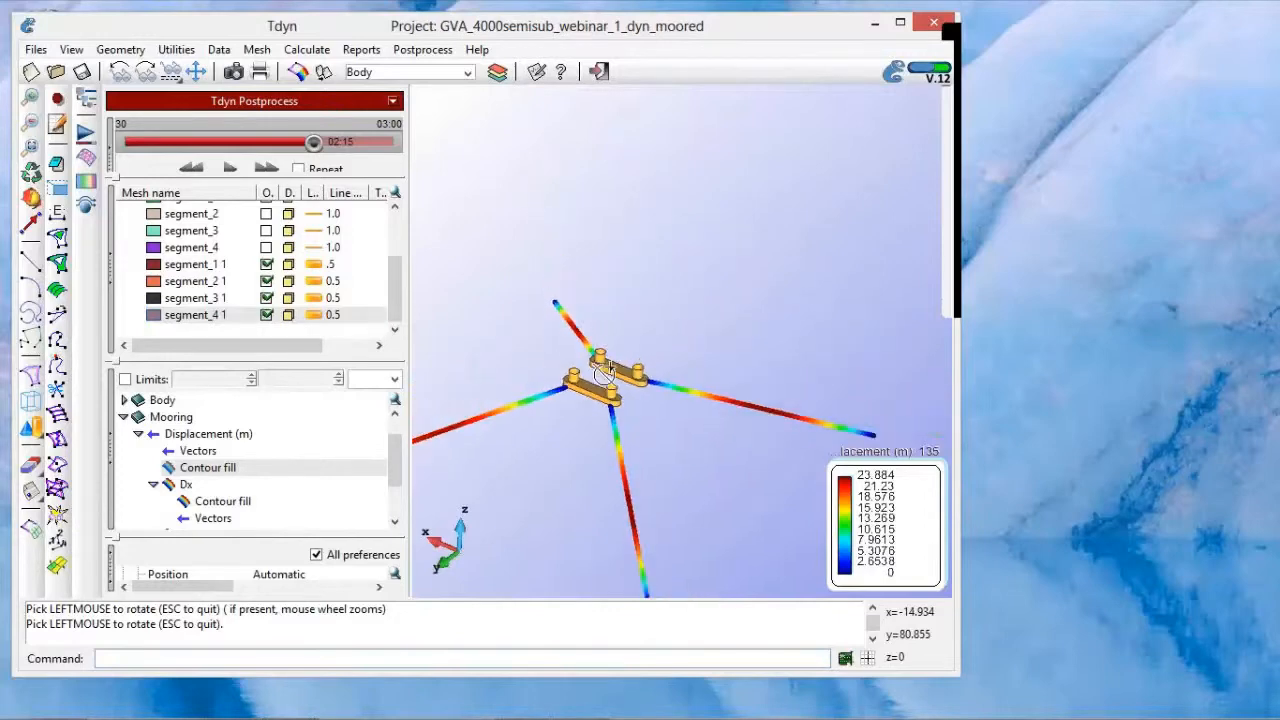
{"action": "scroll", "coordinate": [606, 372], "scroll_direction": "down", "scroll_amount": 5}
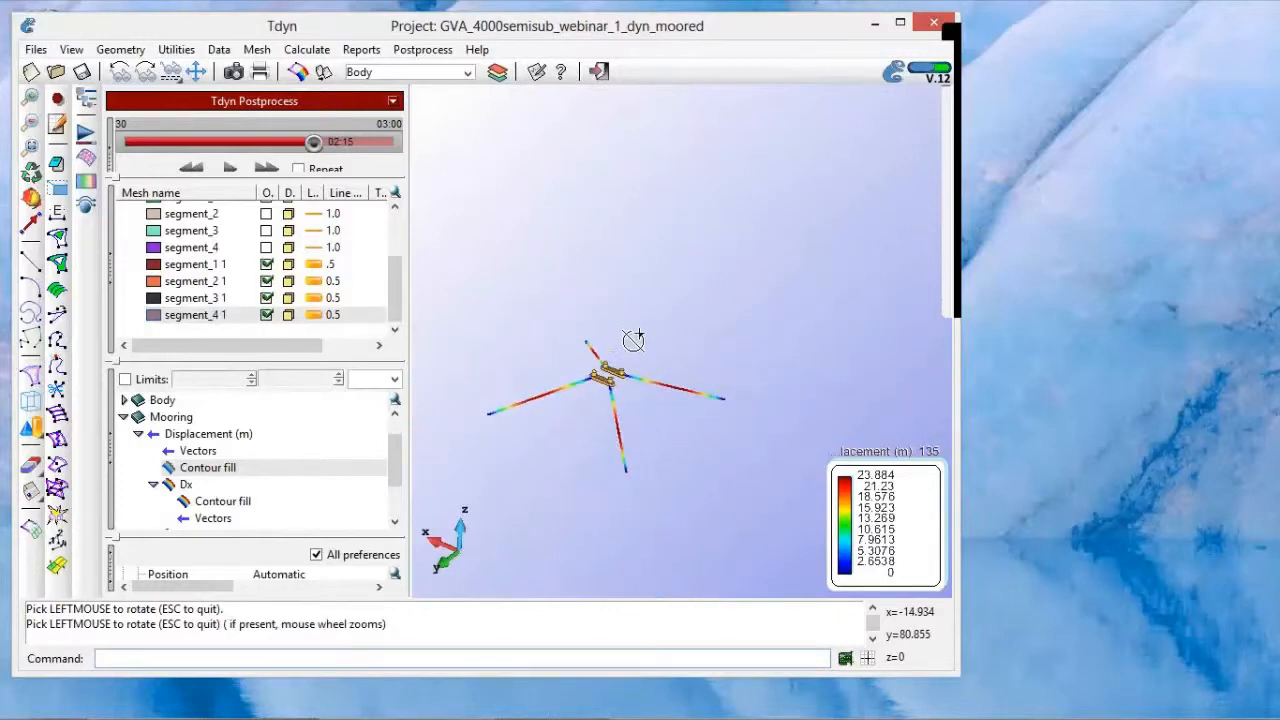
{"action": "scroll", "coordinate": [633, 340], "scroll_direction": "down", "scroll_amount": 3}
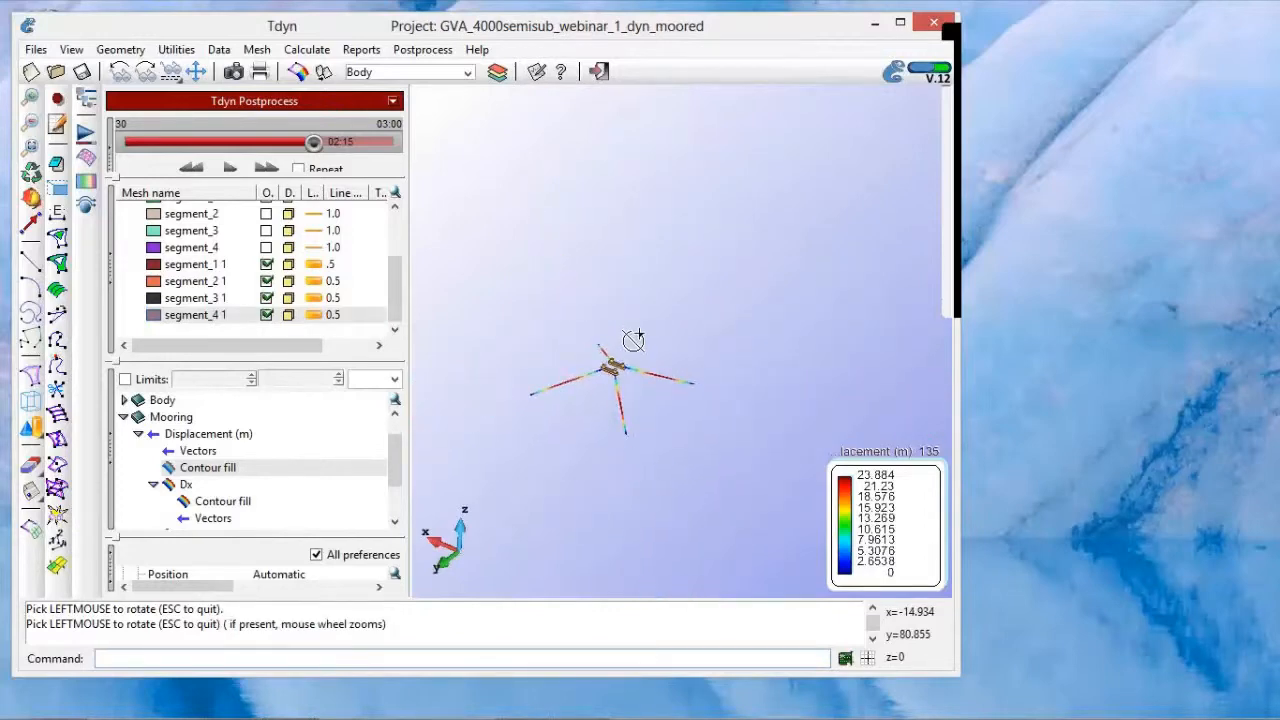
{"action": "left_click", "coordinate": [180, 142]}
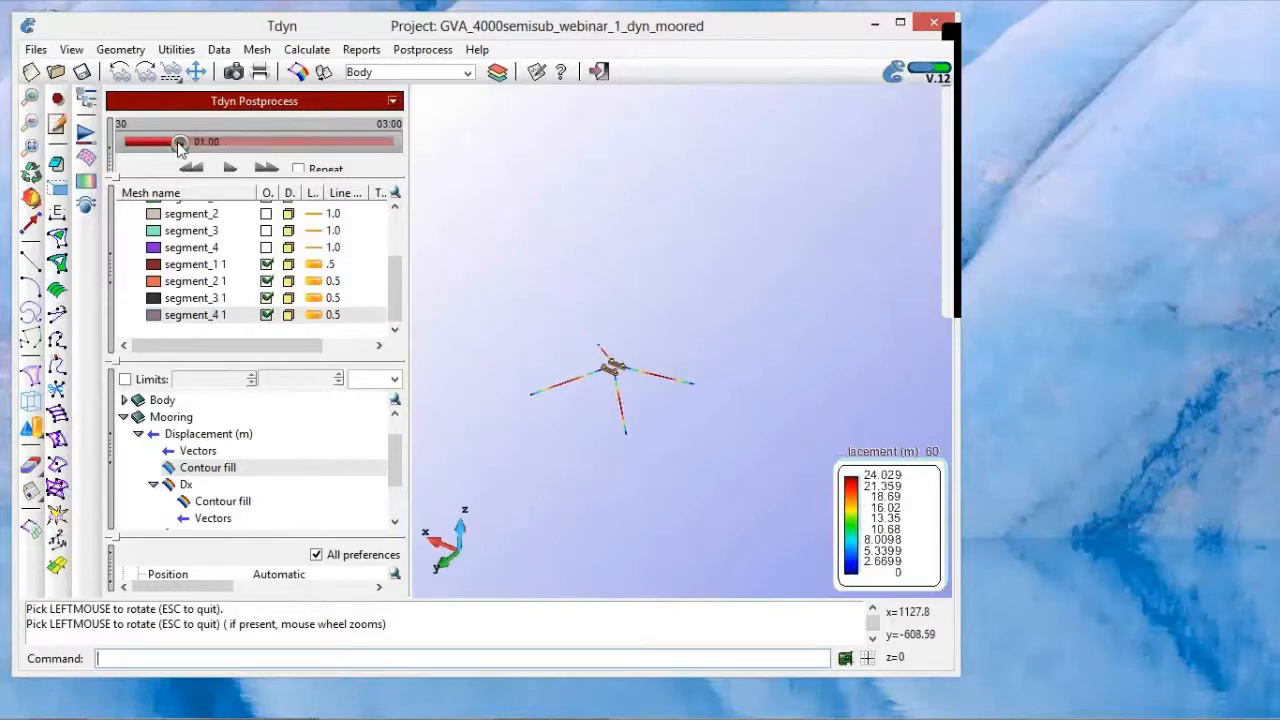
Step: Collapse the Dx component of the Mooring Displacement and switch the displayed result to No result
{"action": "left_click", "coordinate": [153, 484]}
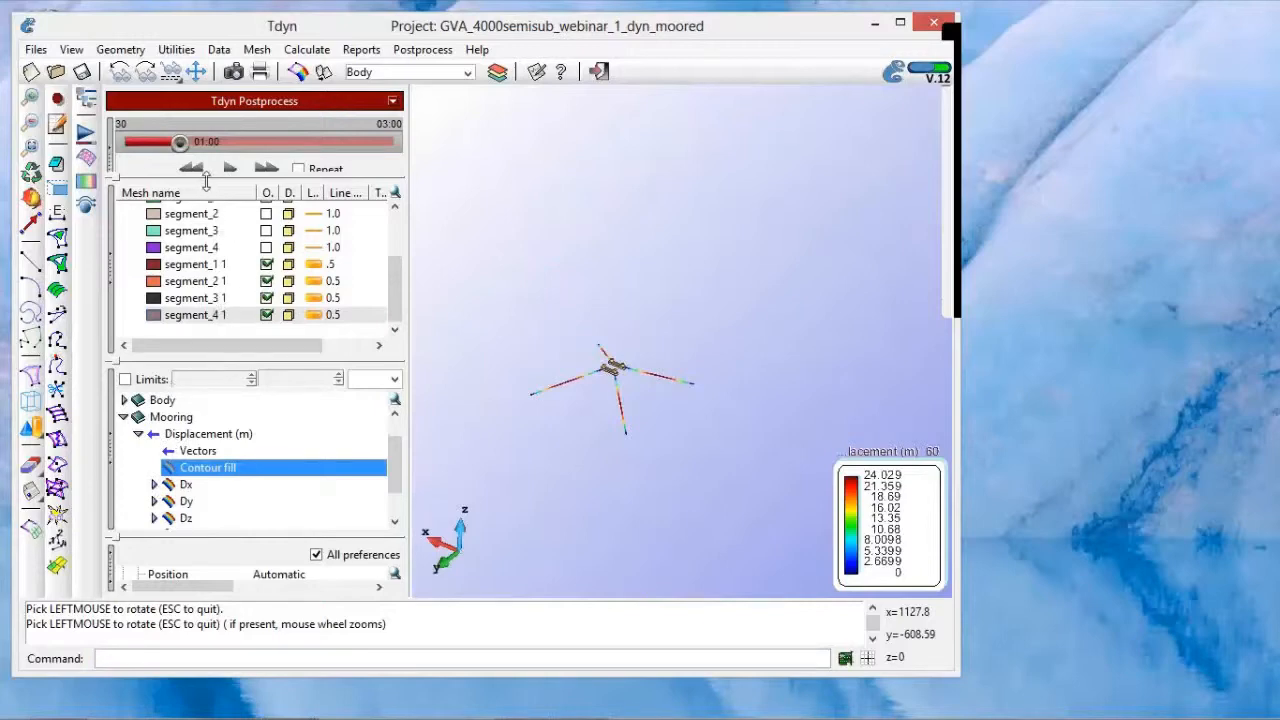
{"action": "mouse_move", "coordinate": [207, 188]}
{"action": "left_mouse_down"}
{"action": "mouse_move", "coordinate": [206, 206]}
{"action": "mouse_move", "coordinate": [206, 195]}
{"action": "left_mouse_up"}
{"action": "left_click_drag", "start_coordinate": [397, 471], "coordinate": [399, 522]}
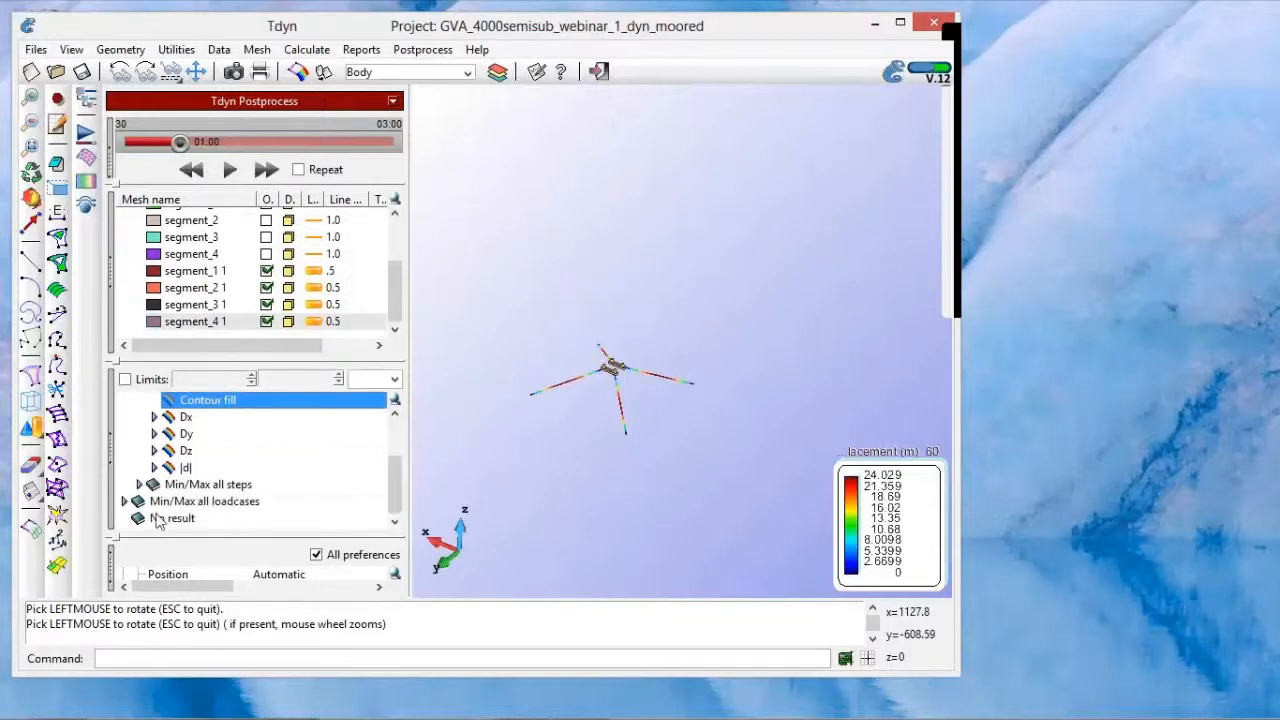
{"action": "left_click", "coordinate": [172, 518]}
{"action": "right_click_drag", "start_coordinate": [593, 460], "coordinate": [627, 470], "text": "shift"}
{"action": "scroll", "coordinate": [621, 463], "scroll_direction": "up", "scroll_amount": 2, "text": "shift"}
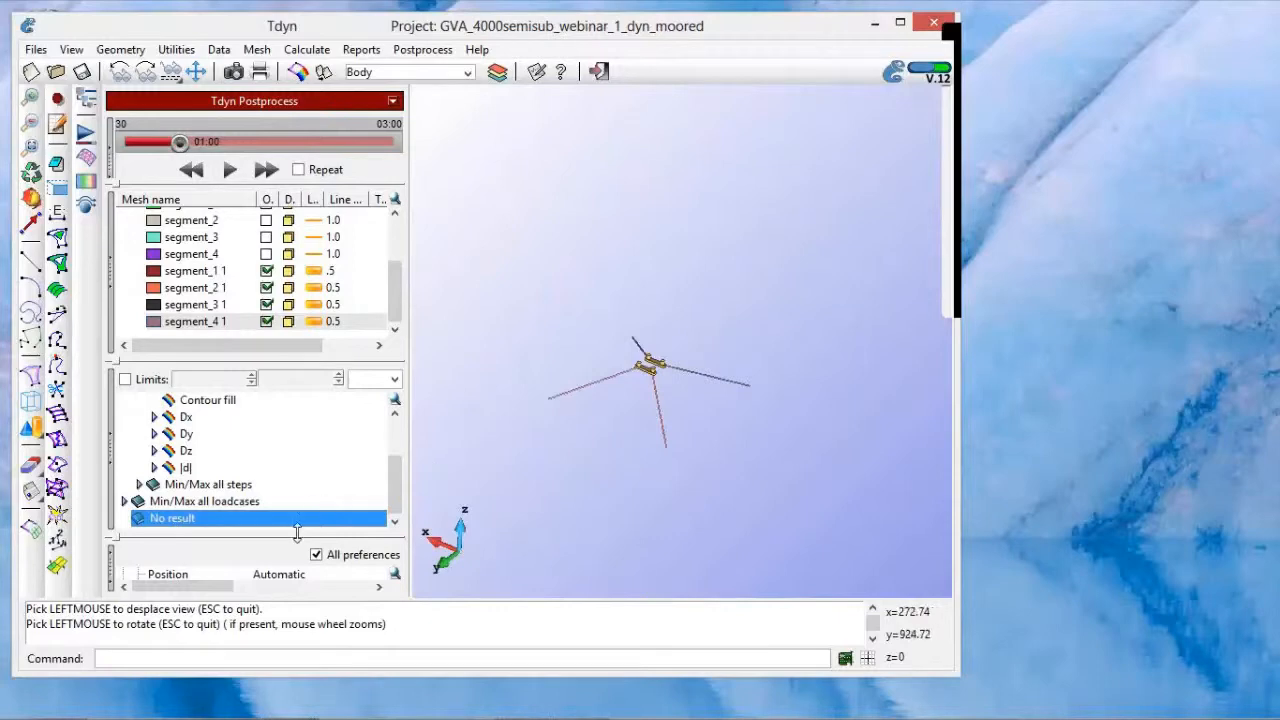
Step: Collapse the Meshes section, choose Mooring Displacement (m) as the deformation result and enable drawing of the deformation
{"action": "left_click_drag", "start_coordinate": [298, 536], "coordinate": [291, 441]}
{"action": "left_click", "coordinate": [113, 239]}
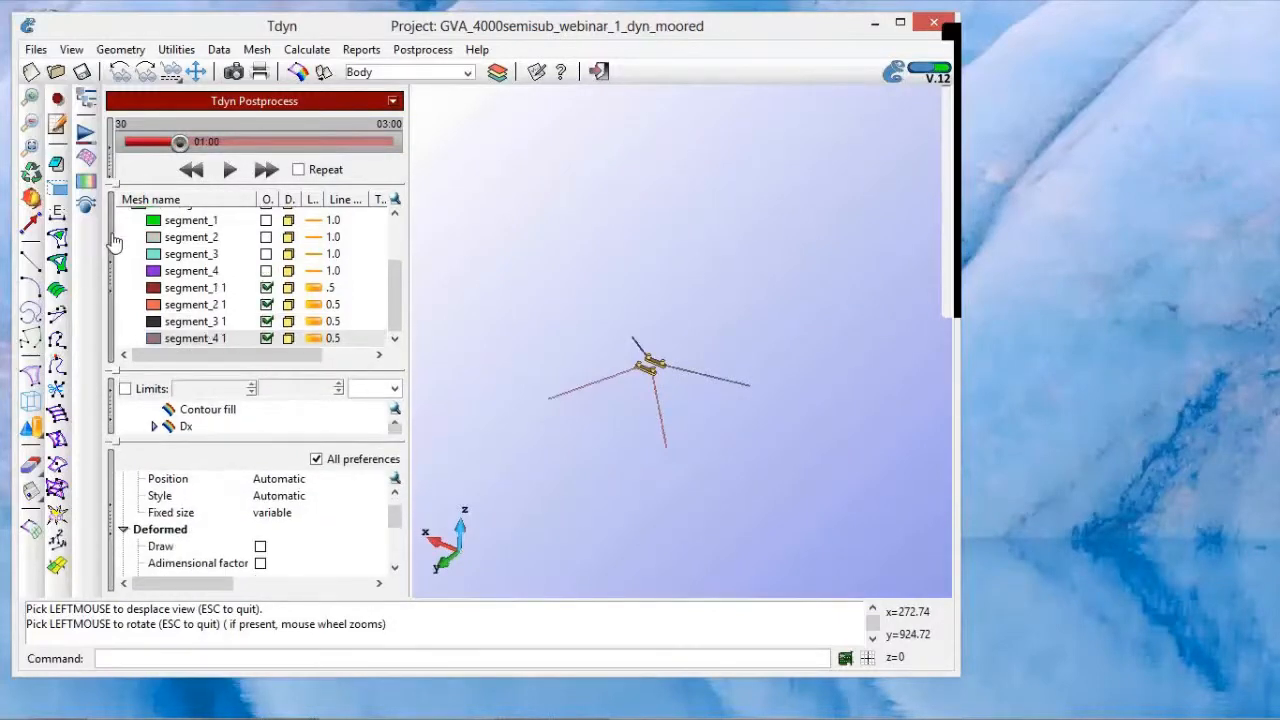
{"action": "left_click_drag", "start_coordinate": [221, 445], "coordinate": [231, 323]}
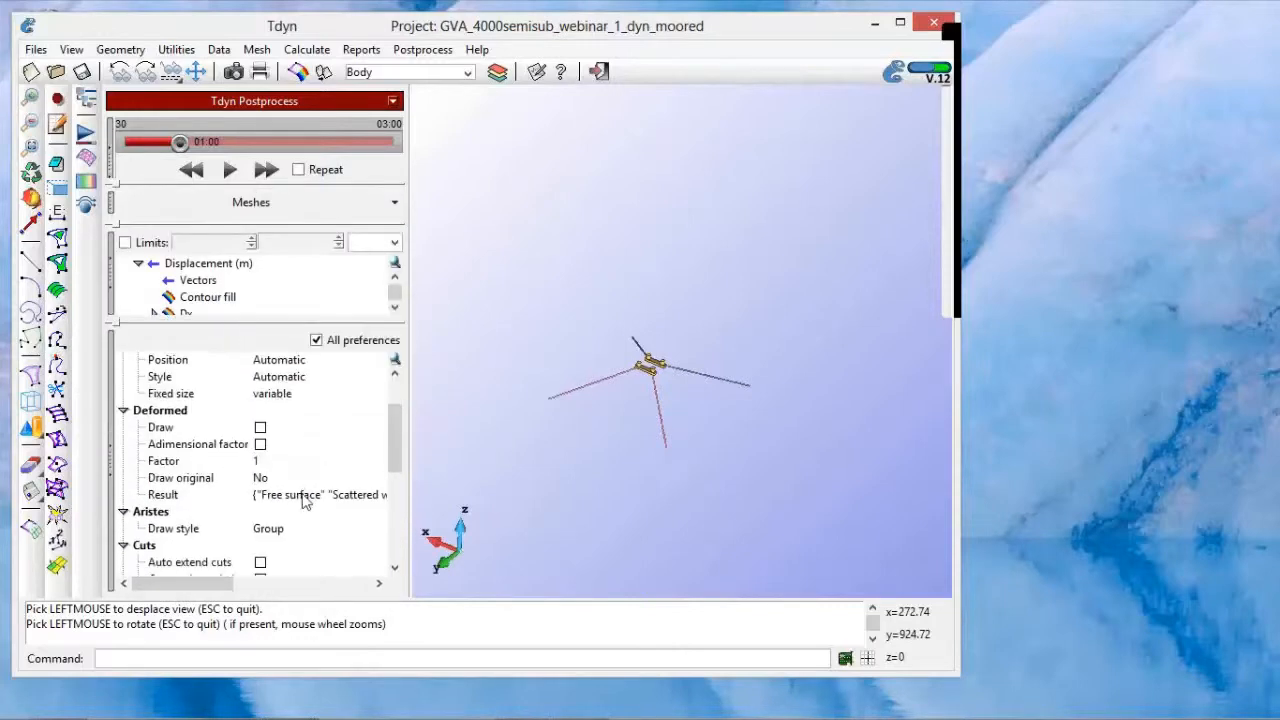
{"action": "left_click", "coordinate": [302, 495]}
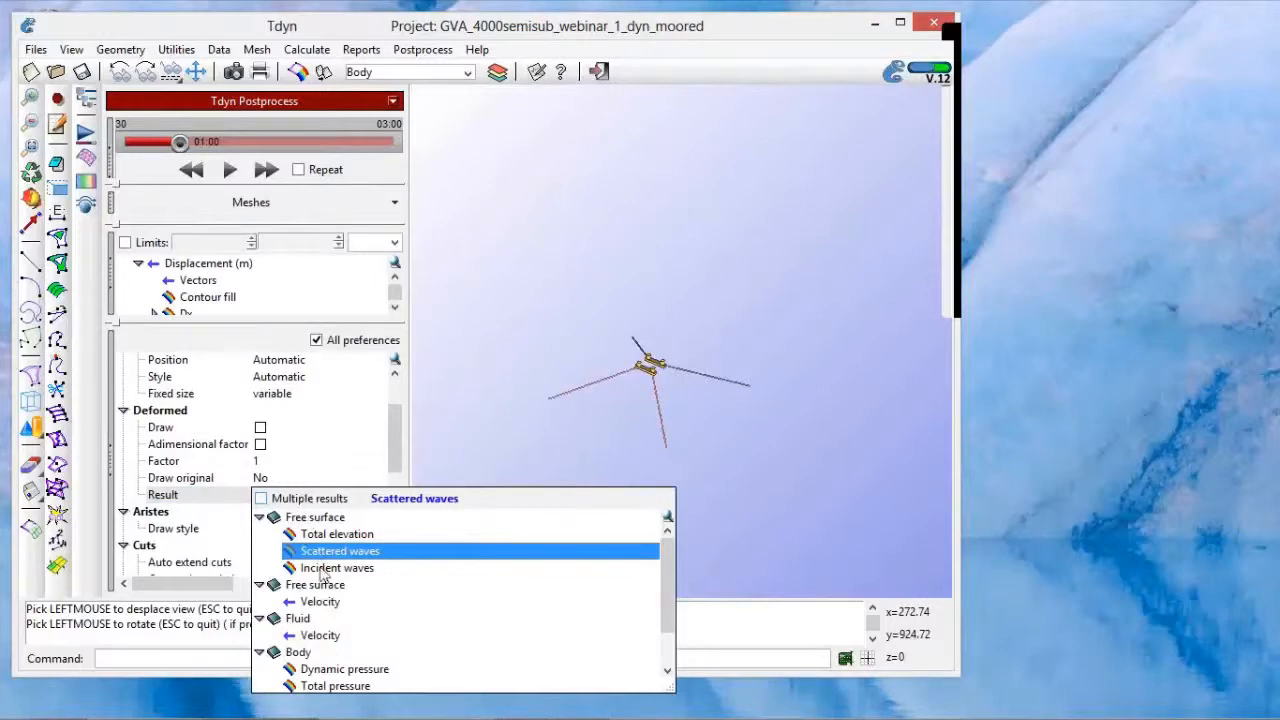
{"action": "scroll", "coordinate": [336, 590], "scroll_direction": "down", "scroll_amount": 2}
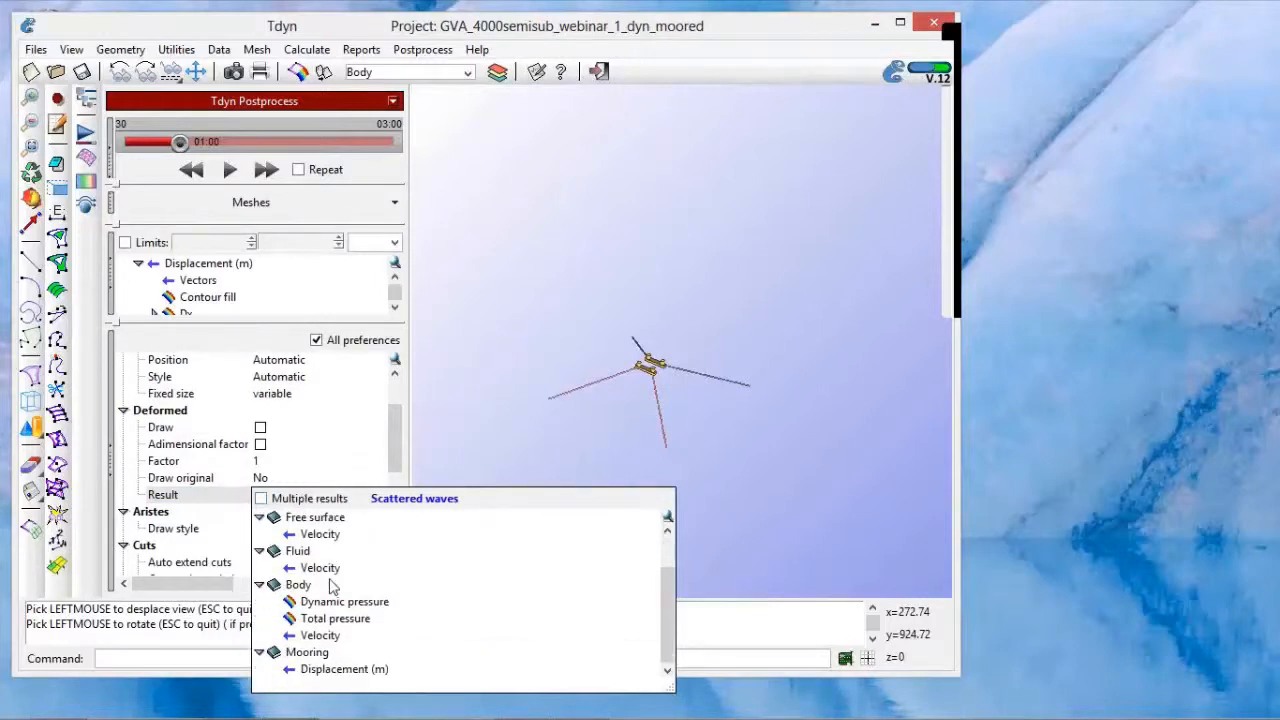
{"action": "left_click", "coordinate": [343, 670]}
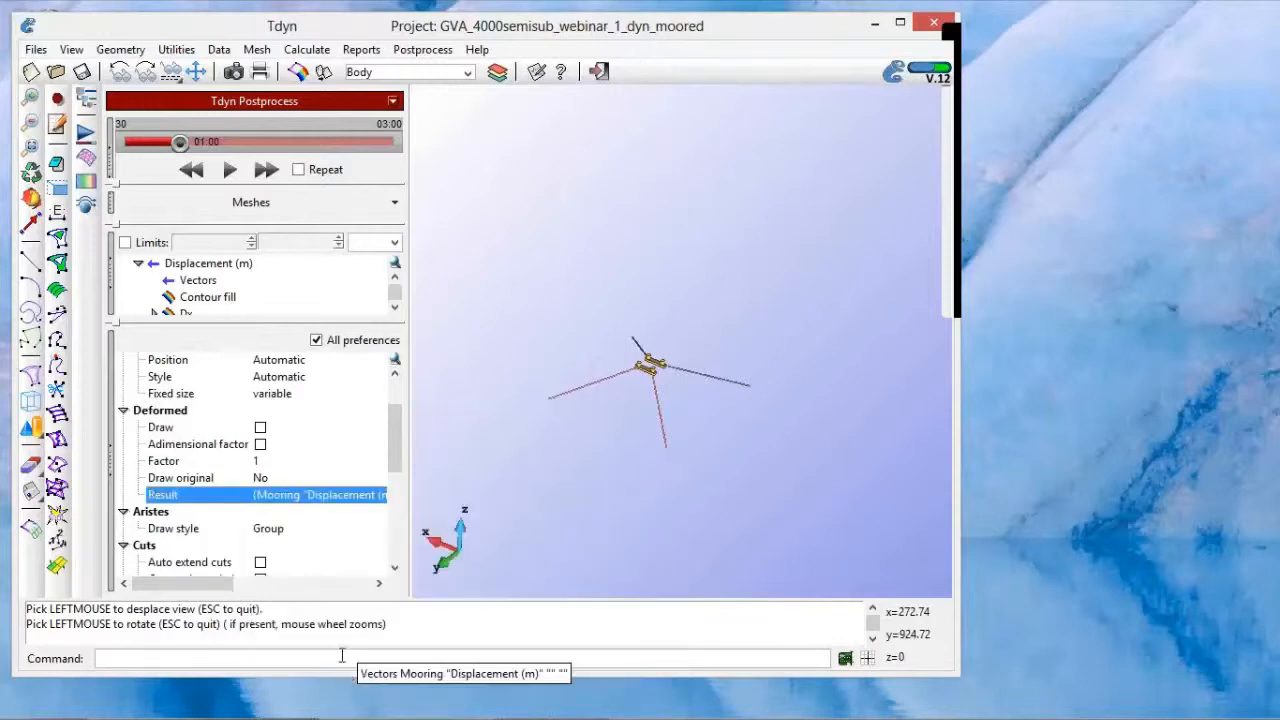
{"action": "left_click", "coordinate": [261, 427]}
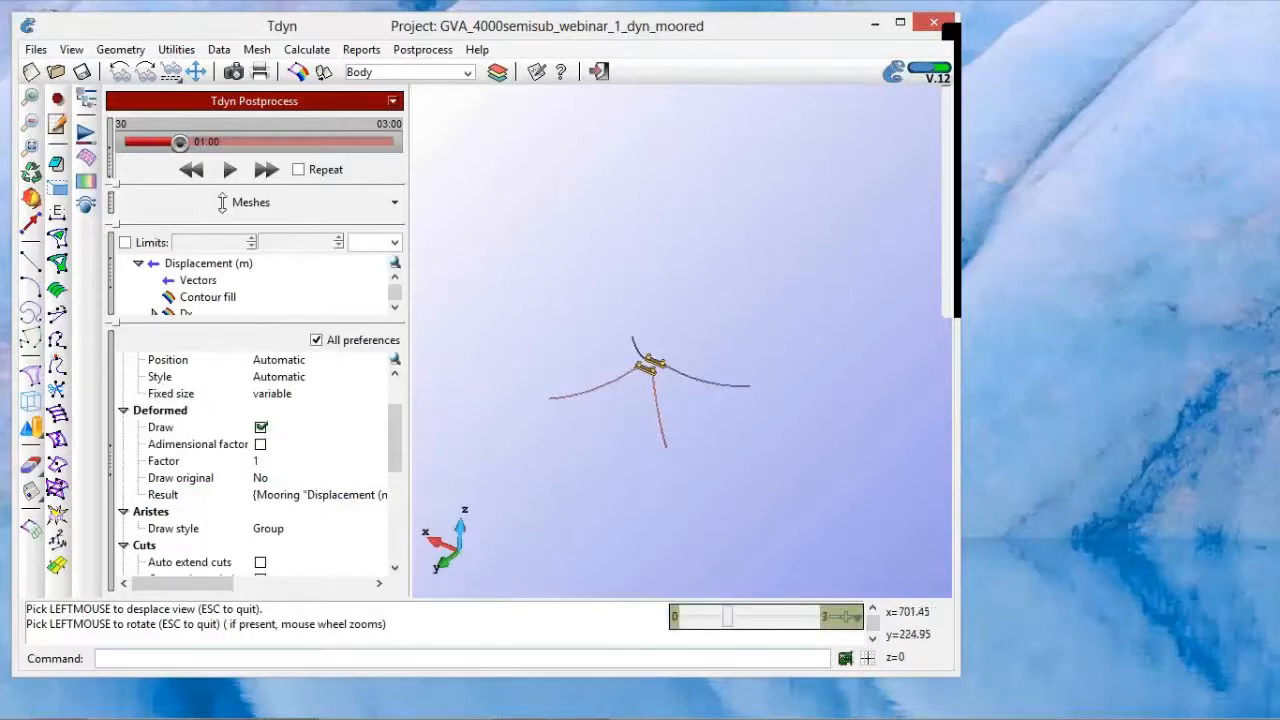
Step: Play the animation of the platform with its deformed mooring lines from 01:00 and pause it before the end
{"action": "left_click", "coordinate": [31, 98]}
{"action": "left_click", "coordinate": [541, 304]}
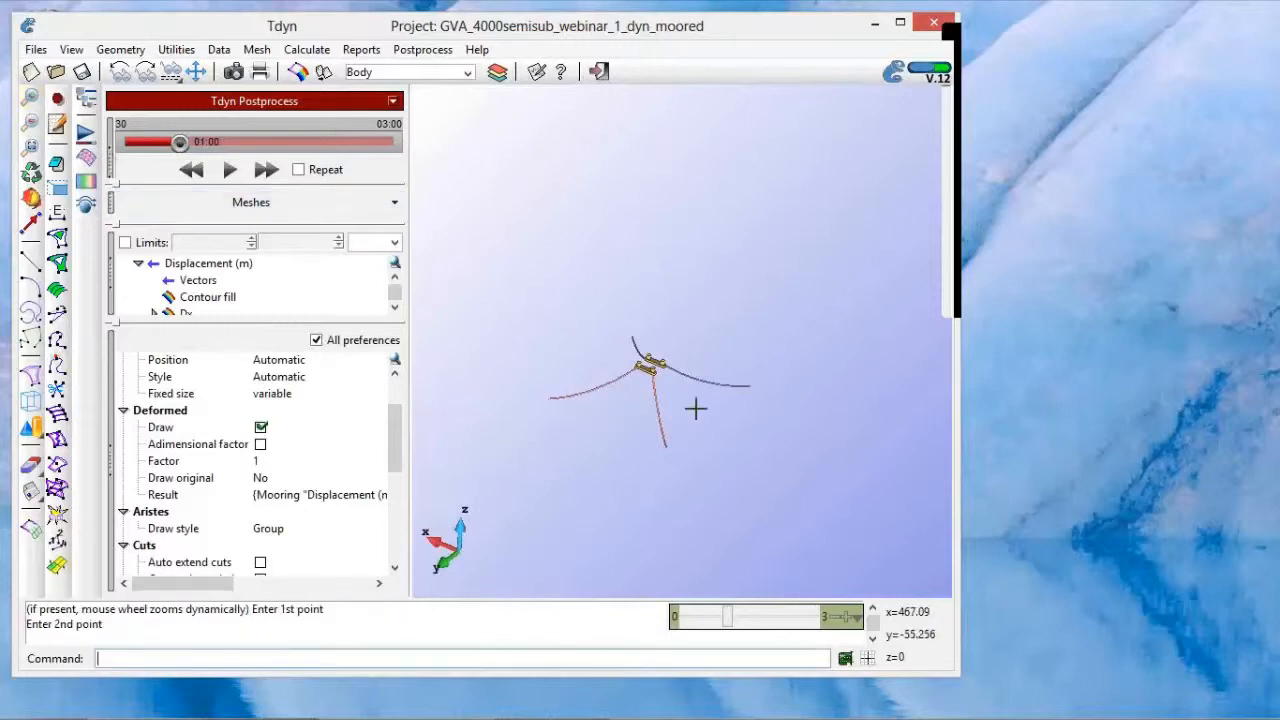
{"action": "left_click", "coordinate": [775, 480]}
{"action": "left_click_drag", "start_coordinate": [694, 401], "coordinate": [718, 369]}
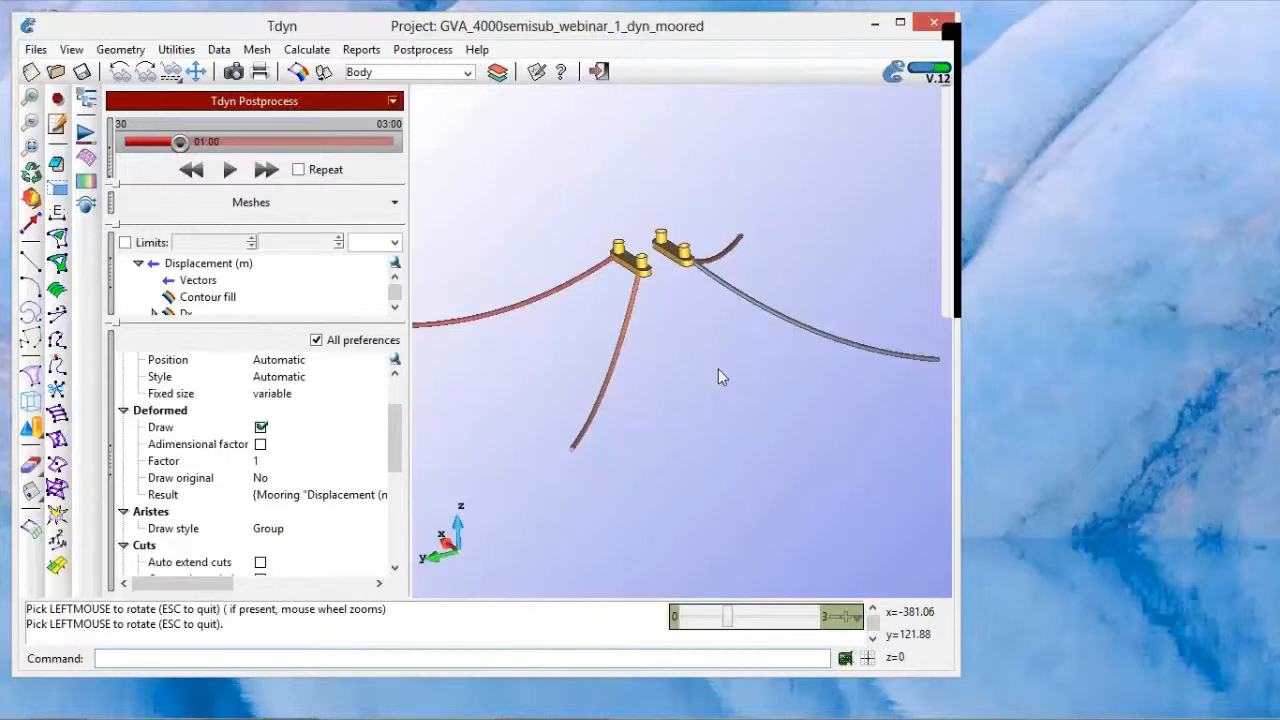
{"action": "left_click", "coordinate": [230, 170]}
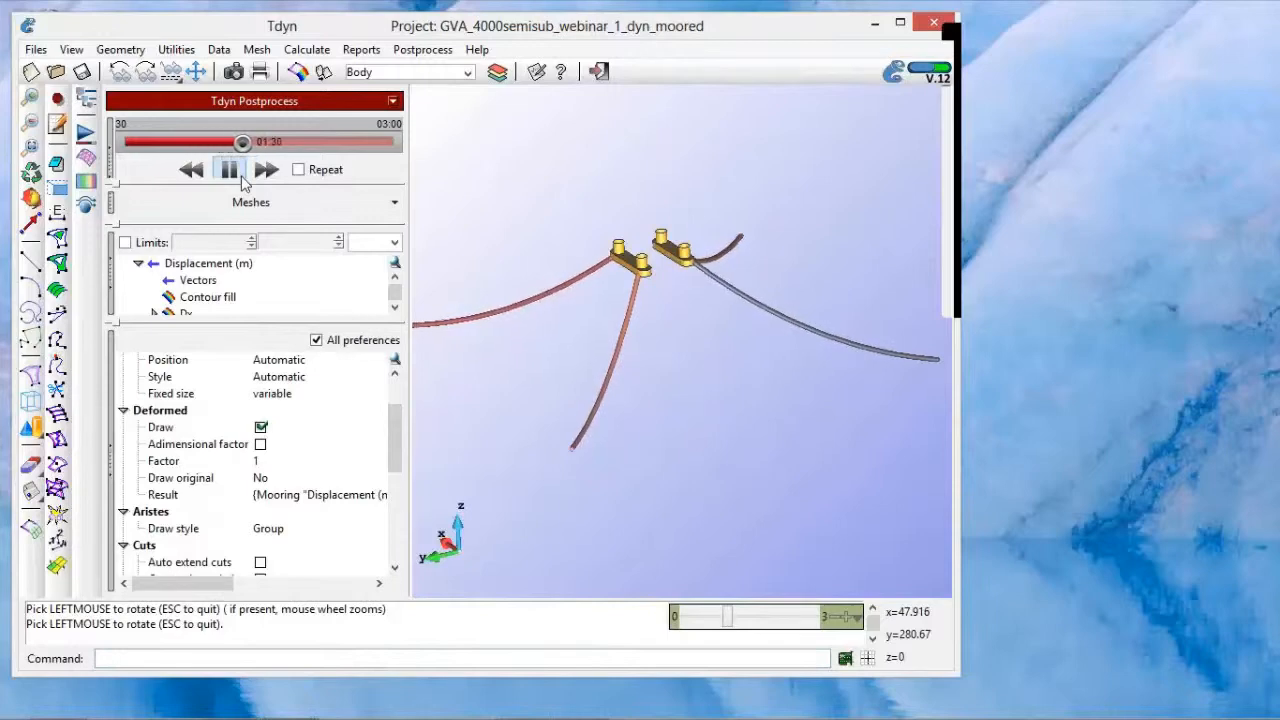
{"action": "left_click", "coordinate": [241, 179]}
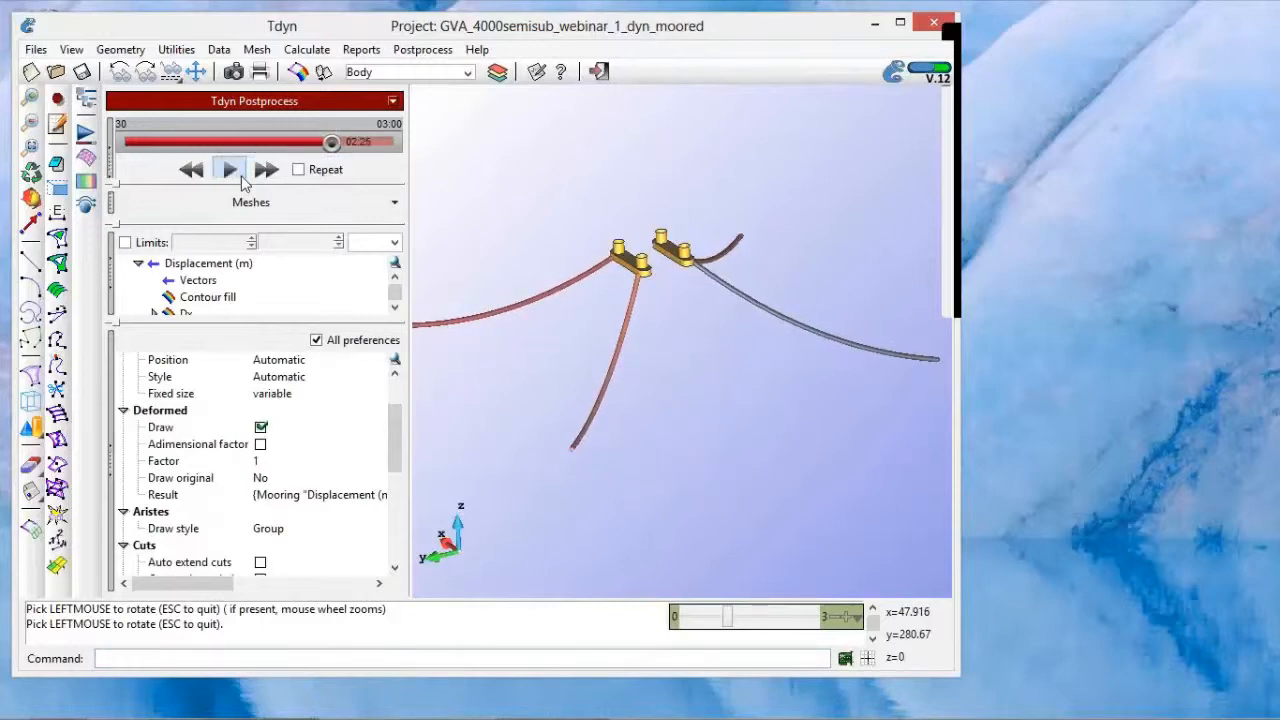
Step: Draw the SeaFEM graph of the Heave movement of Body Auto1 from BodyKinematics.res and close the graph window
{"action": "left_click", "coordinate": [412, 52]}
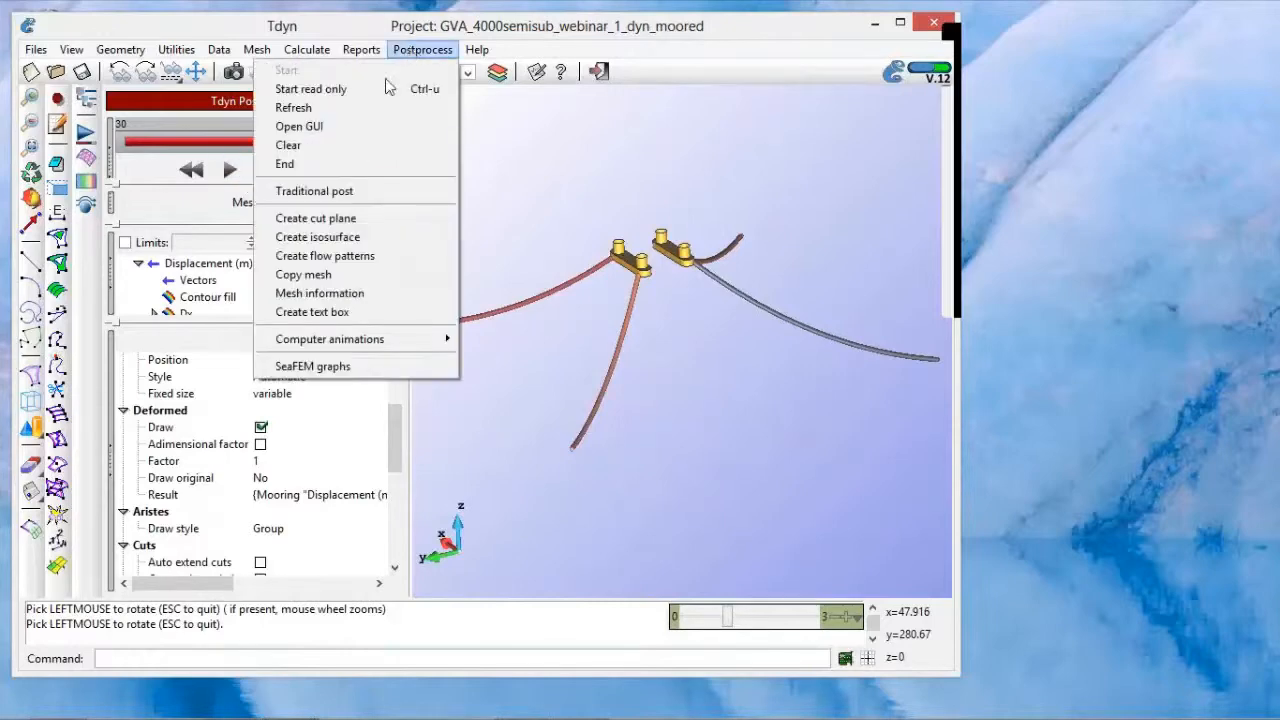
{"action": "left_click", "coordinate": [335, 367]}
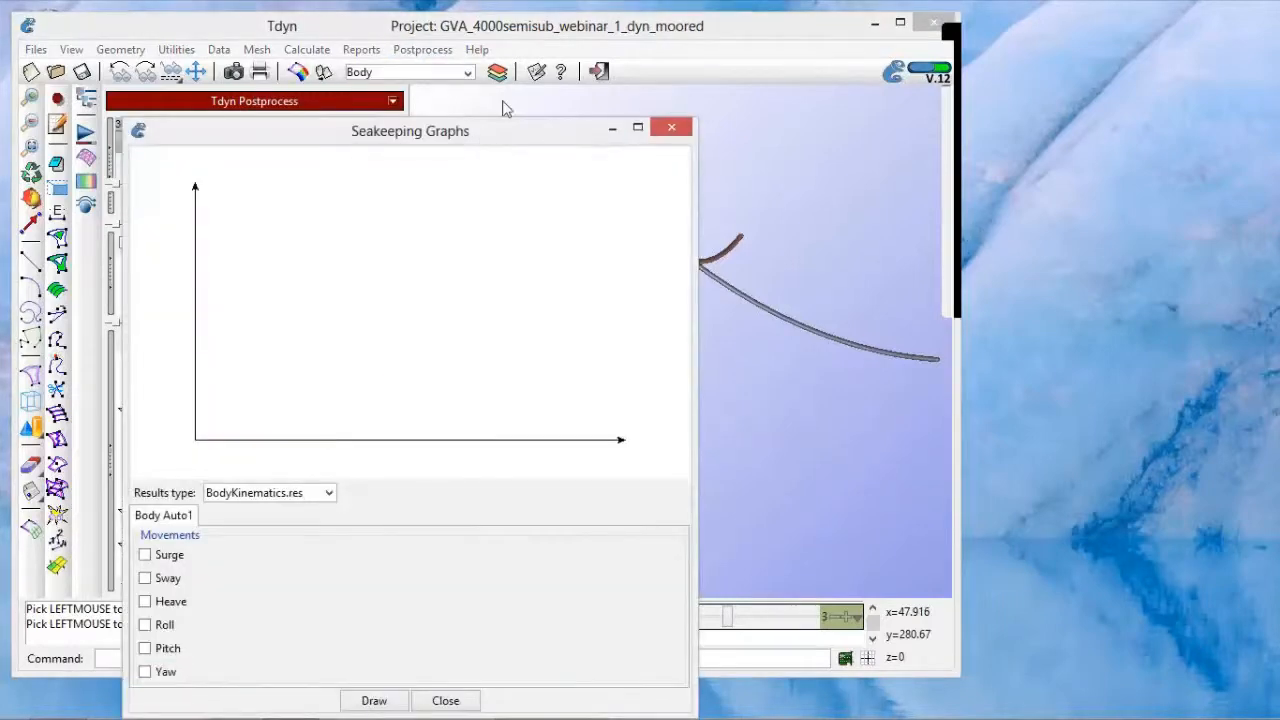
{"action": "left_click_drag", "start_coordinate": [483, 136], "coordinate": [547, 58]}
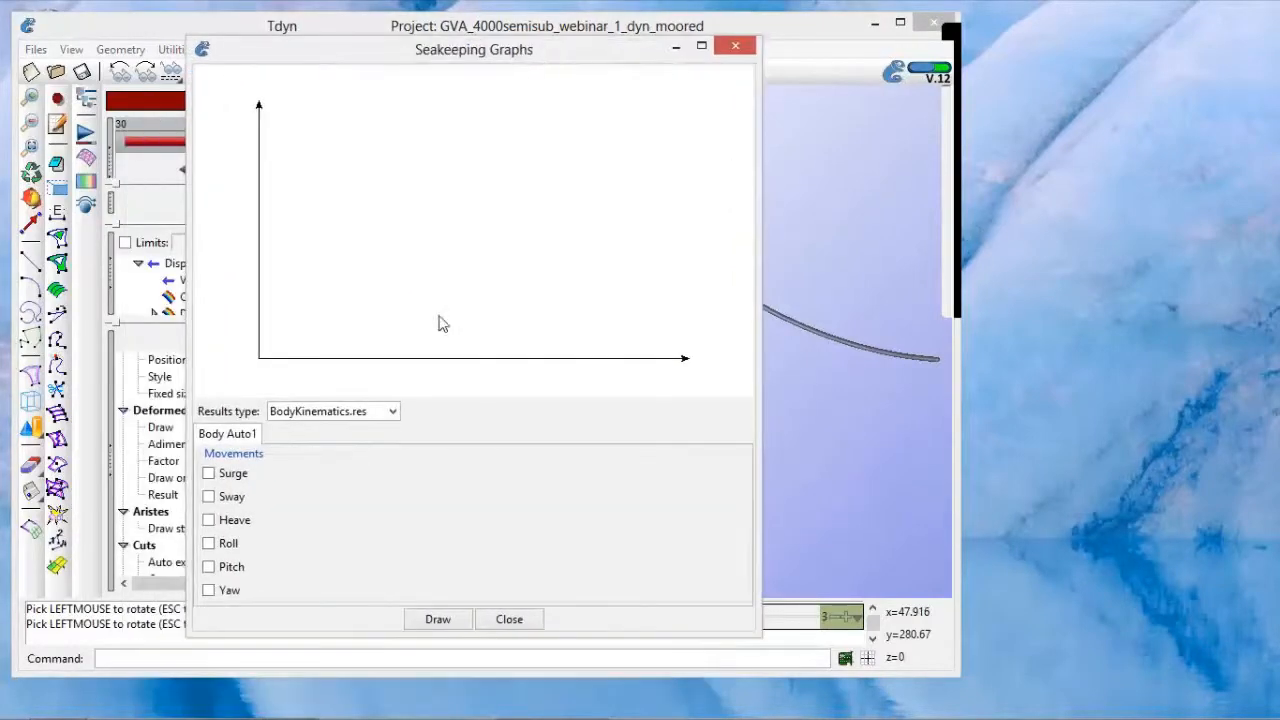
{"action": "left_click", "coordinate": [393, 412]}
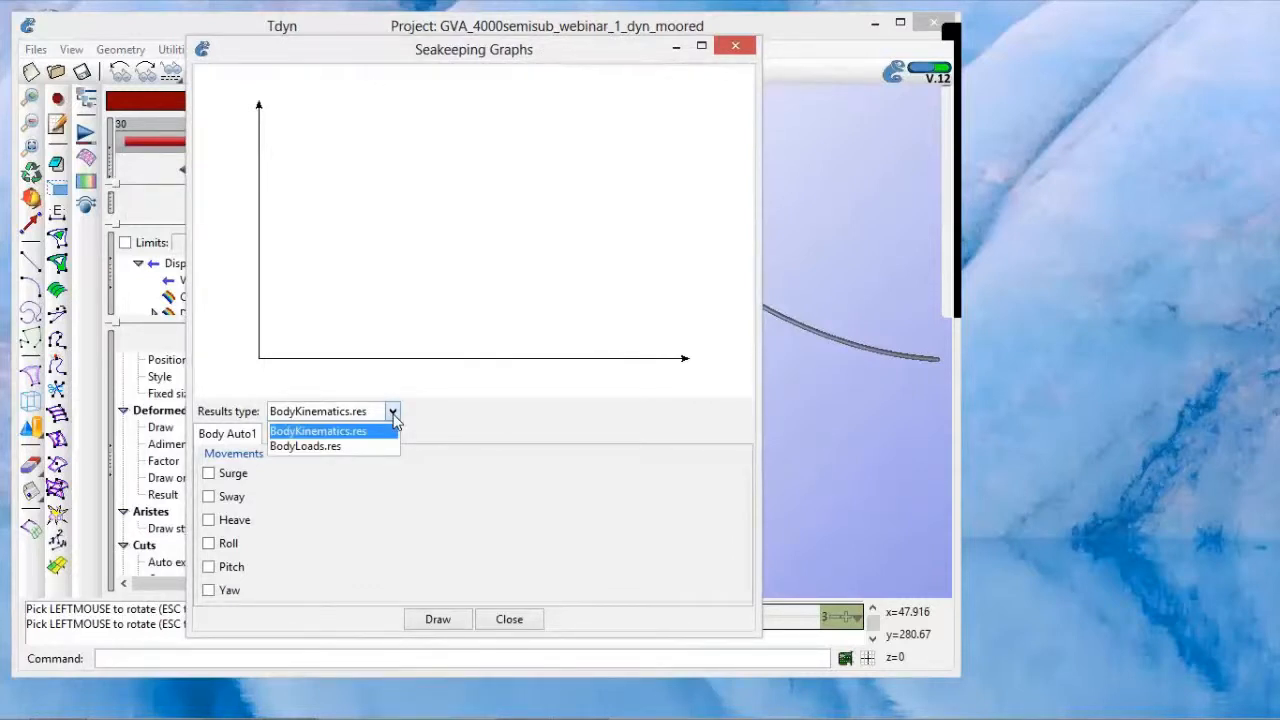
{"action": "left_click", "coordinate": [393, 414]}
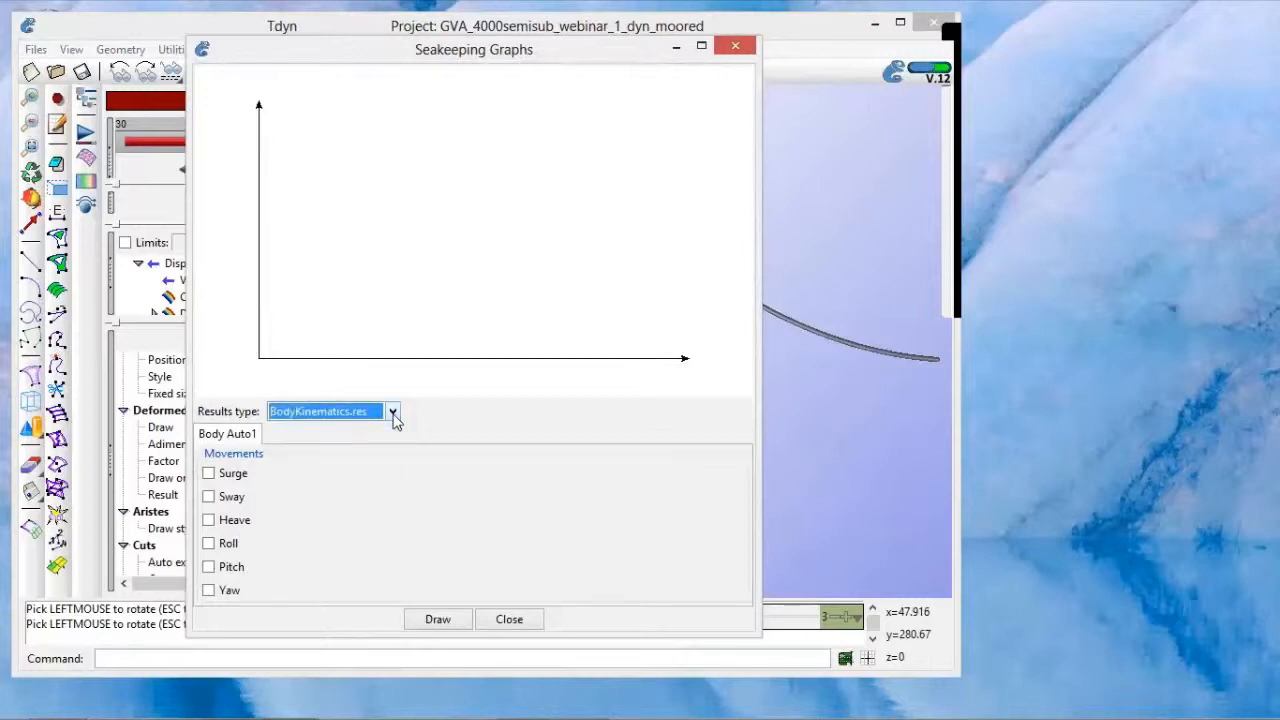
{"action": "left_click", "coordinate": [212, 527]}
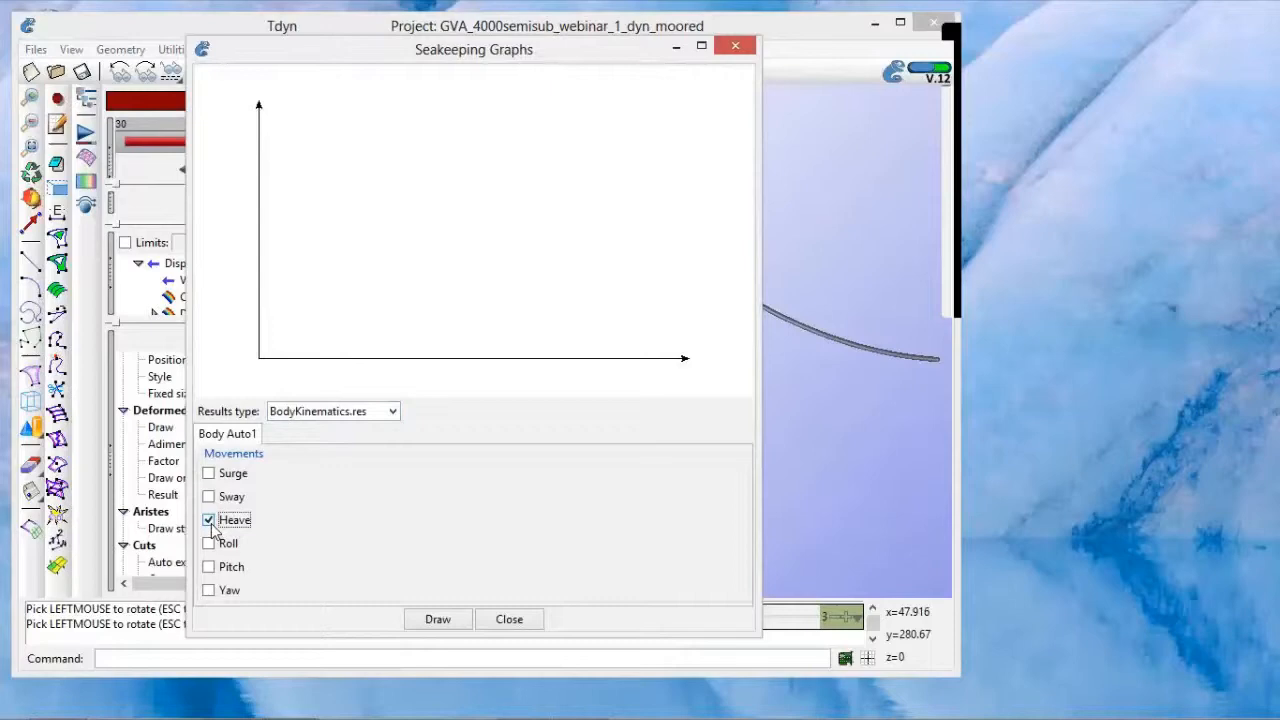
{"action": "left_click", "coordinate": [432, 621]}
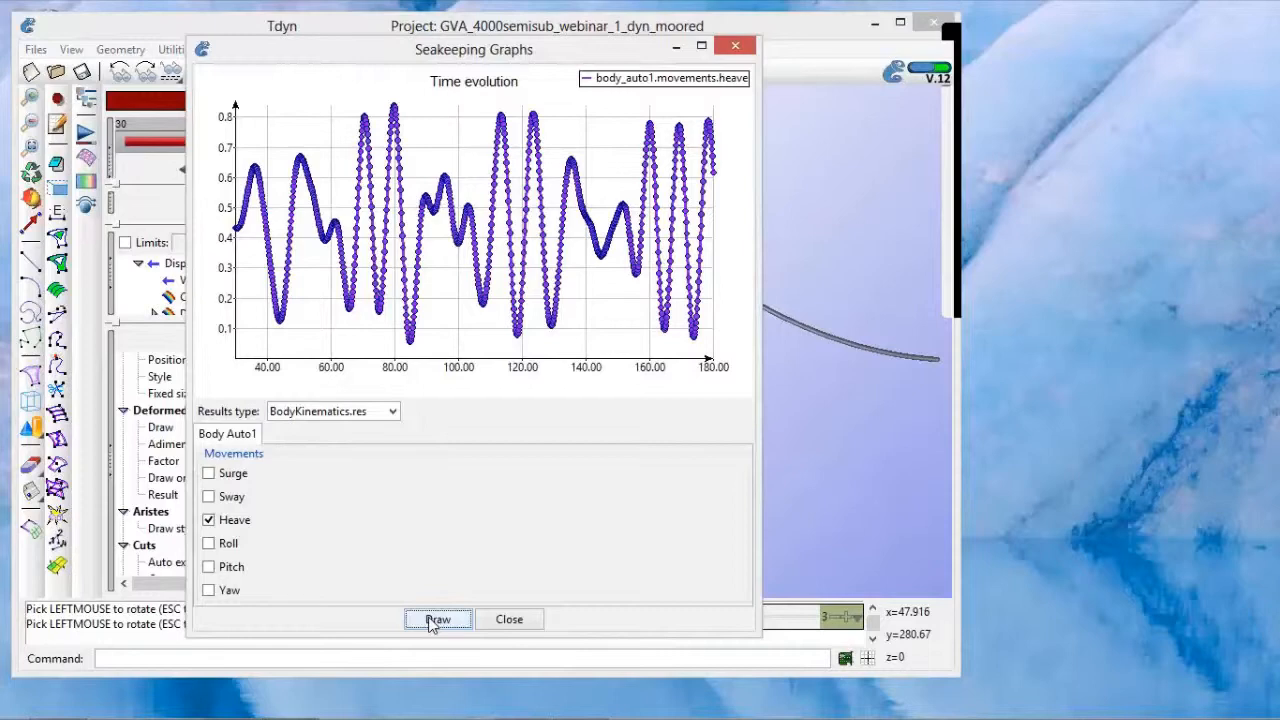
{"action": "left_click", "coordinate": [509, 620]}
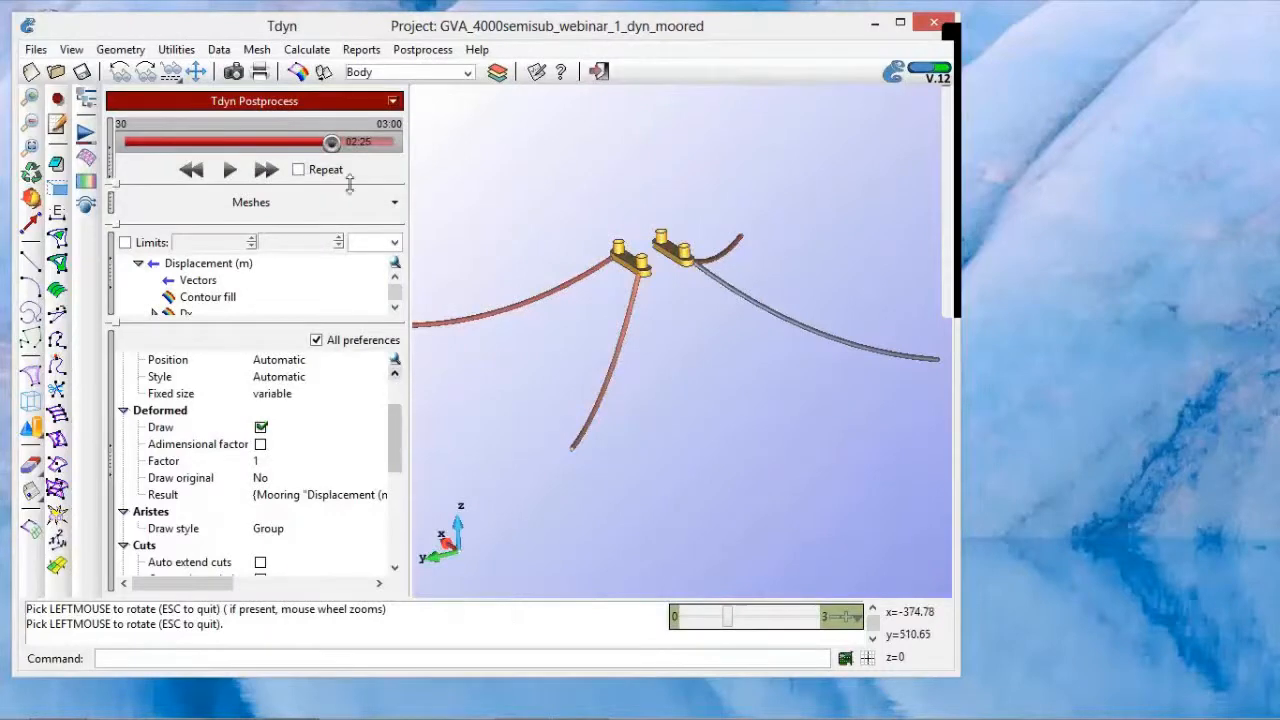
Step: Switch from postprocessing back to preprocessing
{"action": "left_click", "coordinate": [300, 76]}
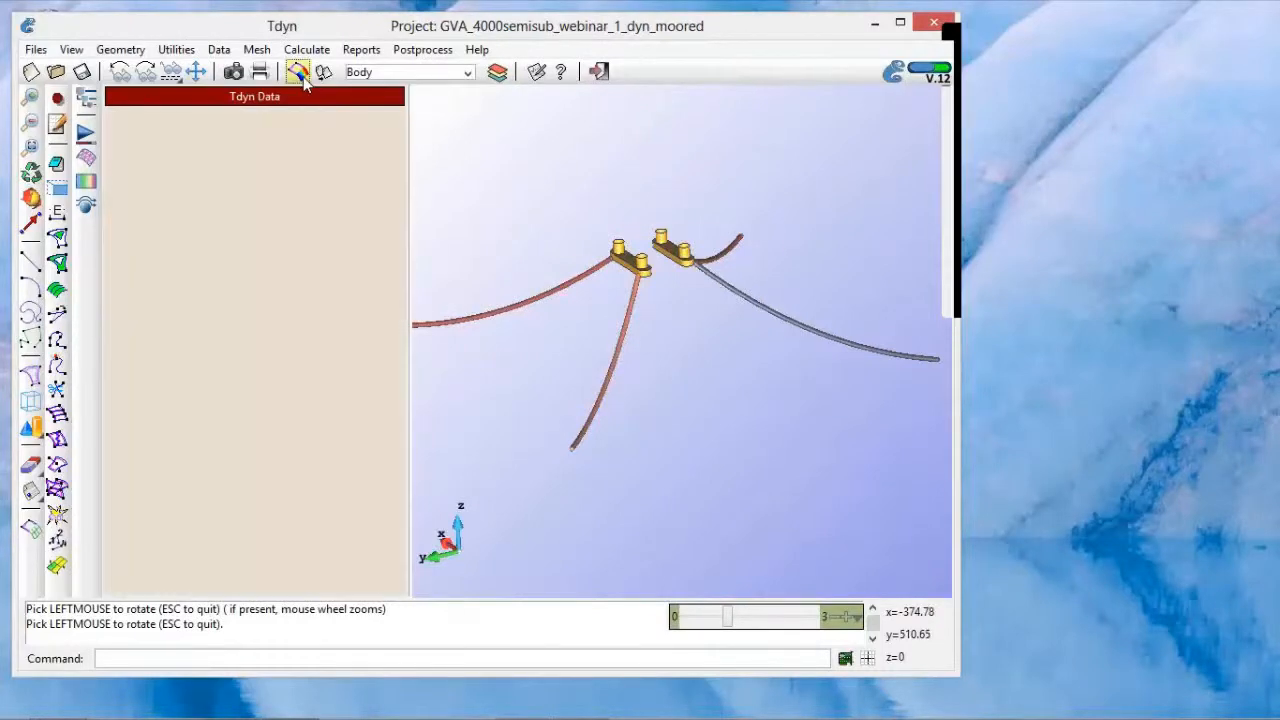